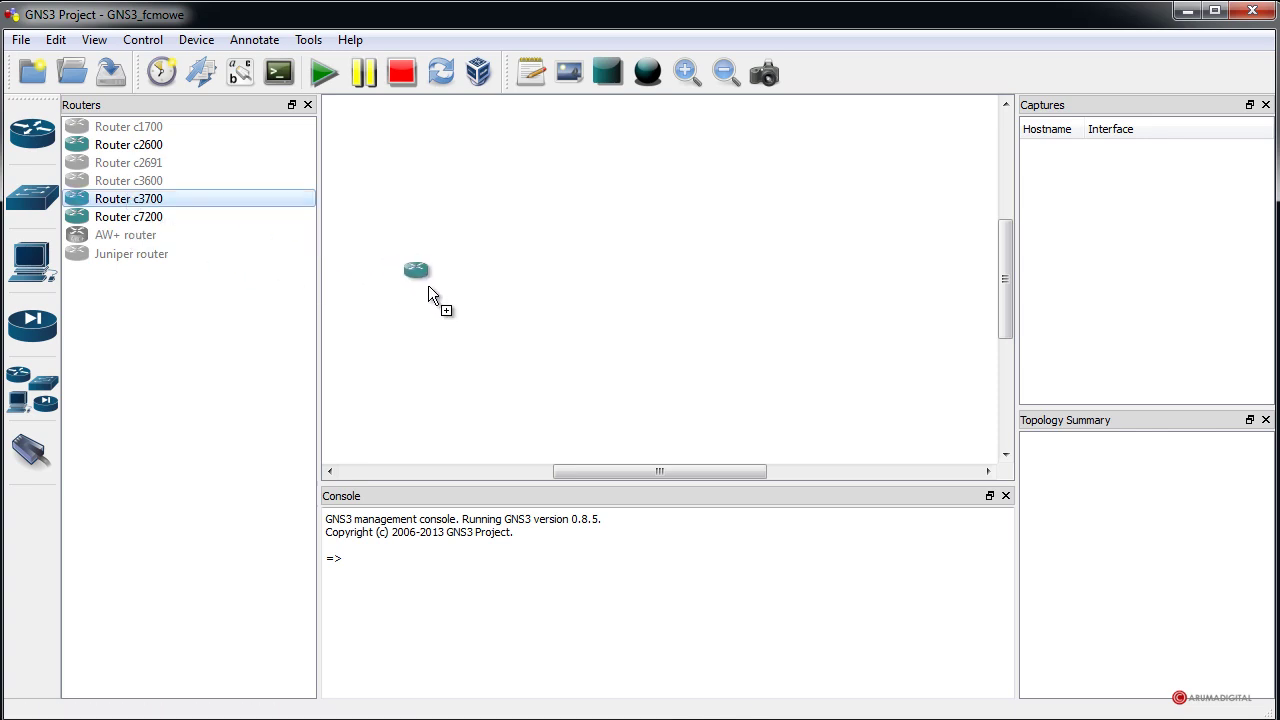
- Place three c3700 routers in a horizontal row across the workspace
{"action": "left_click_drag", "start_coordinate": [428, 286], "coordinate": [429, 287]}
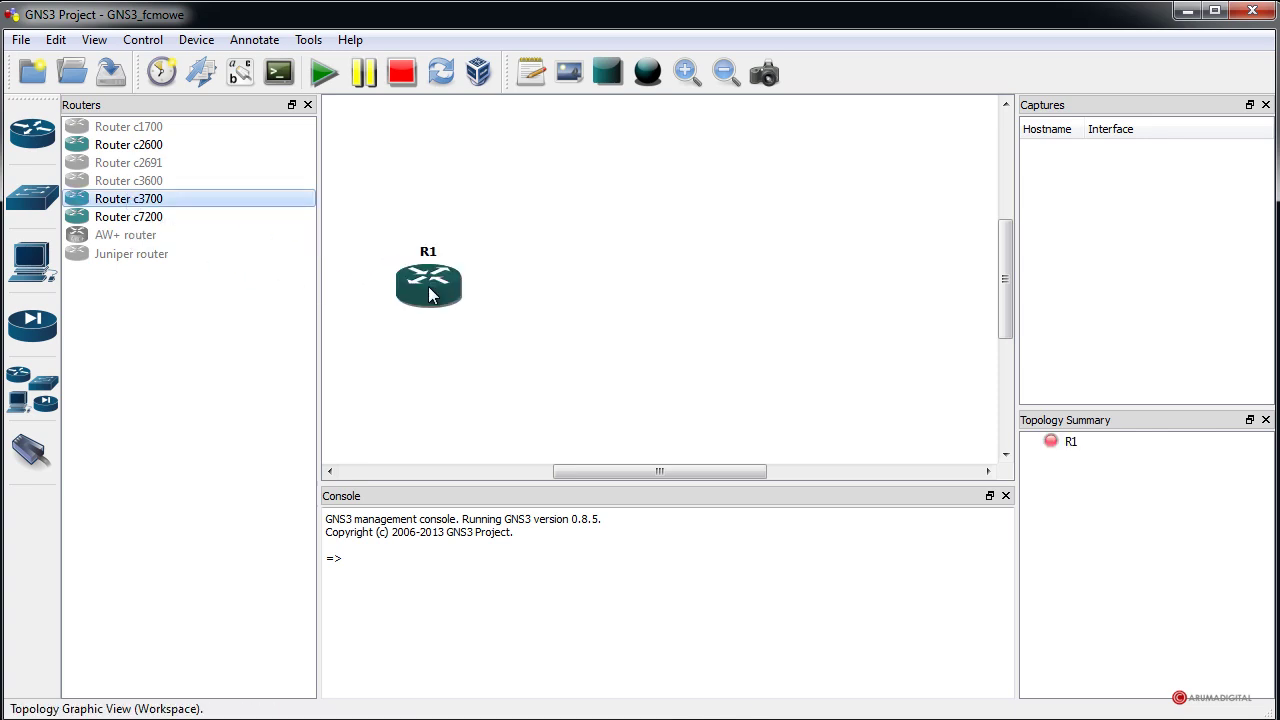
{"action": "left_click_drag", "start_coordinate": [150, 200], "coordinate": [559, 283]}
{"action": "left_click_drag", "start_coordinate": [659, 283], "coordinate": [655, 283]}
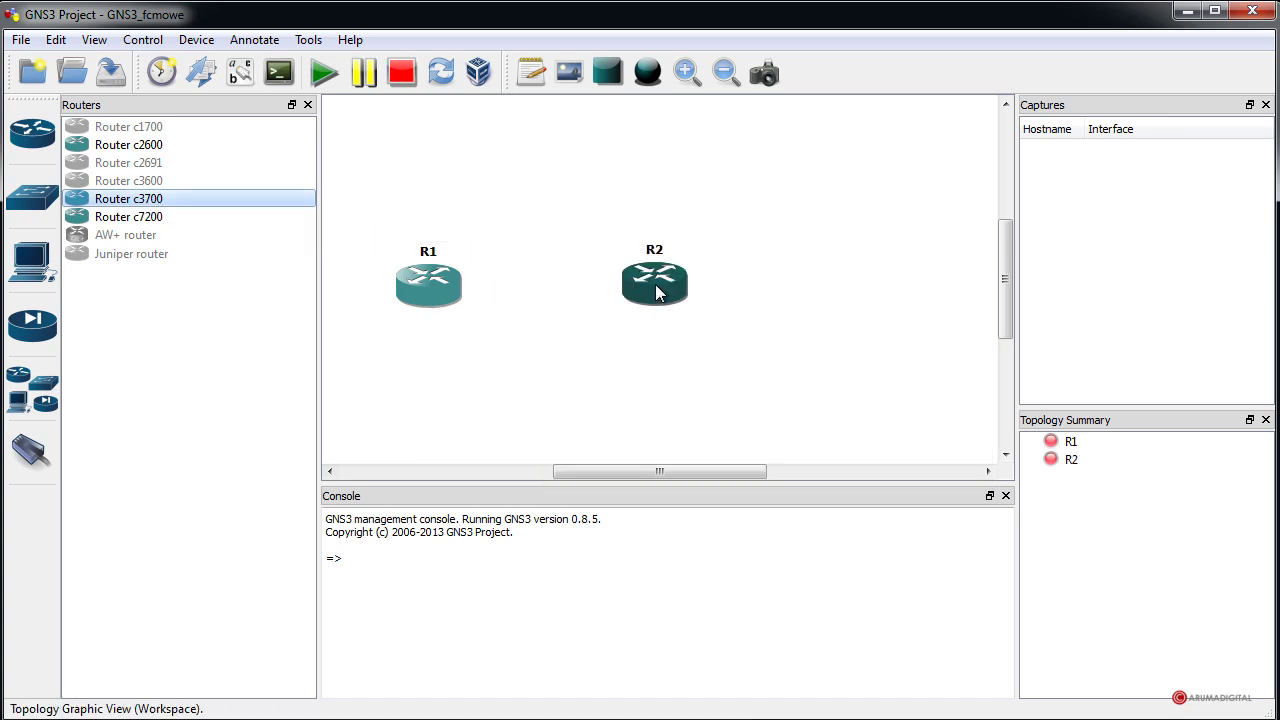
{"action": "left_click_drag", "start_coordinate": [223, 200], "coordinate": [880, 286]}
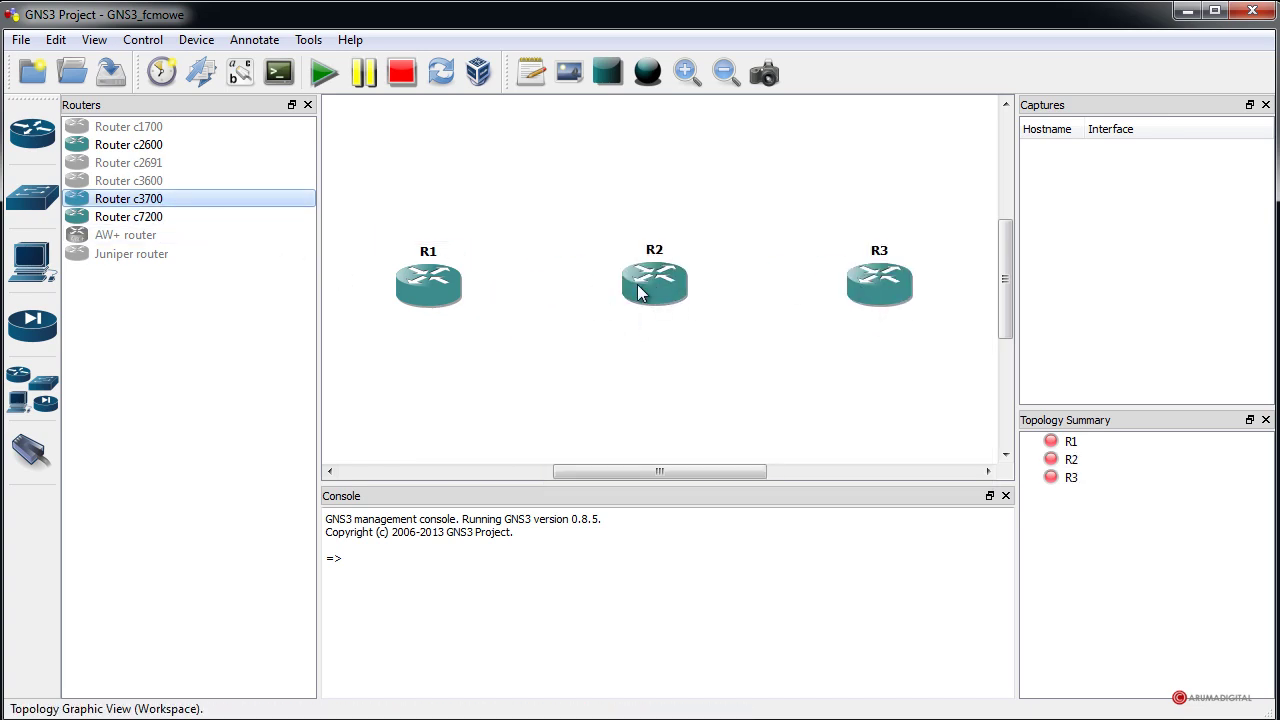
- Close the list of router models and space R1, R2 and R3 evenly in a row
{"action": "left_click", "coordinate": [308, 105]}
{"action": "left_click", "coordinate": [757, 298]}
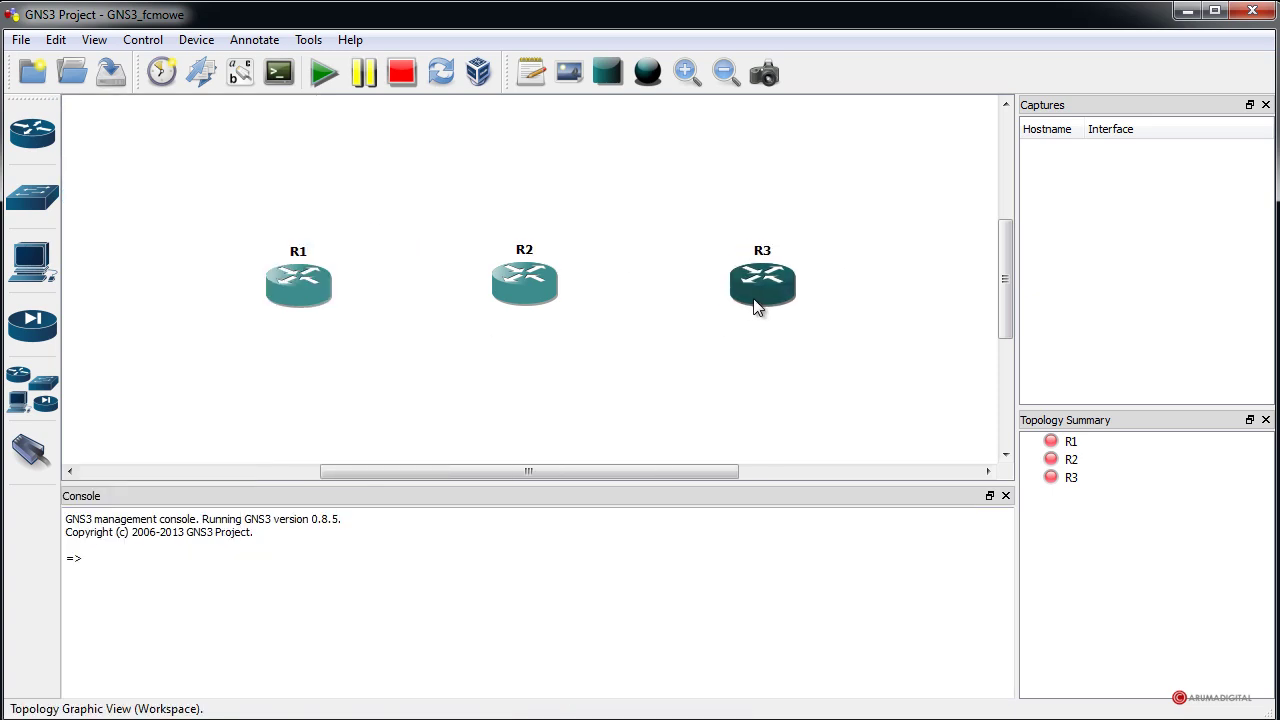
{"action": "left_click_drag", "start_coordinate": [545, 302], "coordinate": [556, 302]}
{"action": "left_click_drag", "start_coordinate": [777, 312], "coordinate": [794, 300]}
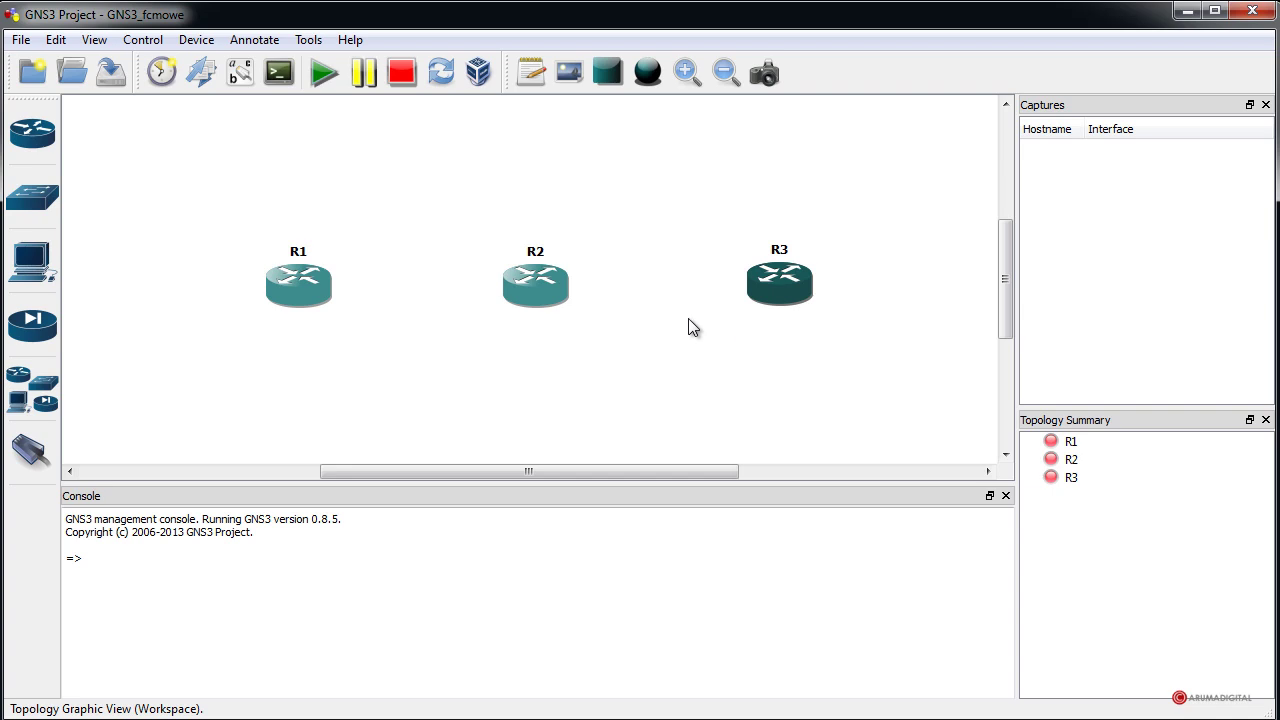
- Configure router R1 with a WIC-1T serial card in wic 0
{"action": "left_click", "coordinate": [286, 304]}
{"action": "double_click", "coordinate": [286, 304]}
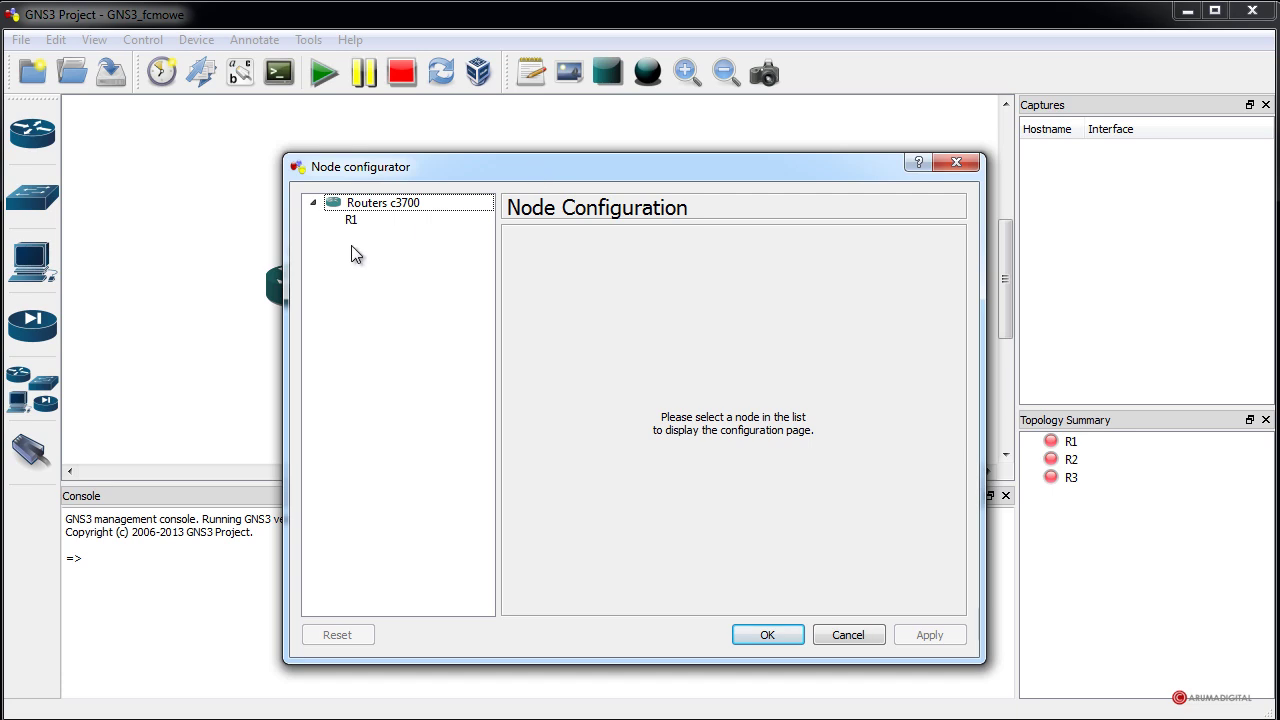
{"action": "left_click", "coordinate": [349, 222]}
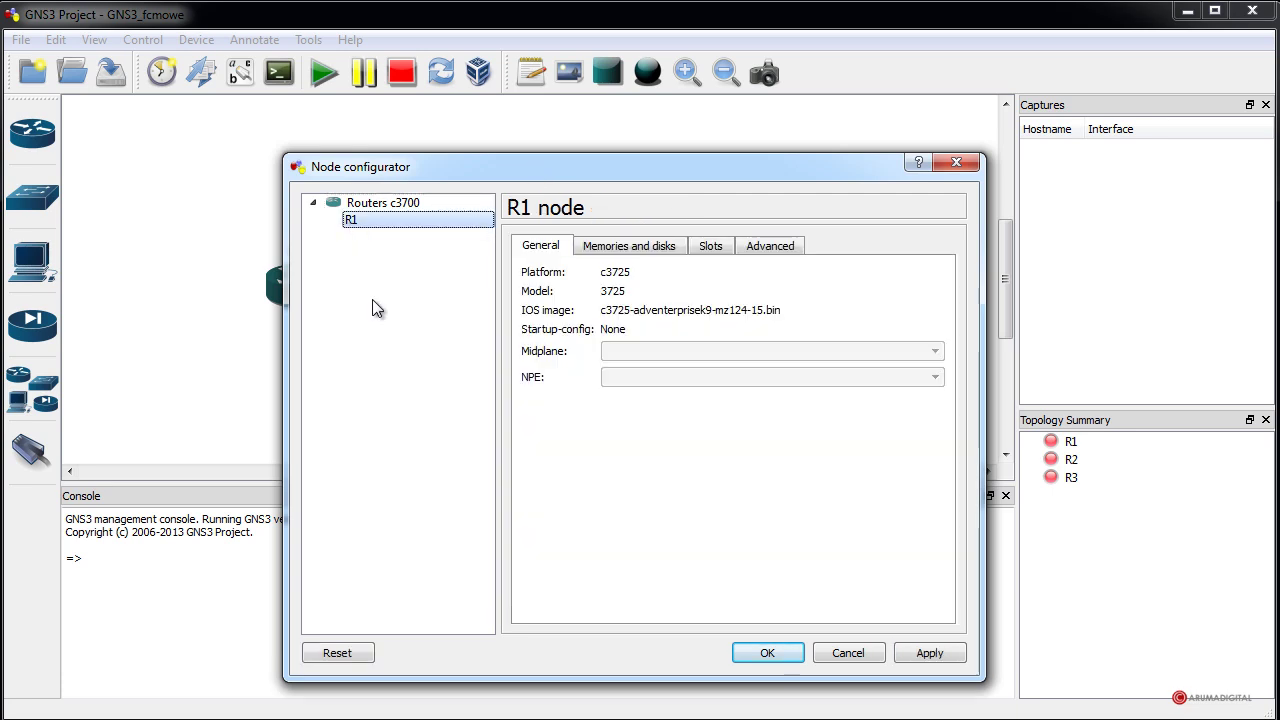
{"action": "left_click", "coordinate": [711, 246]}
{"action": "left_click", "coordinate": [652, 545]}
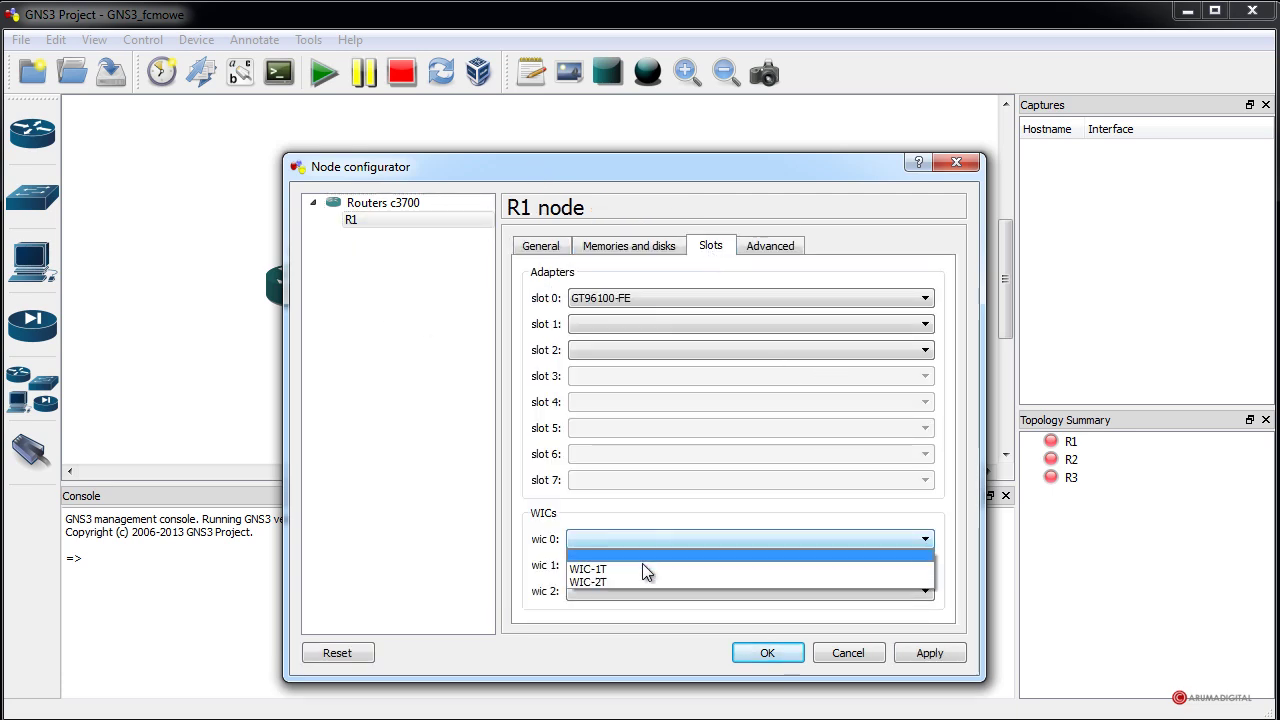
{"action": "left_click", "coordinate": [631, 568]}
{"action": "left_click", "coordinate": [767, 652]}
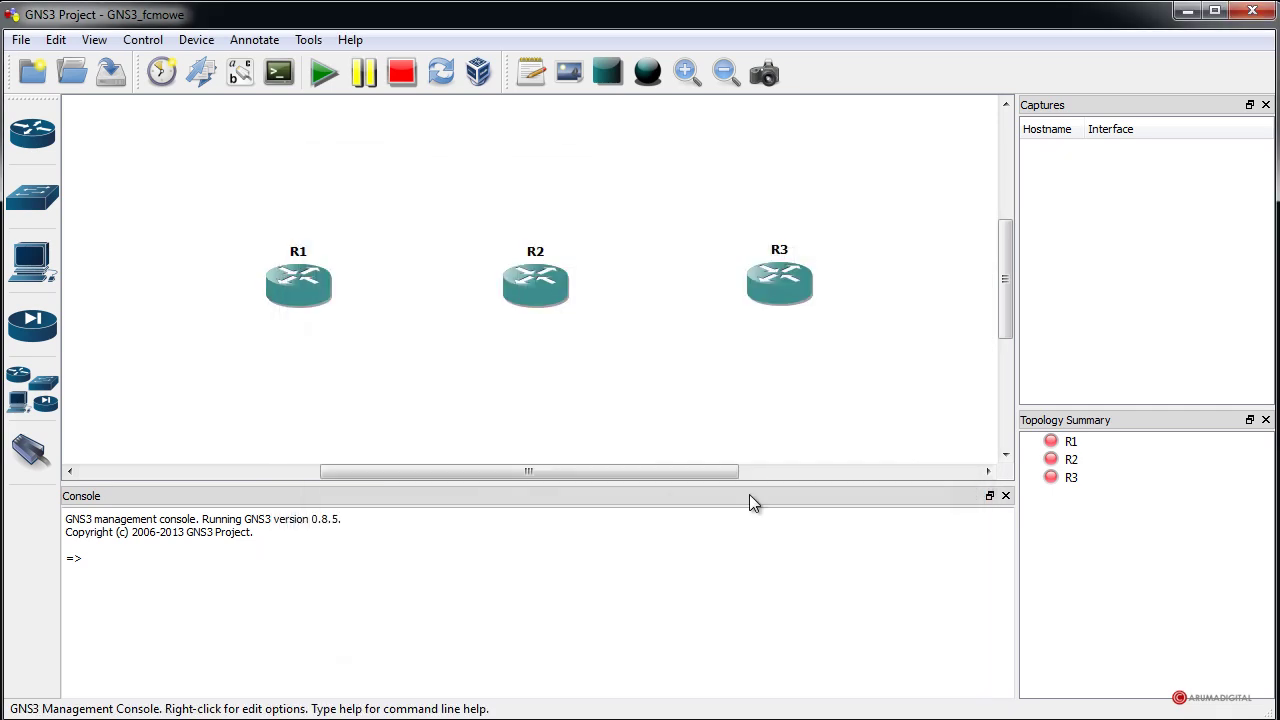
- Configure router R2 with WIC-1T serial cards in both wic 0 and wic 1
{"action": "double_click", "coordinate": [545, 288]}
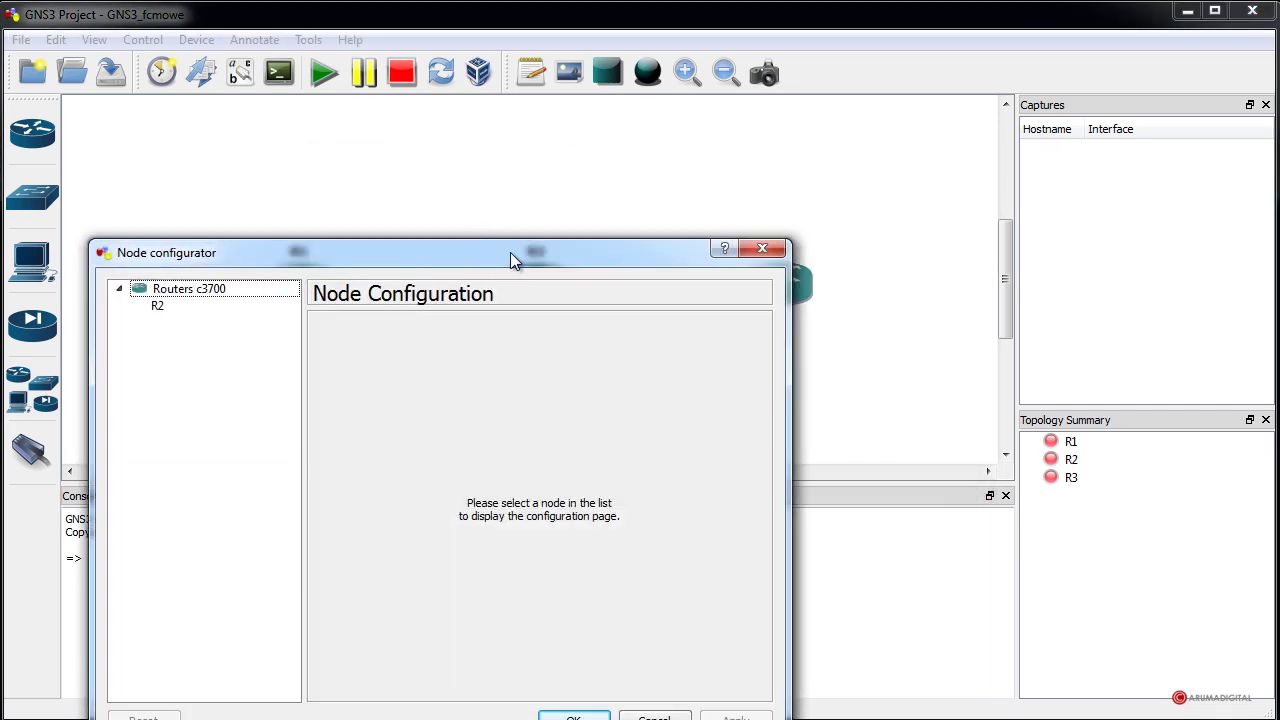
{"action": "left_click_drag", "start_coordinate": [490, 251], "coordinate": [655, 172]}
{"action": "left_click", "coordinate": [330, 226]}
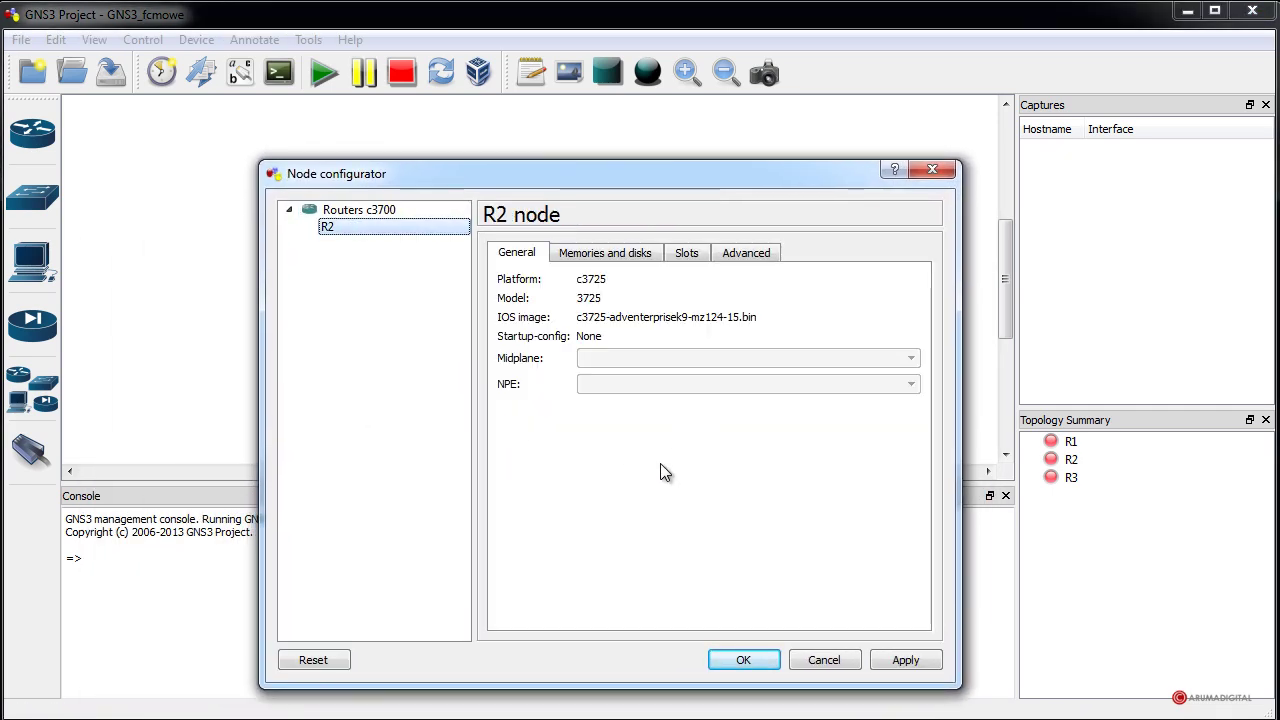
{"action": "left_click", "coordinate": [686, 252]}
{"action": "left_click", "coordinate": [648, 546]}
{"action": "left_click", "coordinate": [641, 576]}
{"action": "left_click", "coordinate": [634, 572]}
{"action": "left_click", "coordinate": [631, 601]}
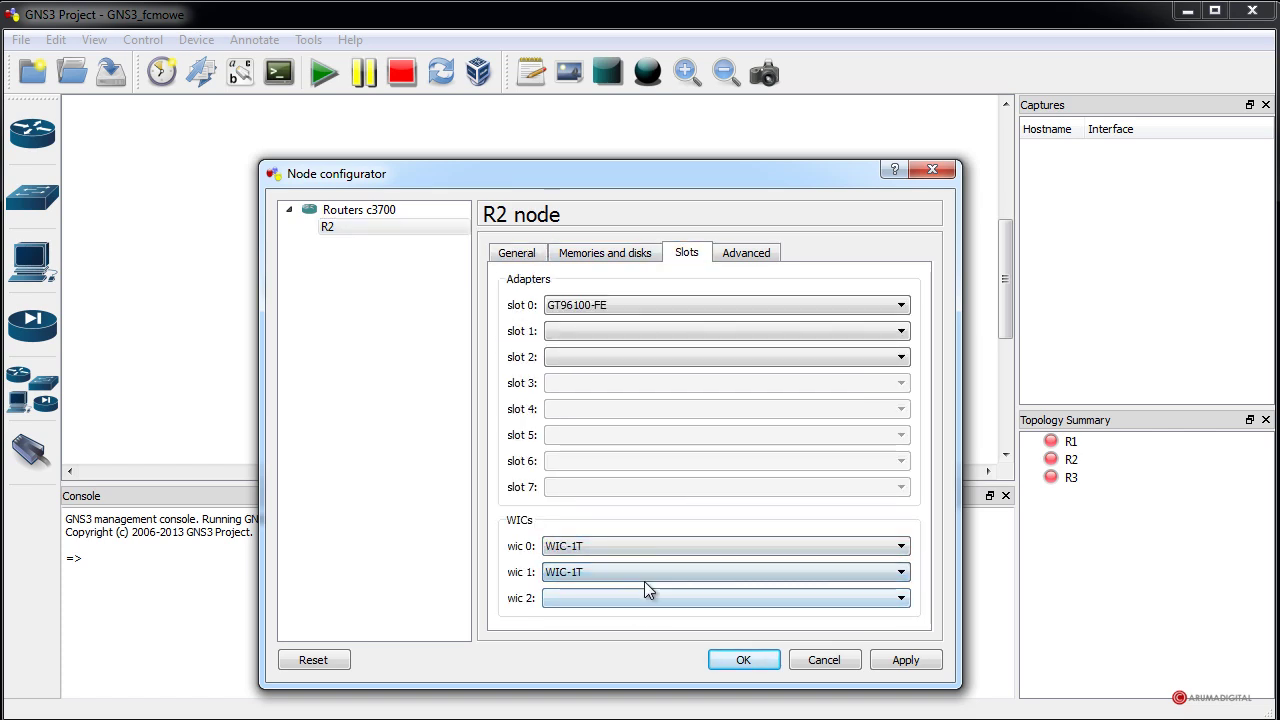
{"action": "left_click", "coordinate": [743, 660]}
- Configure router R3 with a WIC-1T serial card in wic 0
{"action": "double_click", "coordinate": [791, 281]}
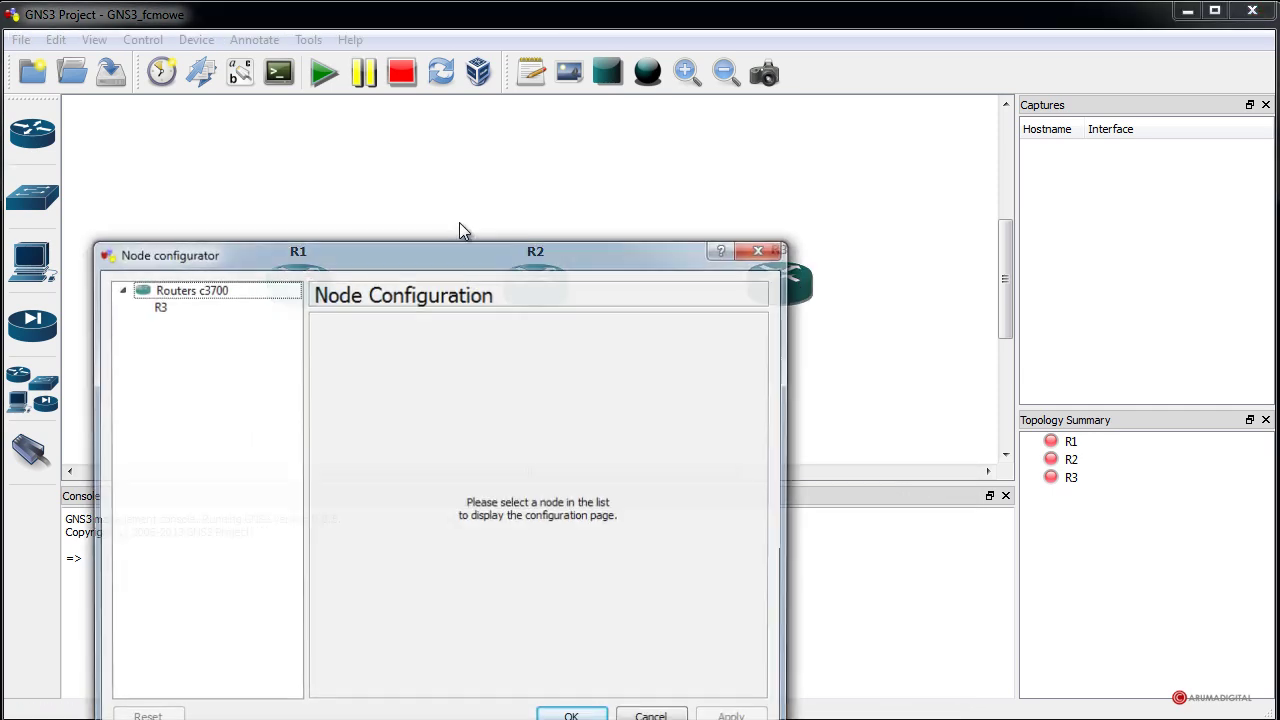
{"action": "left_click", "coordinate": [310, 261]}
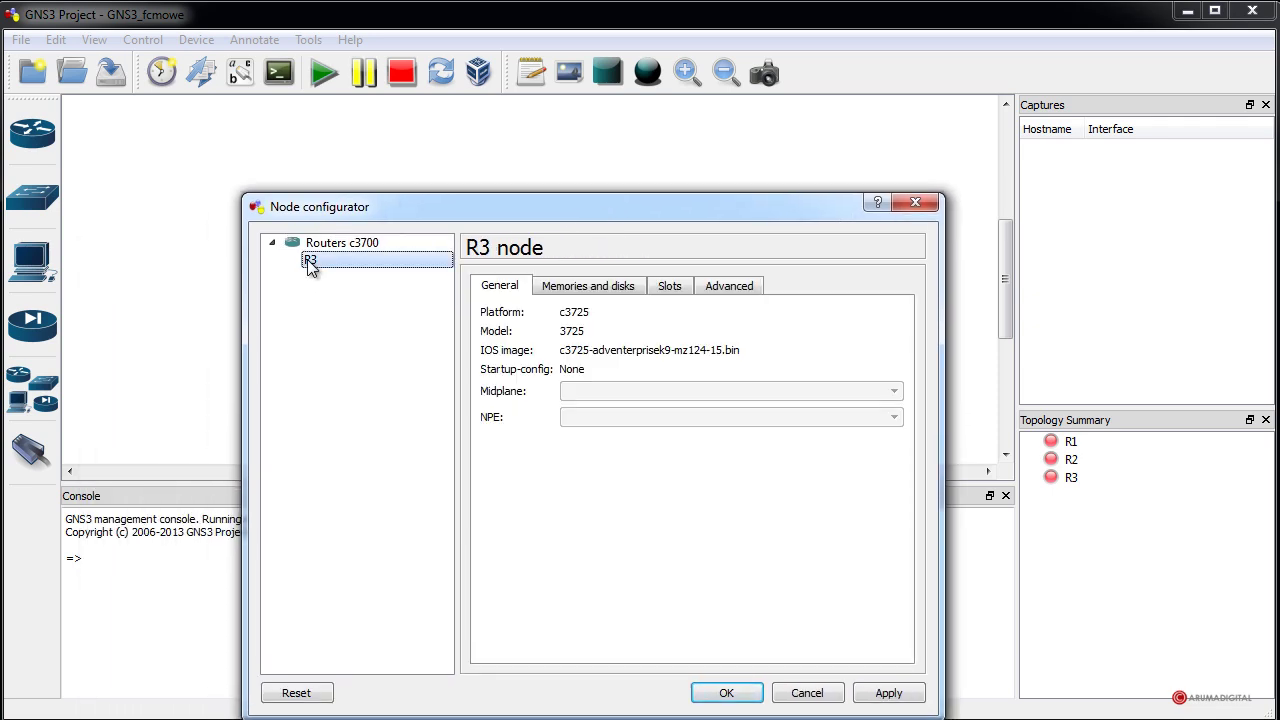
{"action": "left_click", "coordinate": [655, 287]}
{"action": "left_click", "coordinate": [613, 578]}
{"action": "left_click", "coordinate": [594, 609]}
{"action": "left_click", "coordinate": [726, 692]}
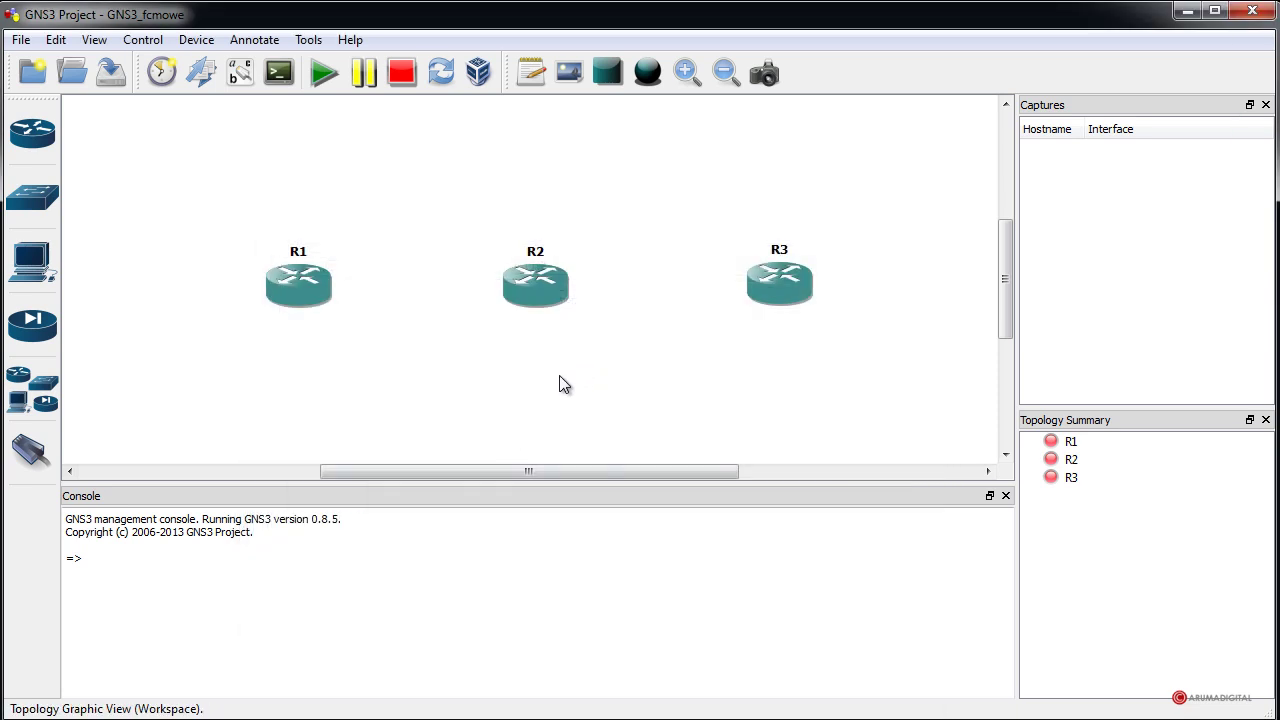
- Link interface s0/0 of R2 to interface s0/0 of R1
{"action": "left_click", "coordinate": [31, 458]}
{"action": "left_click", "coordinate": [519, 285]}
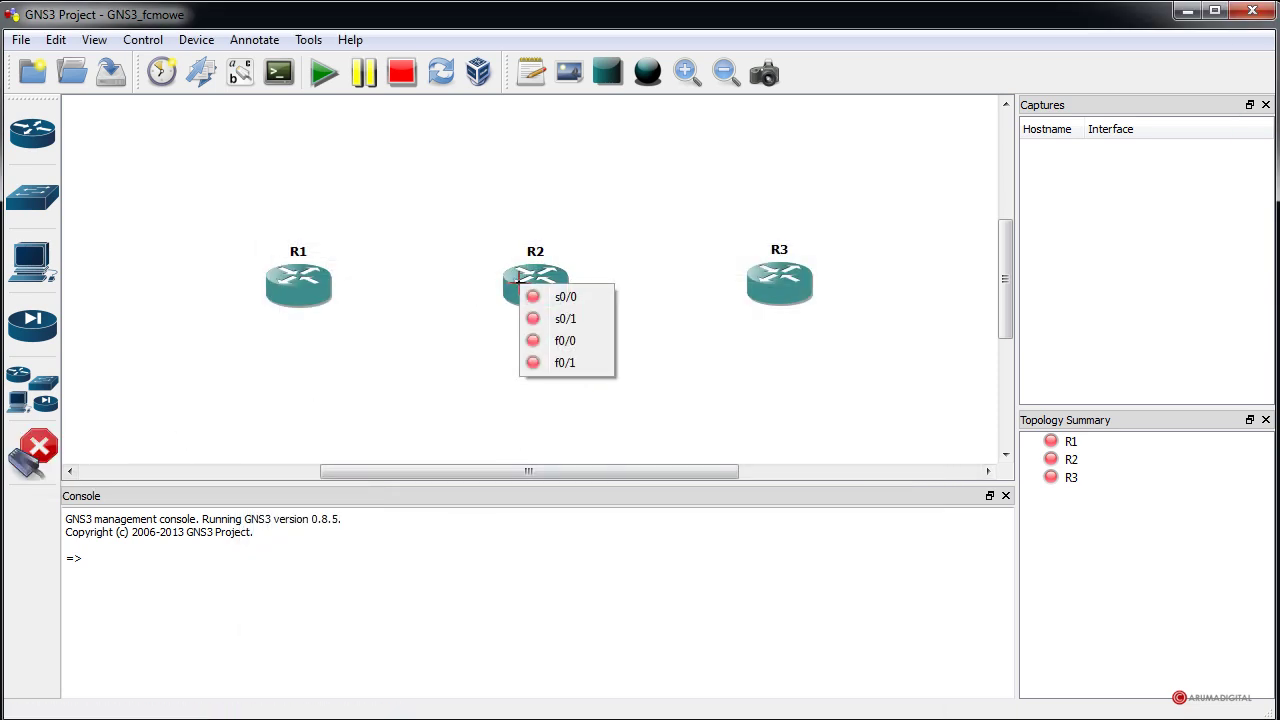
{"action": "left_click", "coordinate": [559, 295]}
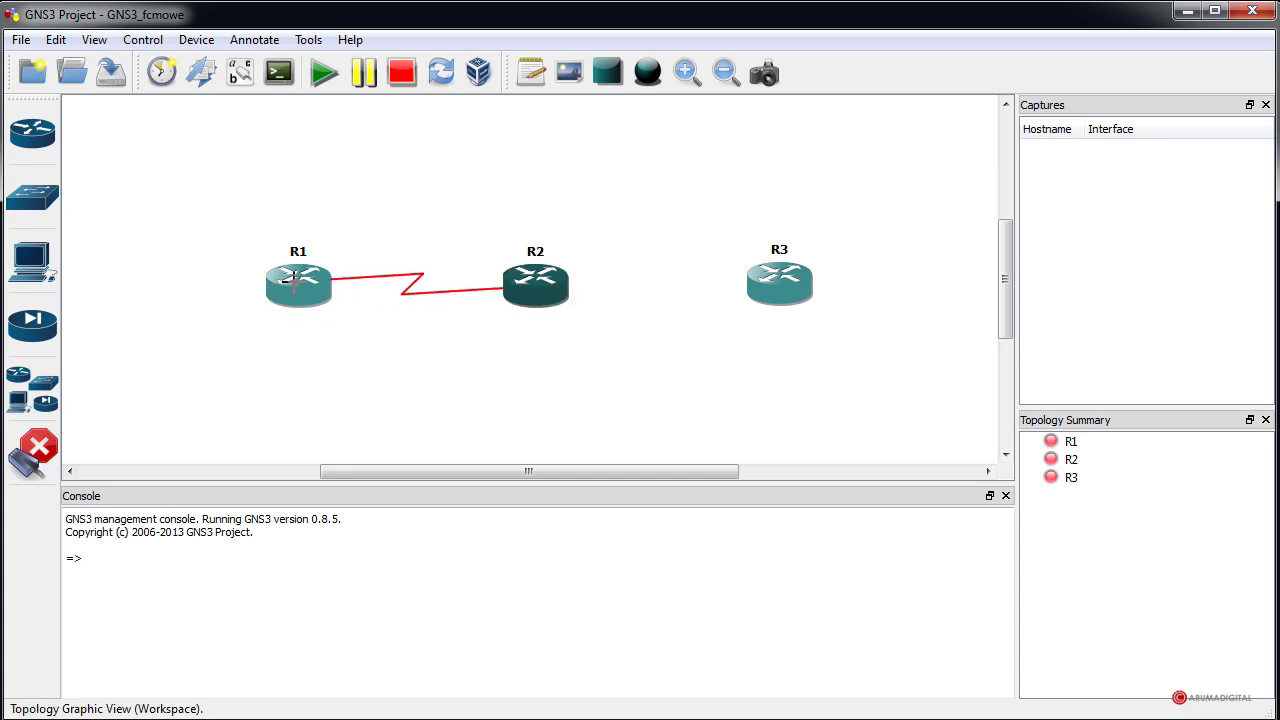
{"action": "left_click", "coordinate": [299, 286]}
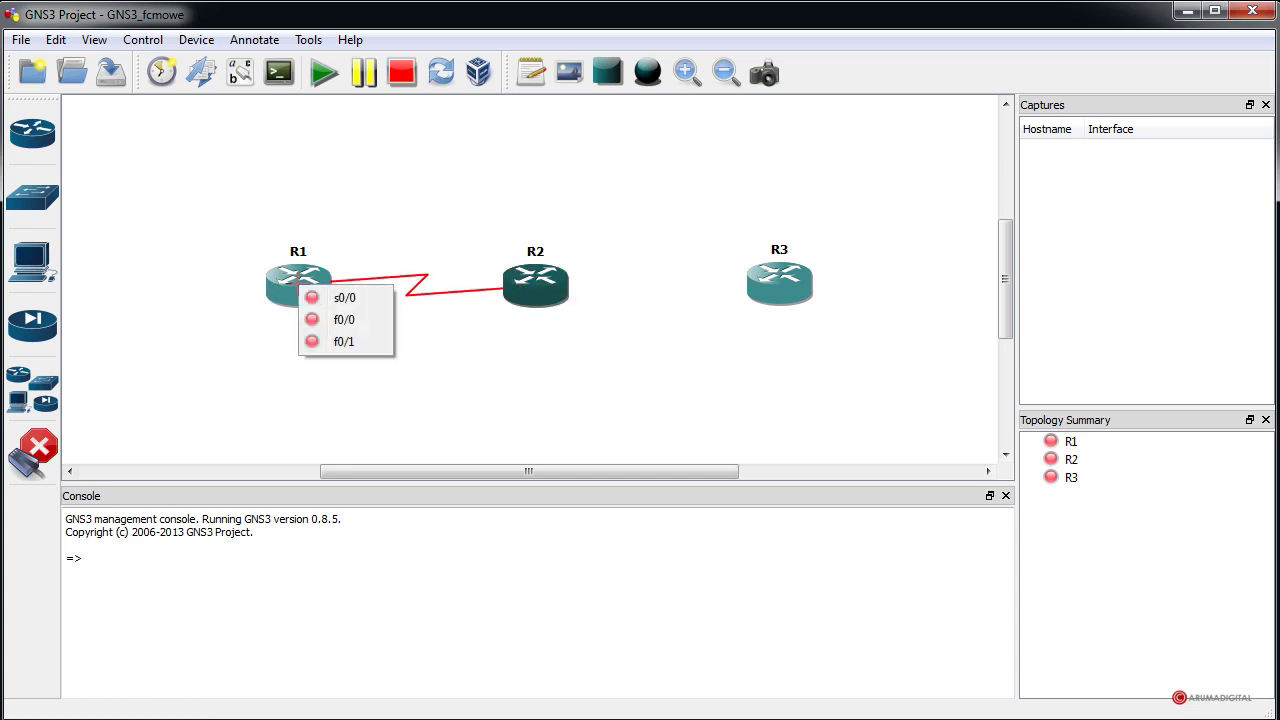
{"action": "left_click", "coordinate": [334, 300]}
- Link interface s0/1 of R2 to interface s0/0 of R3 and leave link mode
{"action": "left_click", "coordinate": [549, 289]}
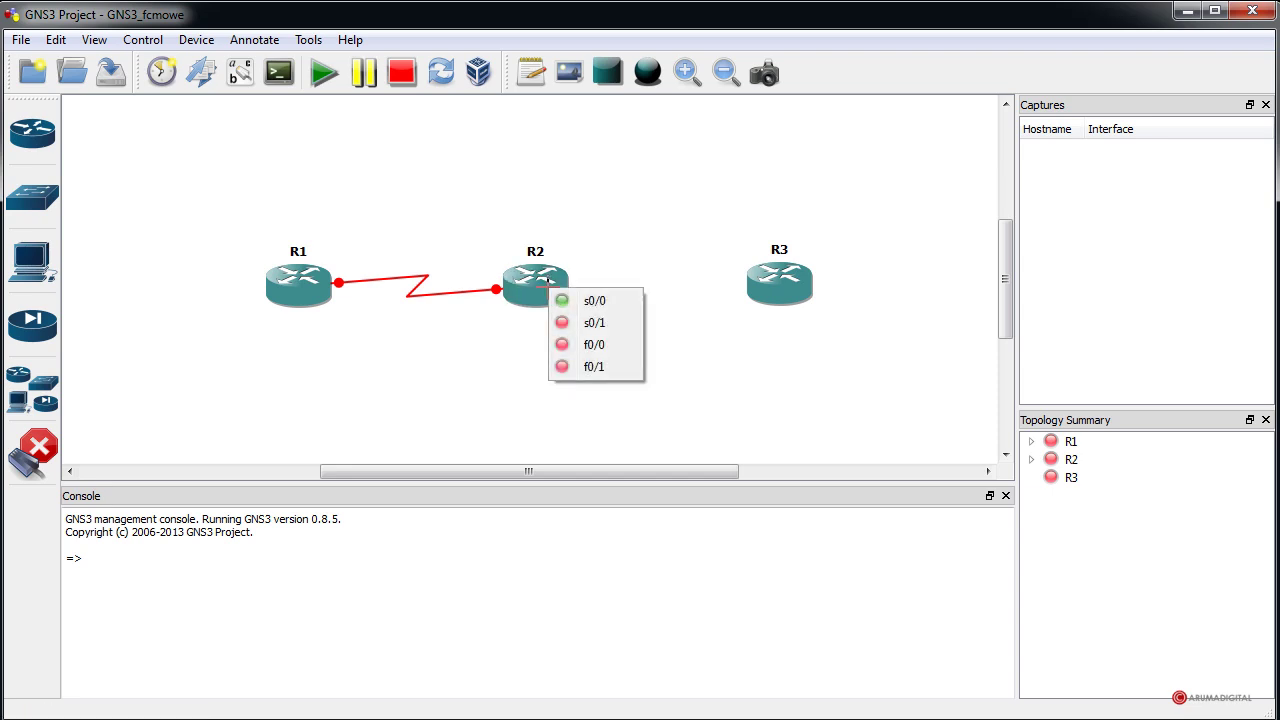
{"action": "left_click", "coordinate": [597, 326]}
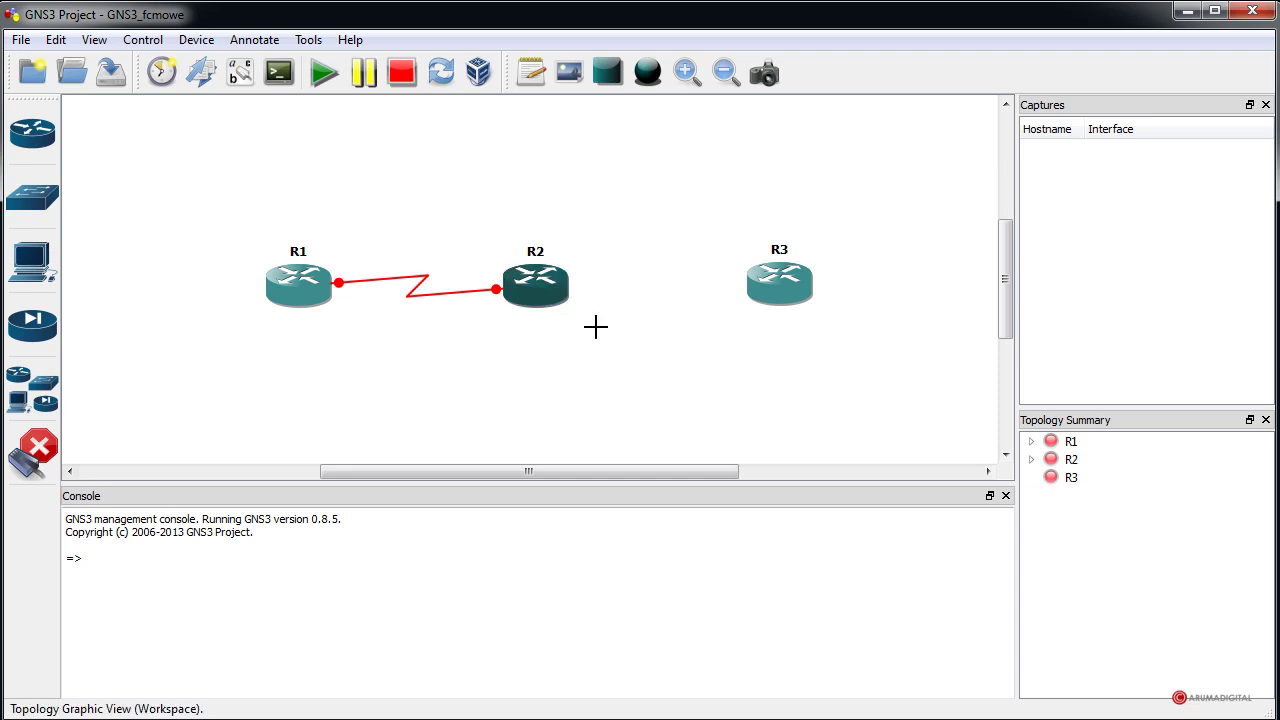
{"action": "left_click", "coordinate": [790, 287]}
{"action": "left_click", "coordinate": [818, 297]}
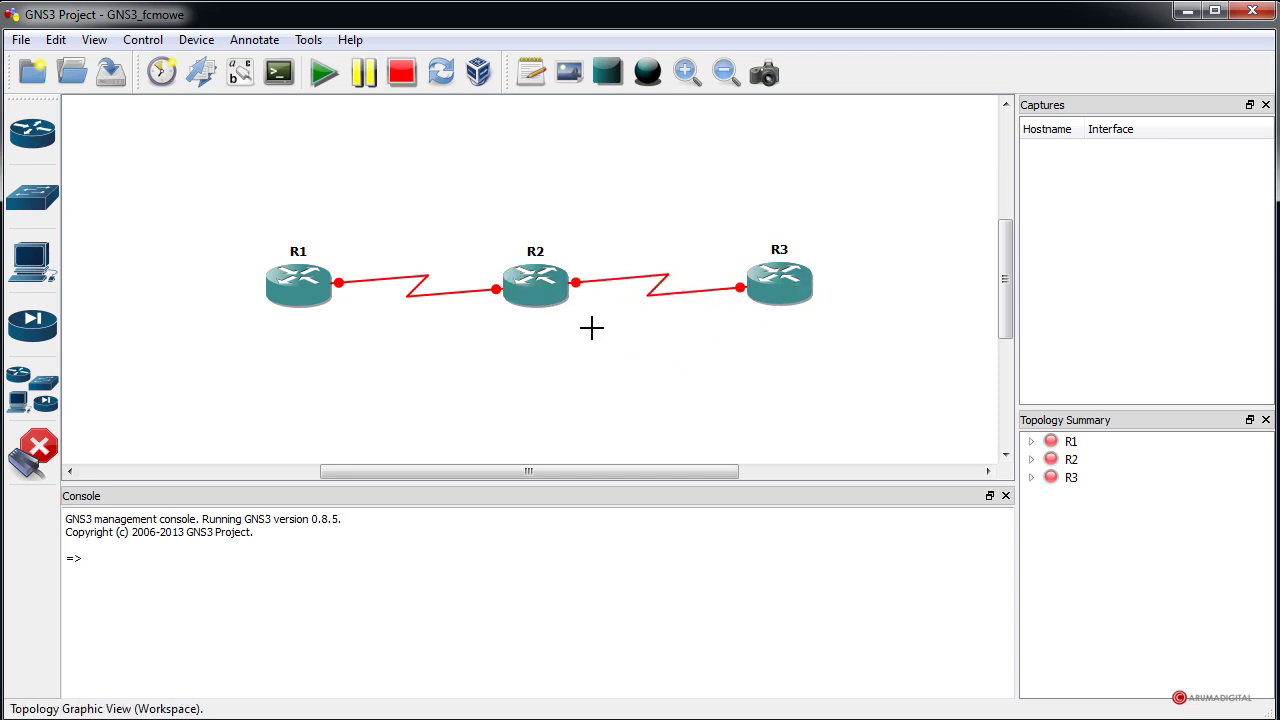
{"action": "left_click", "coordinate": [33, 452]}
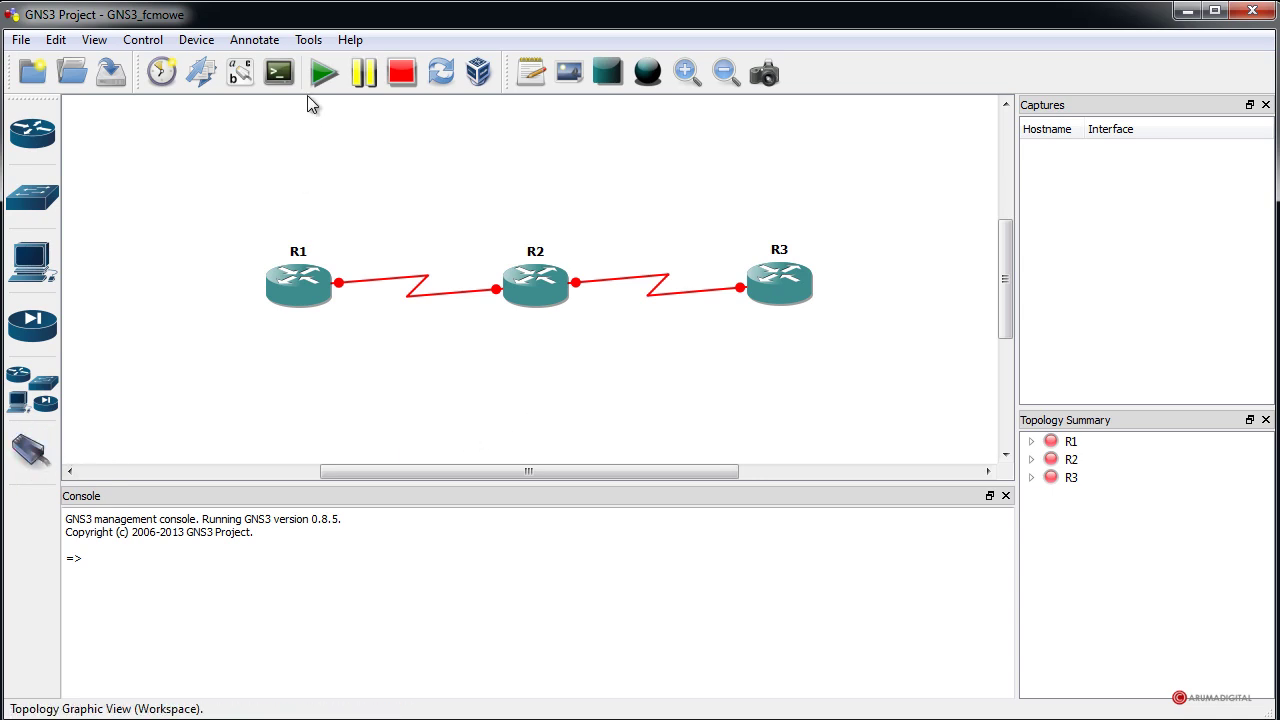
- Start all routers, and calculate and apply a new Idle PC value of 0x60c004c0 on R1
{"action": "left_click", "coordinate": [324, 72]}
{"action": "right_click", "coordinate": [302, 277]}
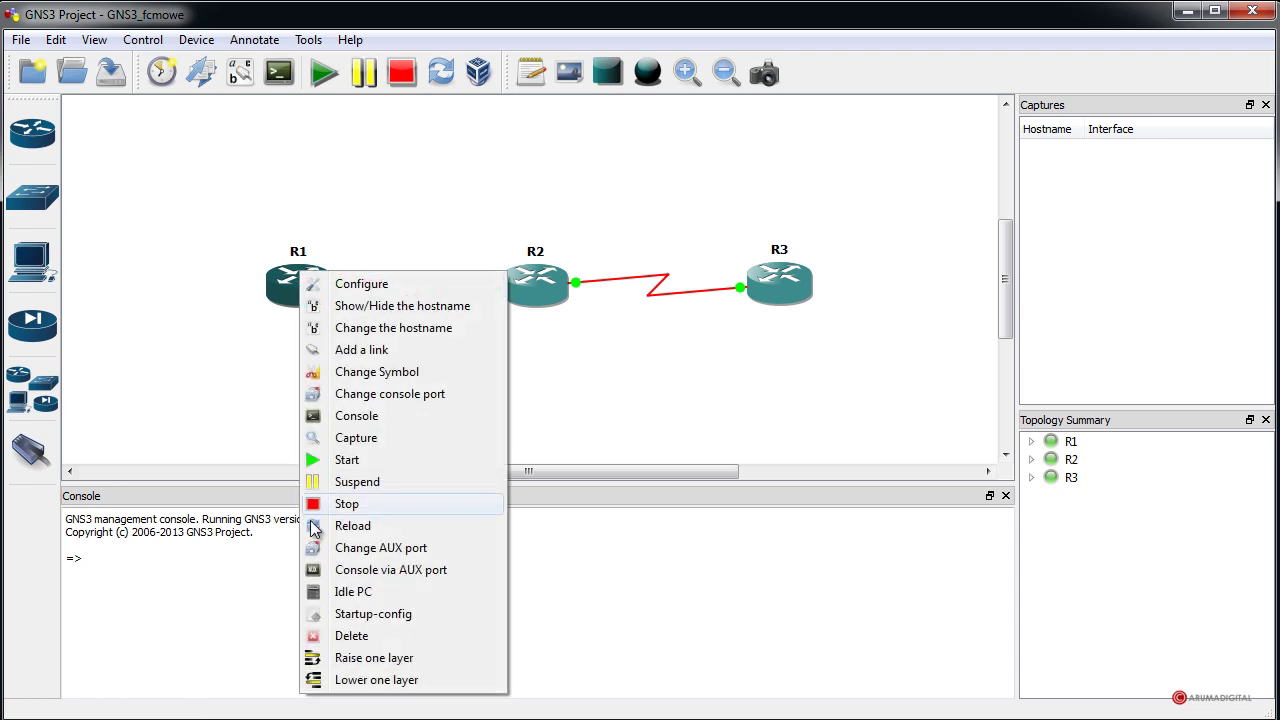
{"action": "left_click", "coordinate": [362, 592]}
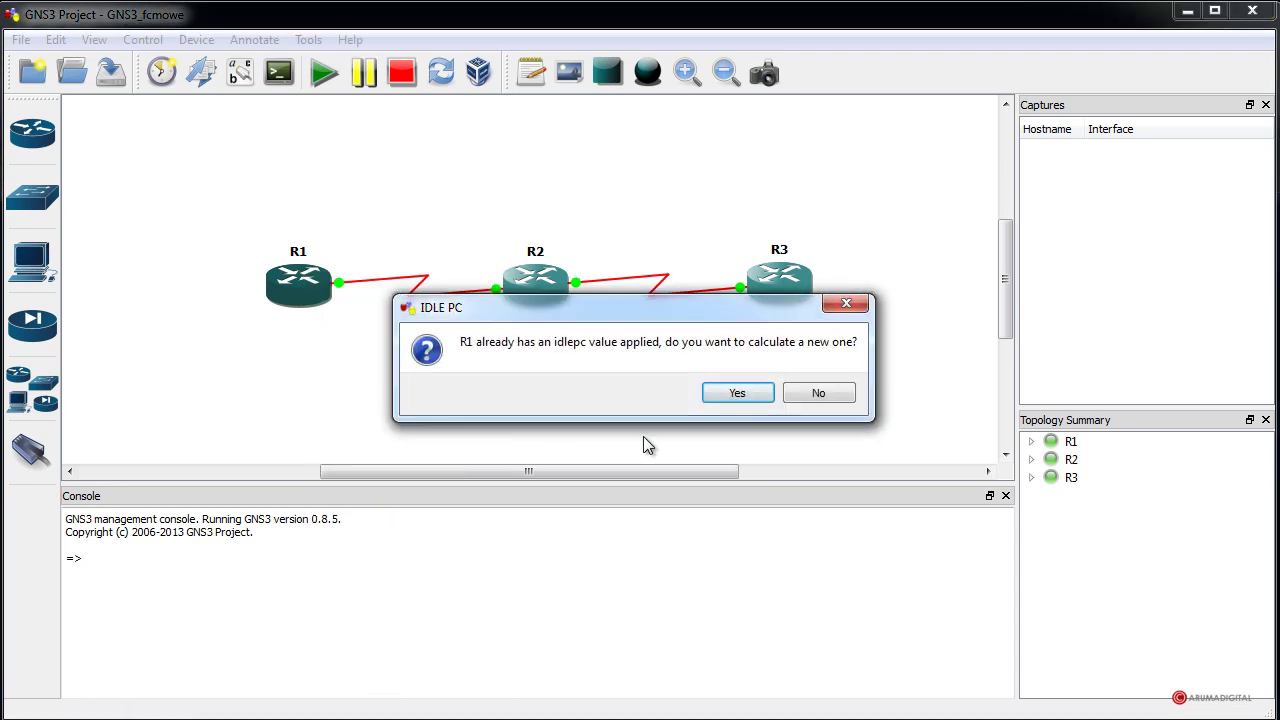
{"action": "left_click", "coordinate": [762, 393]}
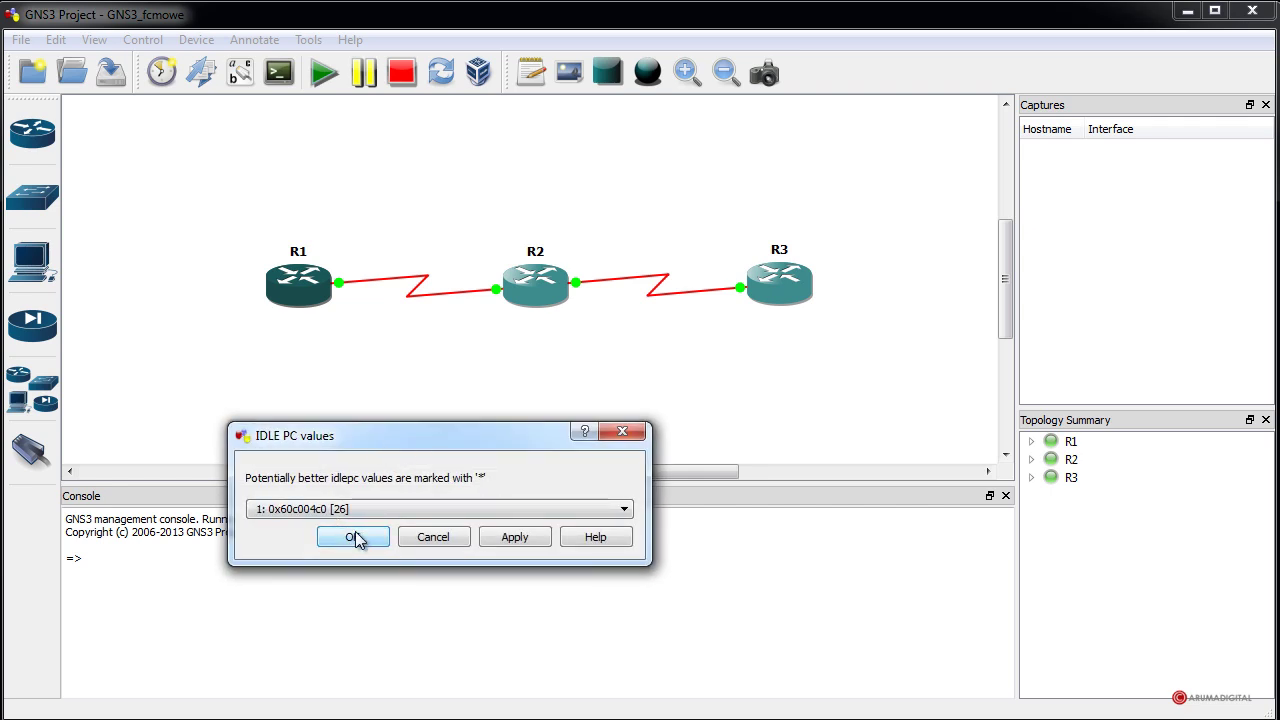
{"action": "left_click", "coordinate": [355, 533]}
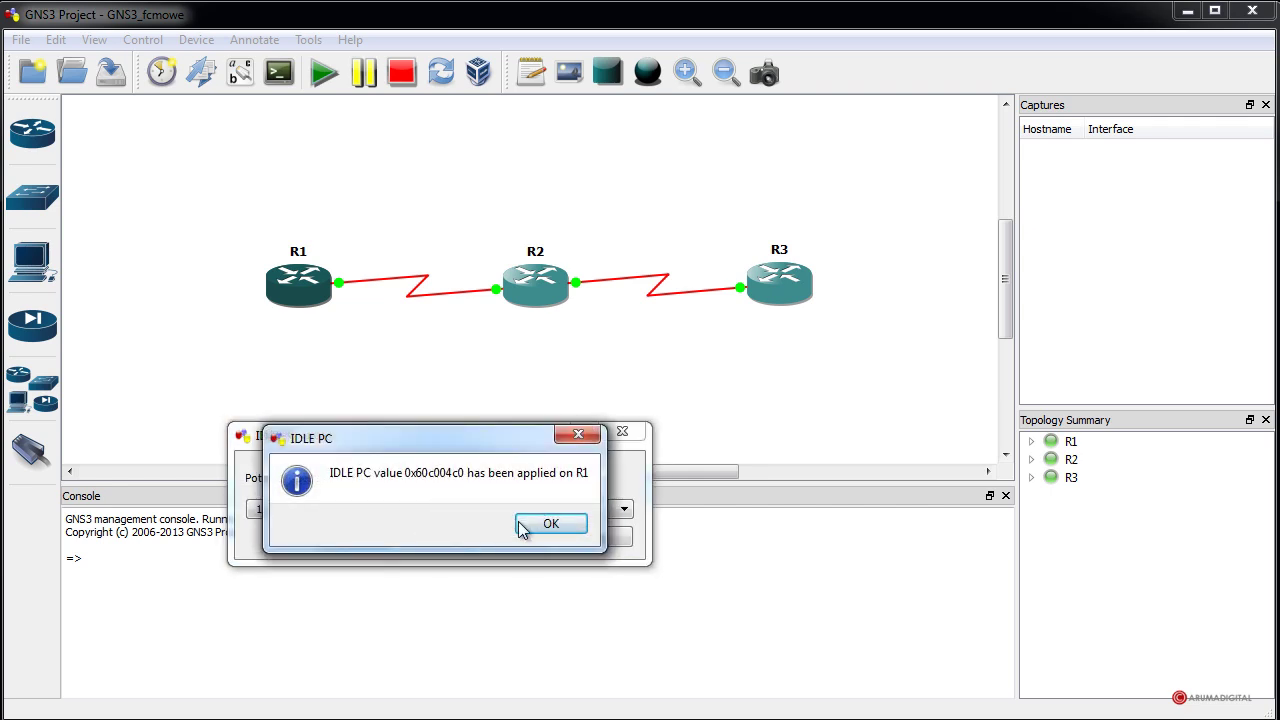
{"action": "key", "text": "Return"}
- Calculate a new Idle PC value for R2 and apply 0x60bf8ba0
{"action": "right_click", "coordinate": [535, 285]}
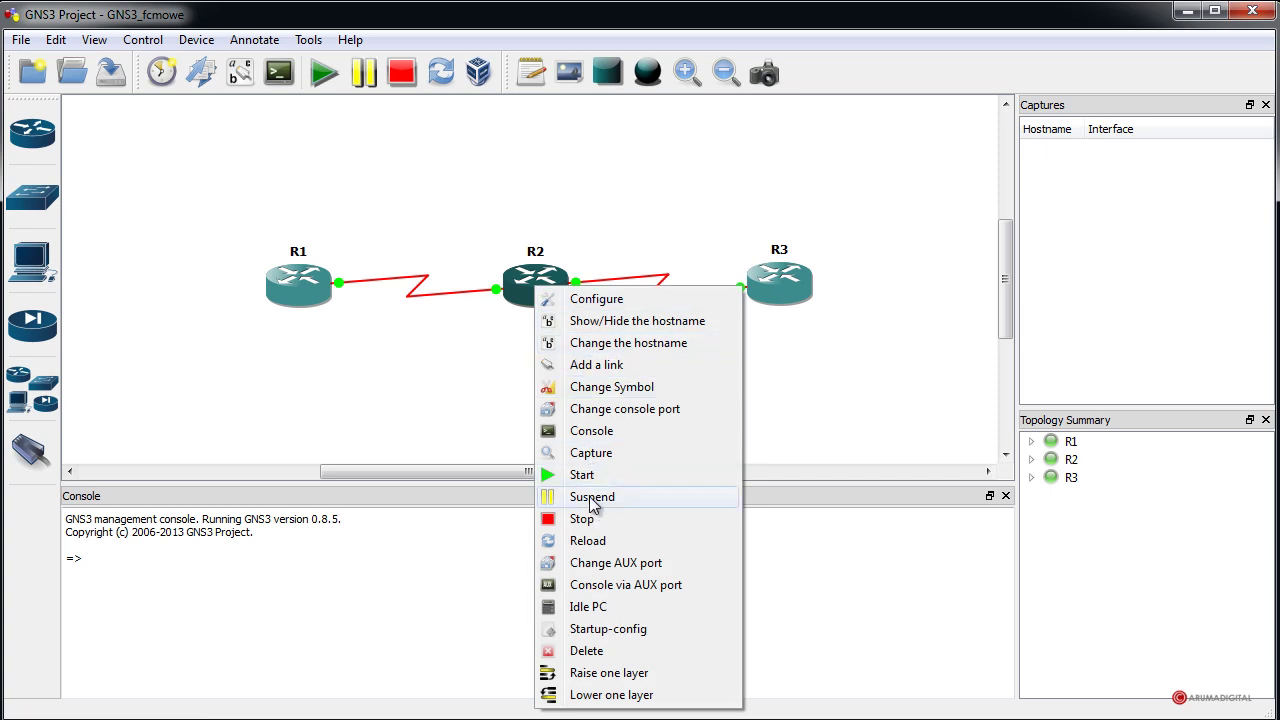
{"action": "left_click", "coordinate": [601, 608]}
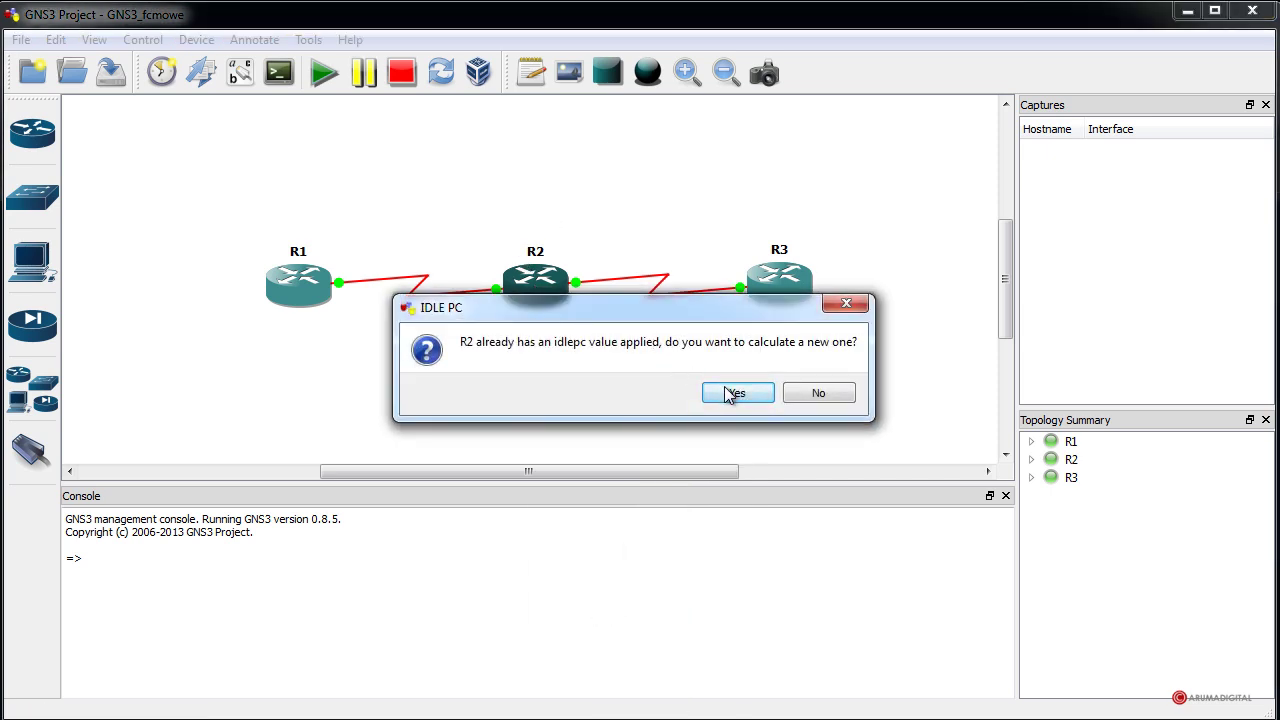
{"action": "left_click", "coordinate": [730, 393]}
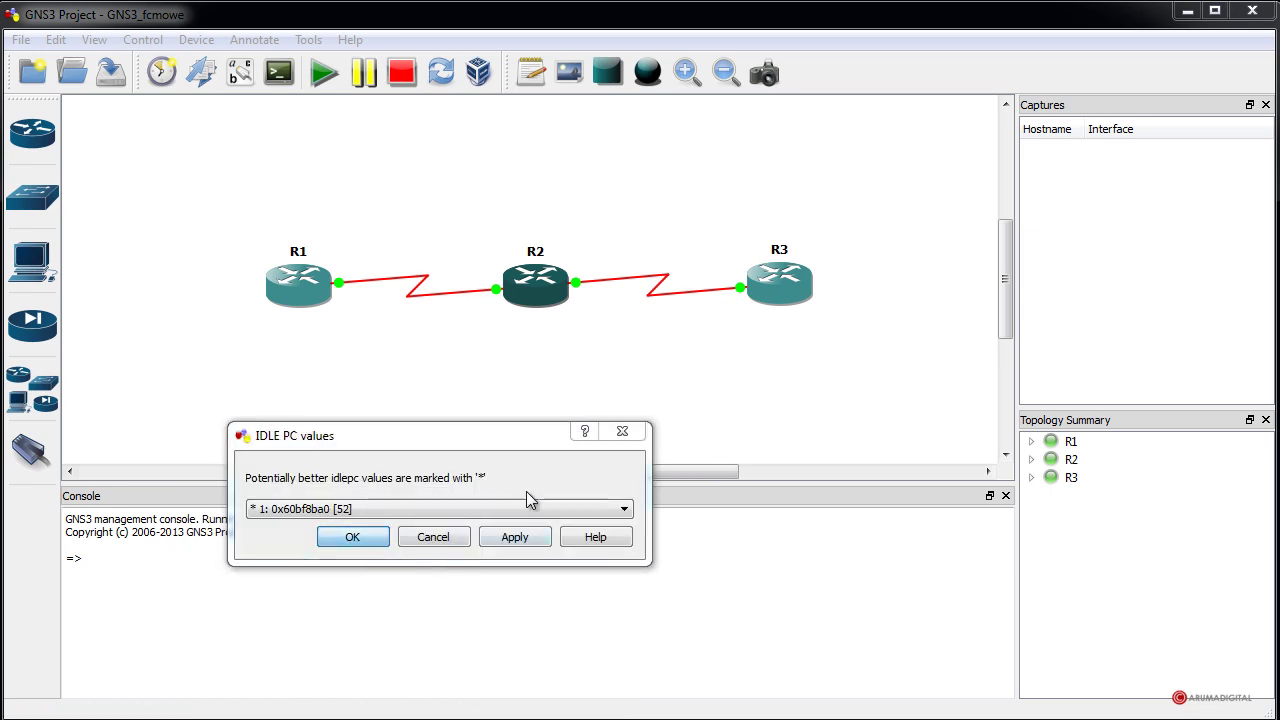
{"action": "left_click", "coordinate": [514, 537]}
{"action": "key", "text": "Return"}
- Calculate a new Idle PC value for R3 and apply 0x60bf8ba0
{"action": "right_click", "coordinate": [793, 289]}
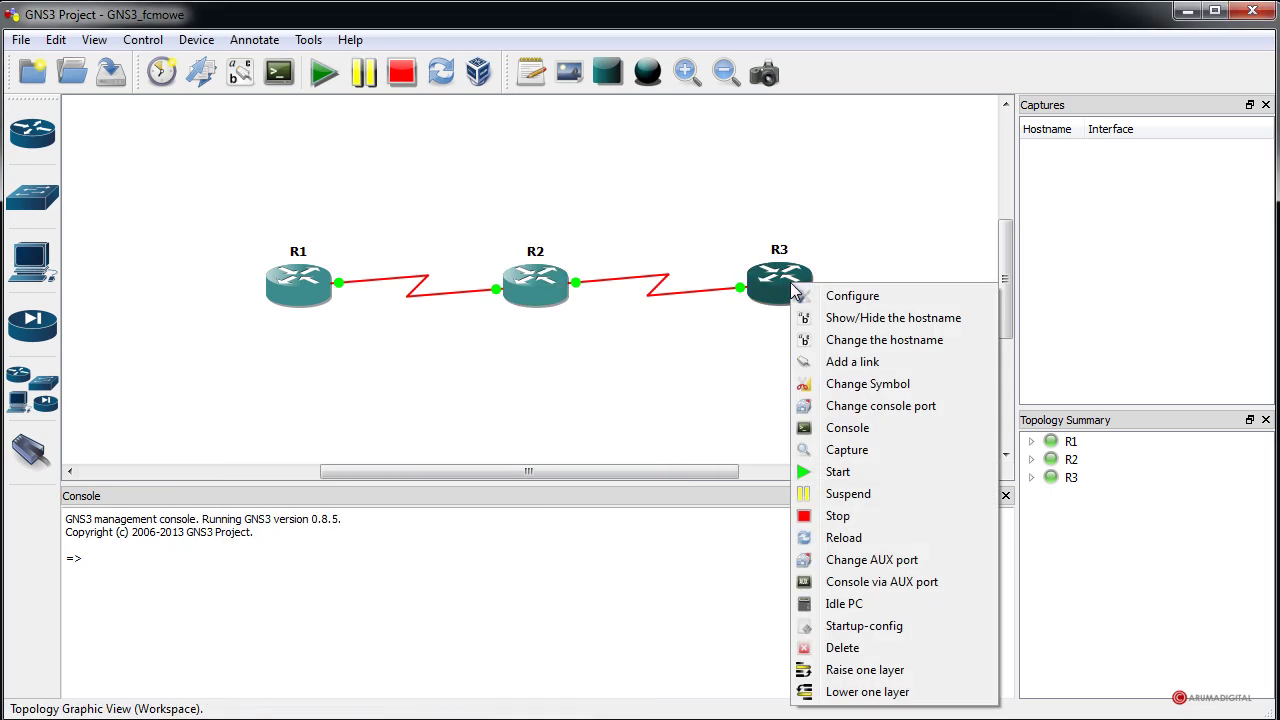
{"action": "left_click", "coordinate": [830, 604]}
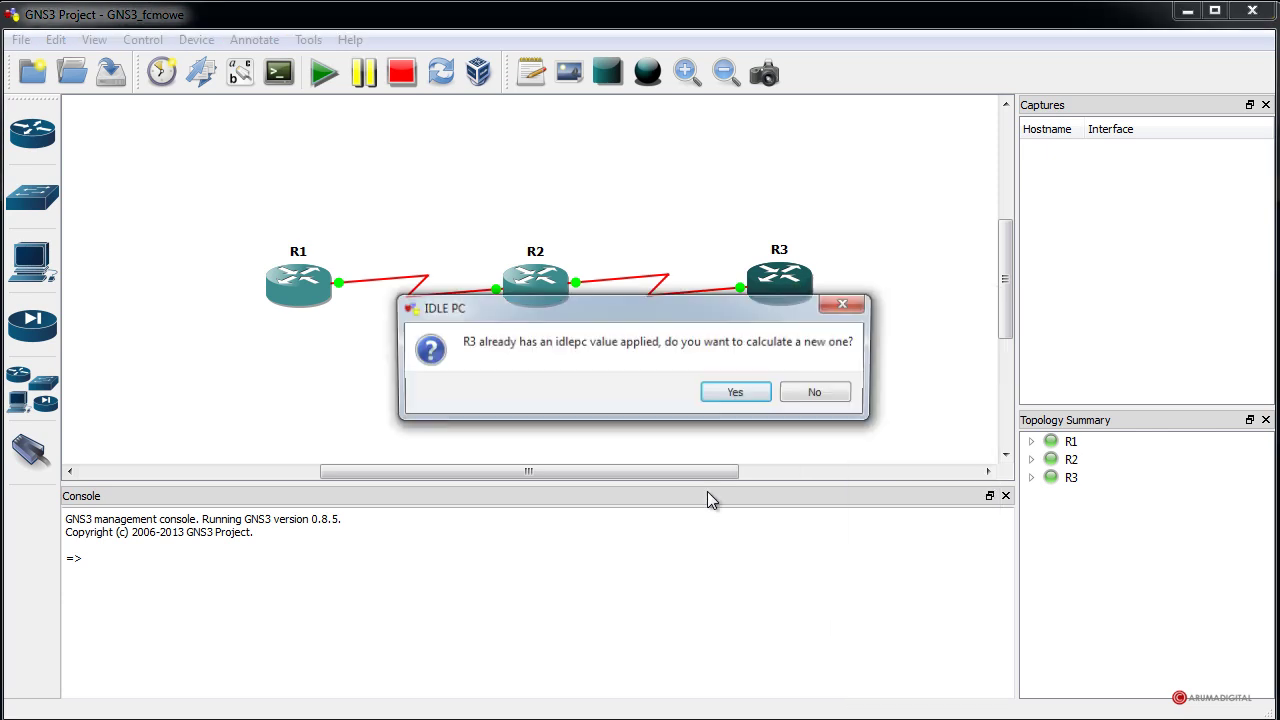
{"action": "left_click", "coordinate": [736, 391]}
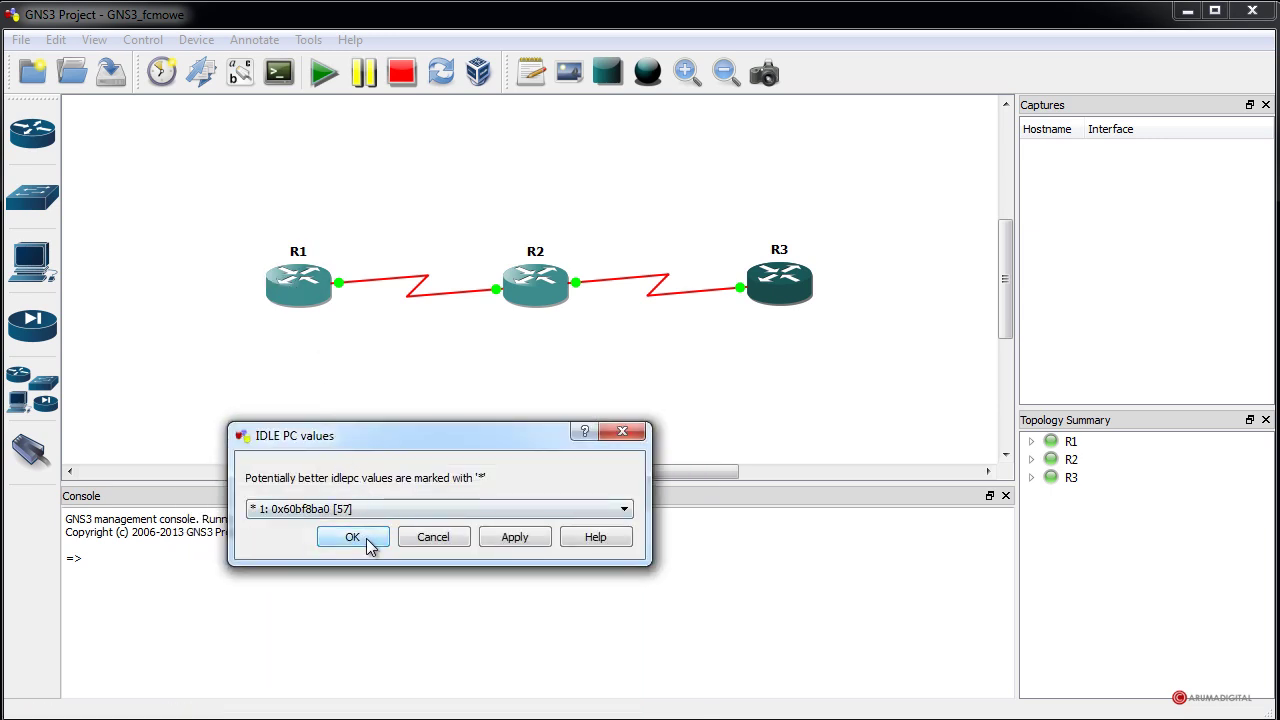
{"action": "left_click", "coordinate": [368, 541]}
{"action": "left_click", "coordinate": [550, 526]}
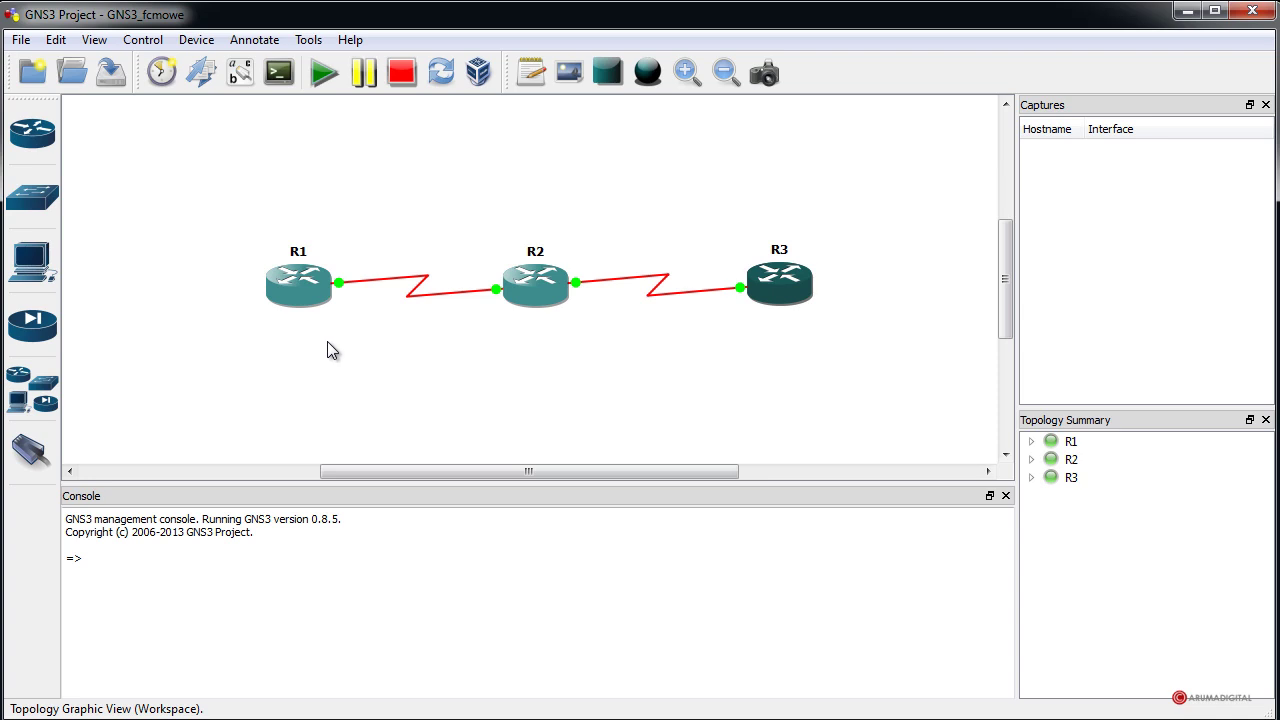
{"action": "mouse_move", "coordinate": [533, 296]}
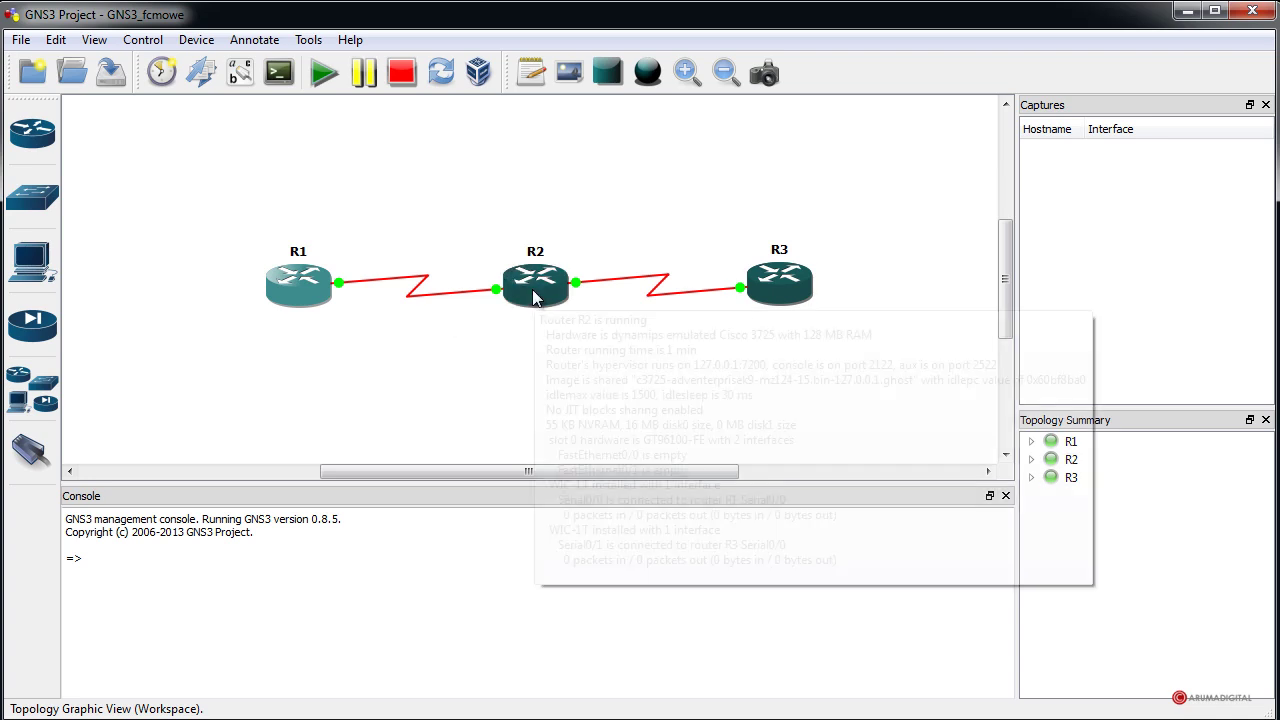
{"action": "right_click", "coordinate": [533, 296]}
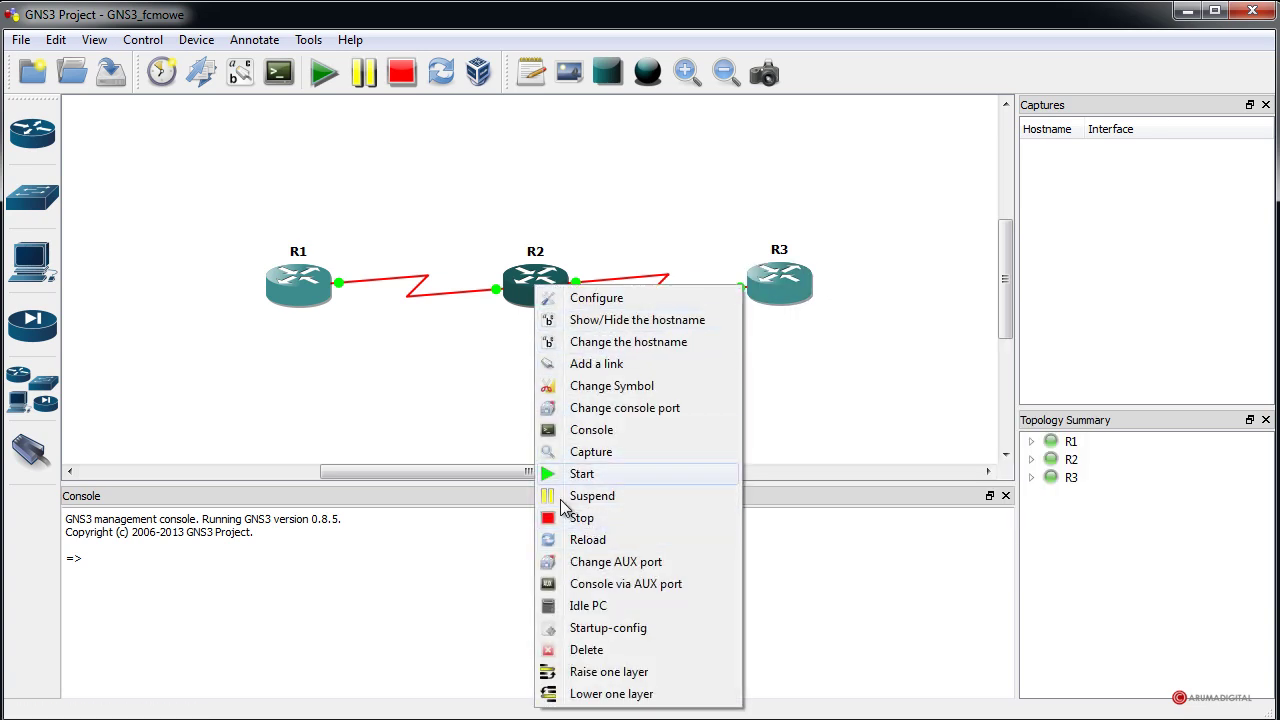
{"action": "left_click", "coordinate": [699, 216]}
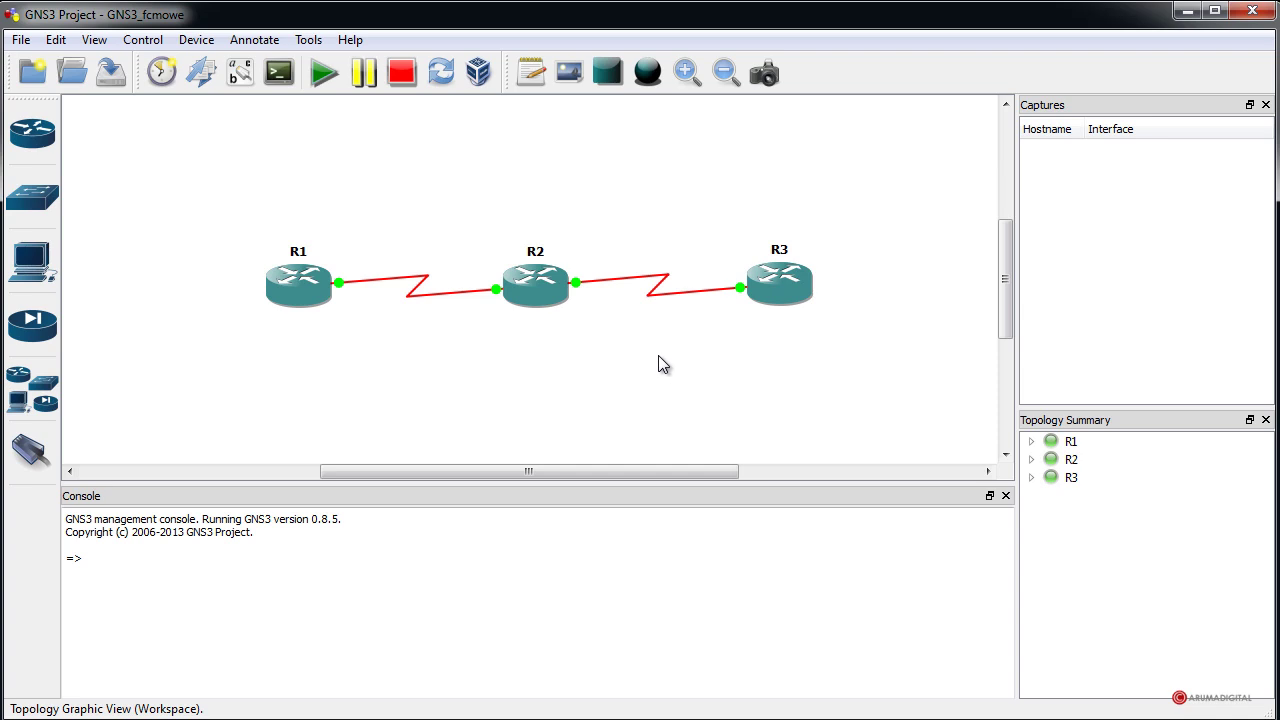
- In R1's console, assign 10.0.0.1 255.255.255.252 to interface ser0/0 and enable it with no shutdown
{"action": "left_click_drag", "start_coordinate": [500, 471], "coordinate": [503, 472]}
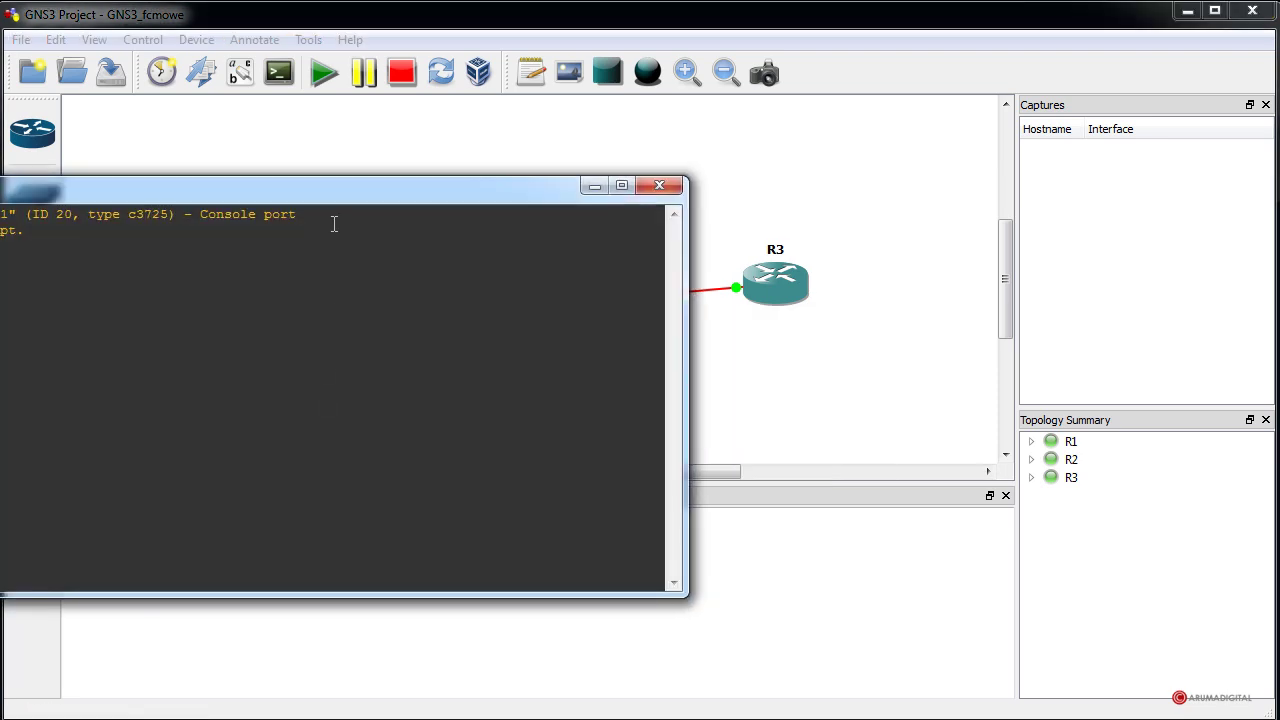
{"action": "left_click_drag", "start_coordinate": [332, 186], "coordinate": [704, 201]}
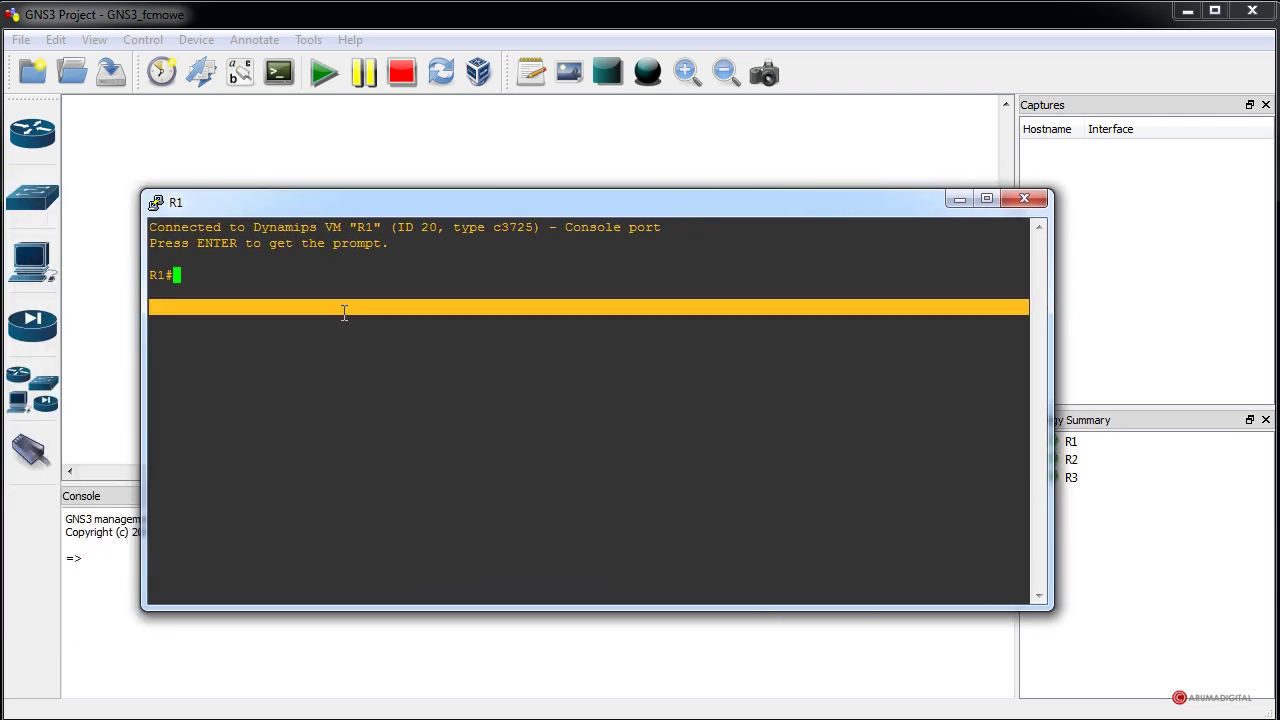
{"action": "type", "text": "conf term"}
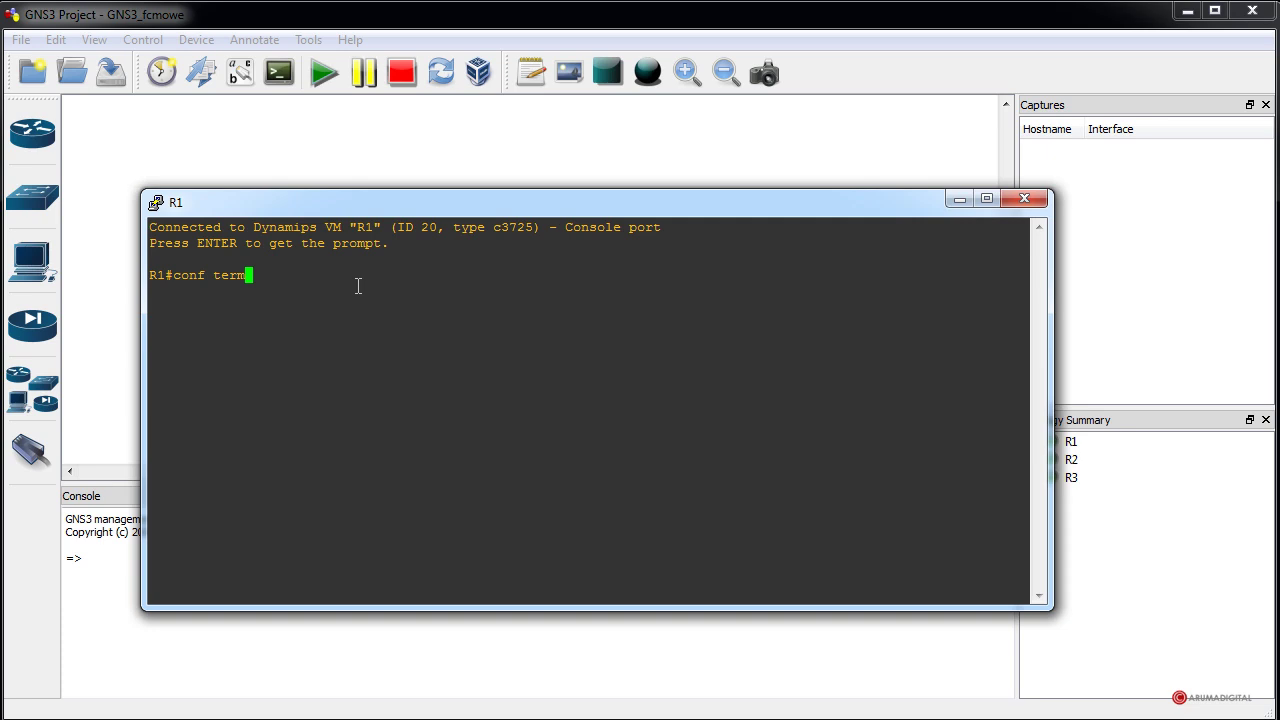
{"action": "key", "text": "Return"}
{"action": "type", "text": "int ser0/0"}
{"action": "key", "text": "Return"}
{"action": "type", "text": "ip address "}
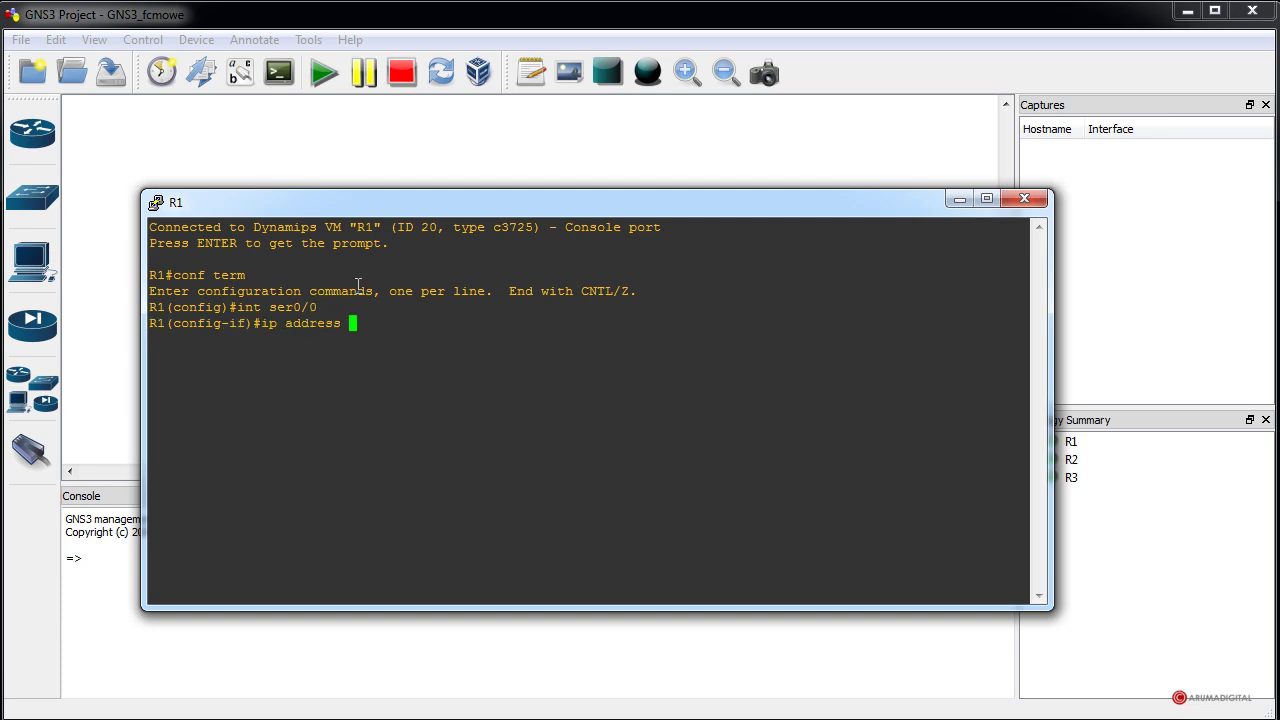
{"action": "type", "text": "10.0.0.1 255.25.255.255.252"}
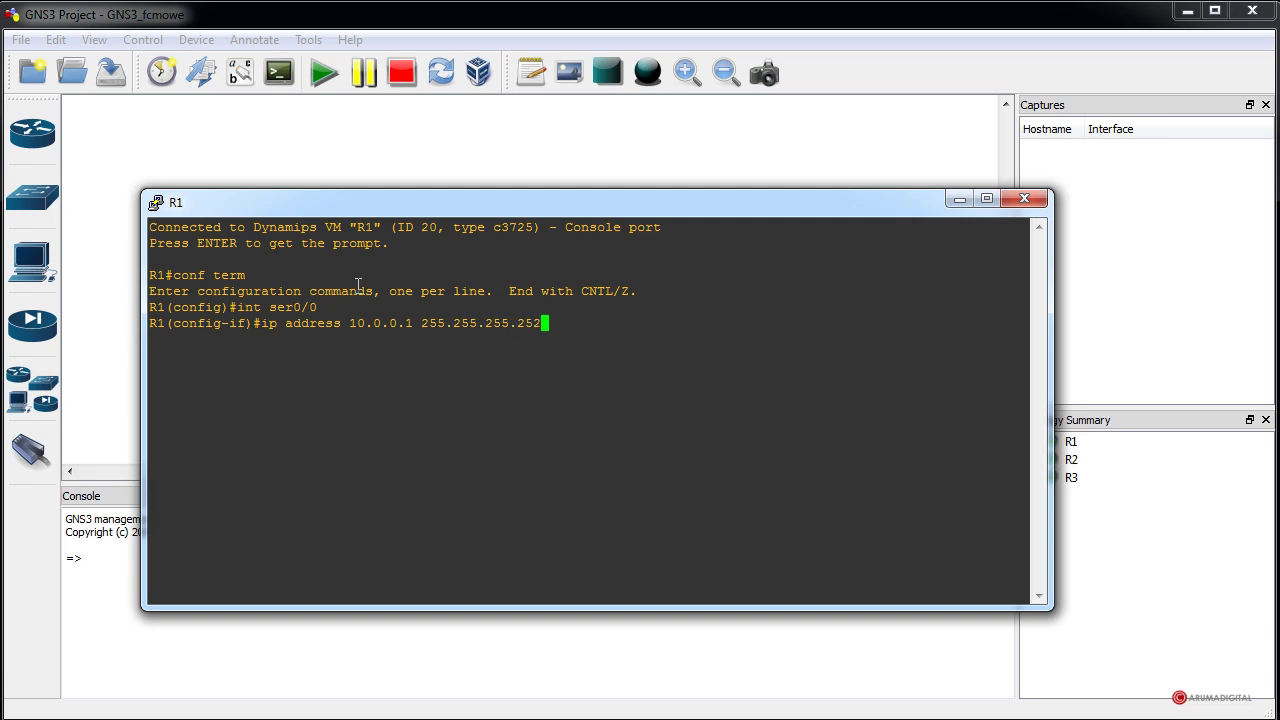
{"action": "key", "text": "Return"}
{"action": "type", "text": "no shutdown"}
{"action": "key", "text": "Return"}
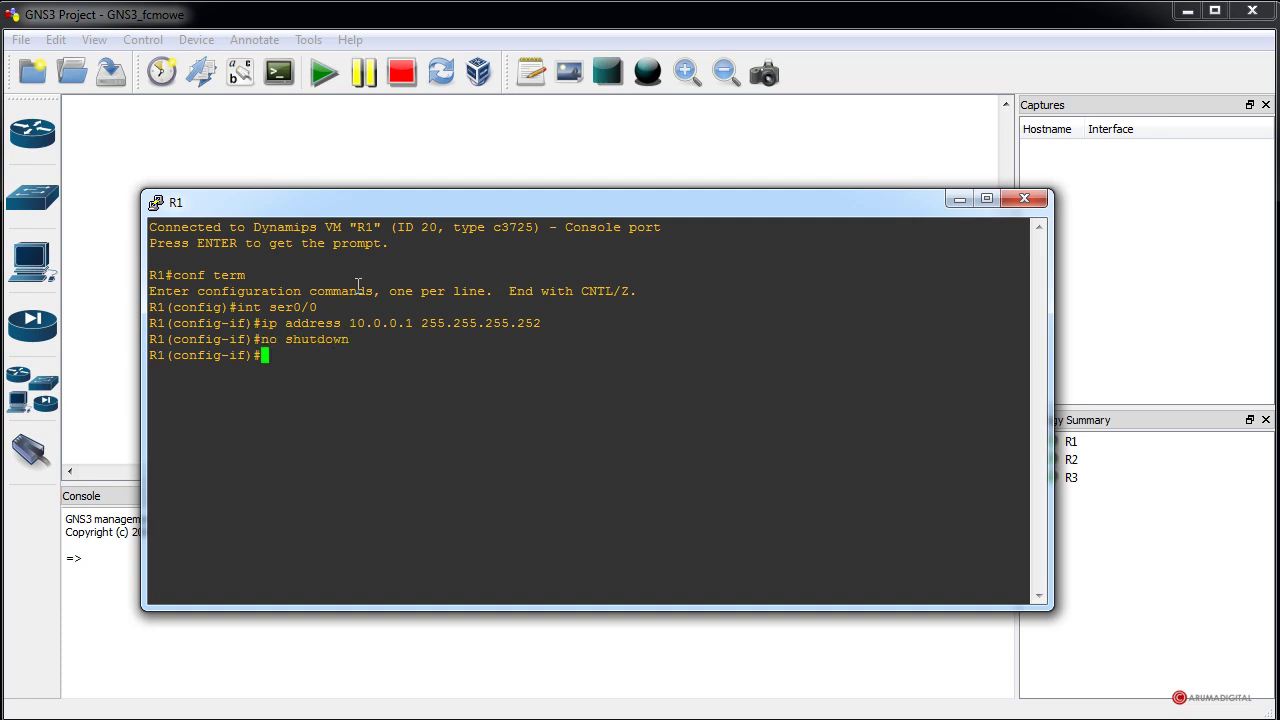
- Set frame-relay encapsulation and the ansi LMI type on R1's ser0/0 interface
{"action": "type", "text": "encapsu"}
{"action": "type", "text": "latio"}
{"action": "type", "text": "fra"}
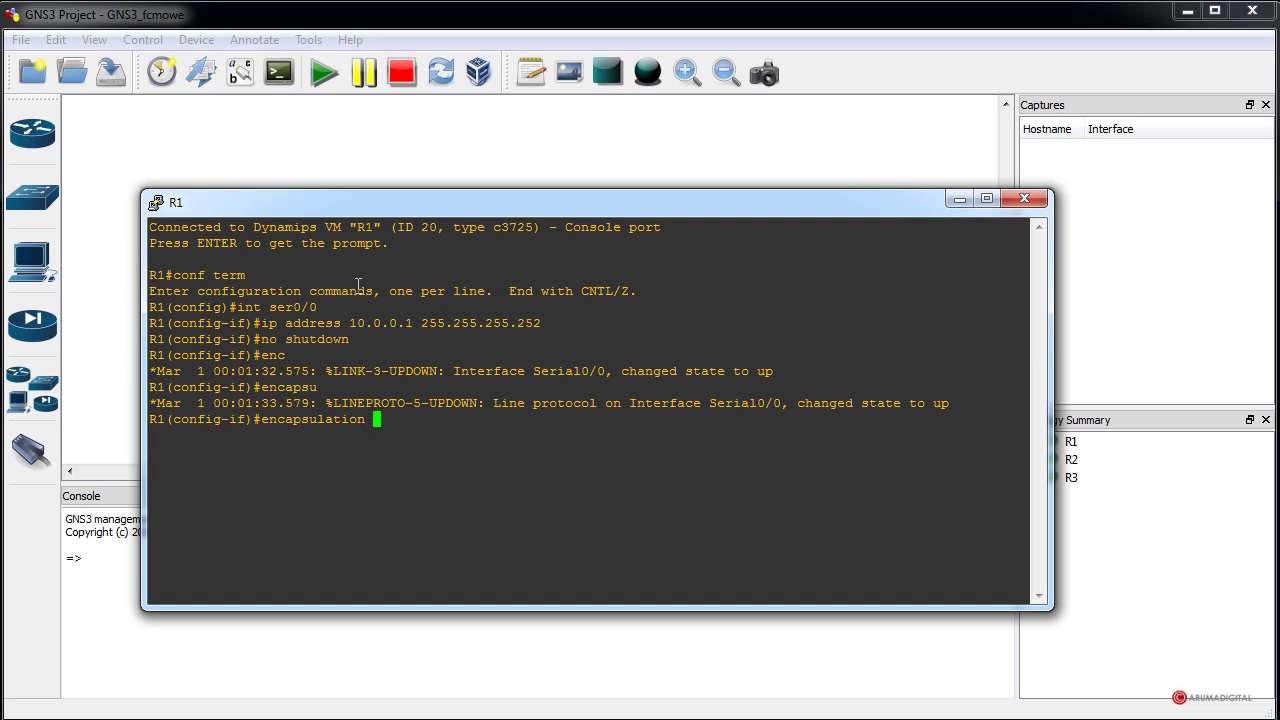
{"action": "type", "text": "me-relay"}
{"action": "key", "text": "Return"}
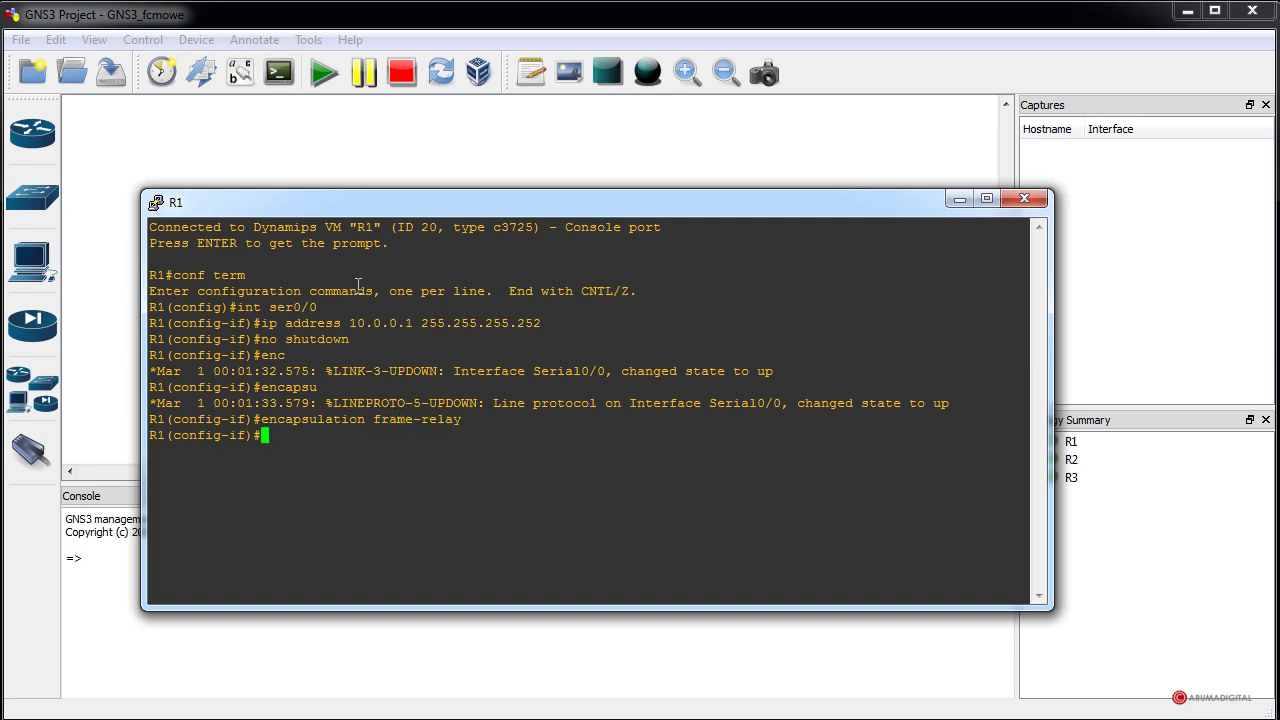
{"action": "type", "text": "frame-relay lmi-type ansi"}
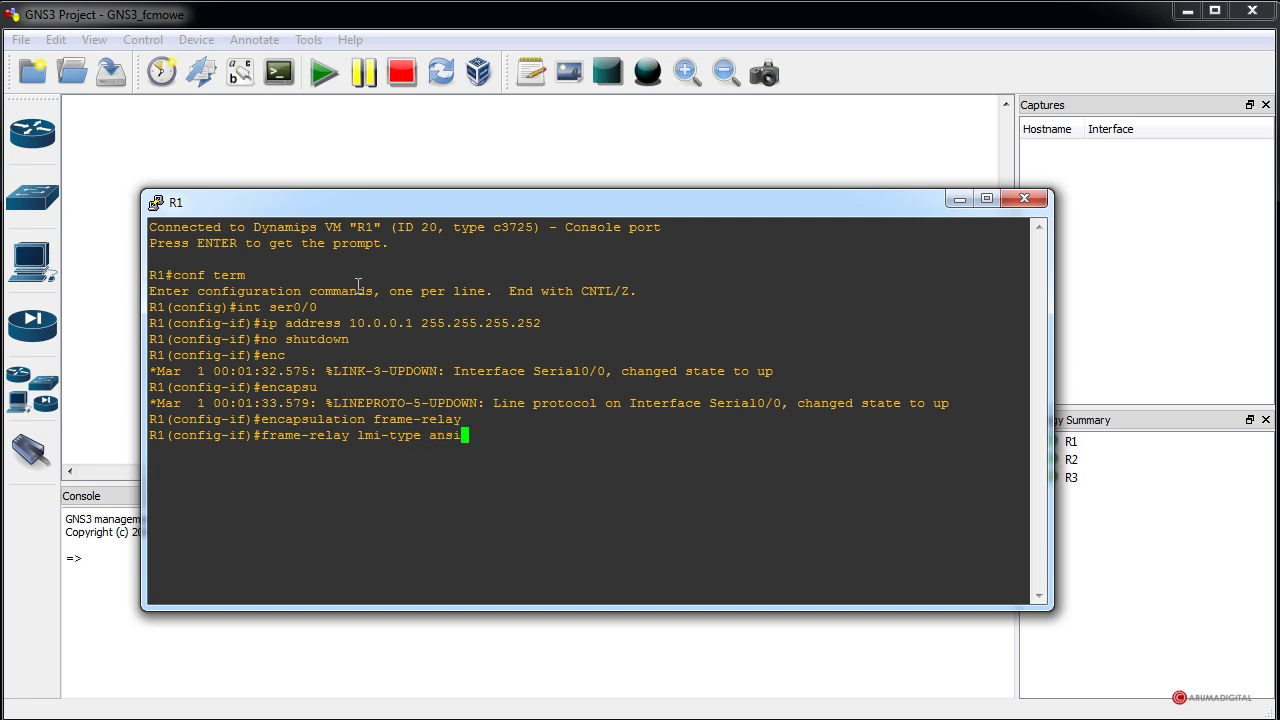
{"action": "key", "text": "Return"}
- Assign Frame Relay DLCI 102 to R1's ser0/0 interface with the frame-relay interface-dlci command
{"action": "type", "text": "i"}
{"action": "key", "text": "BackSpace"}
{"action": "type", "text": "fra"}
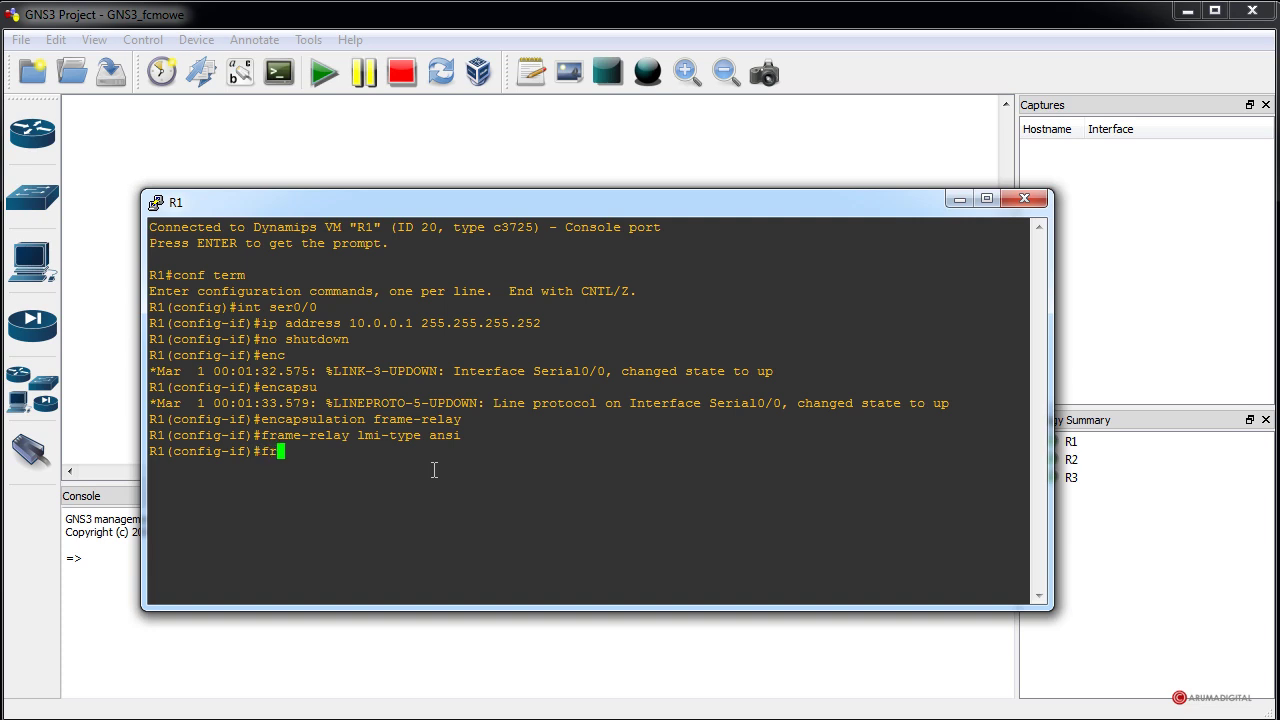
{"action": "type", "text": "me-relay interface-dlci 102"}
{"action": "key", "text": "Return"}
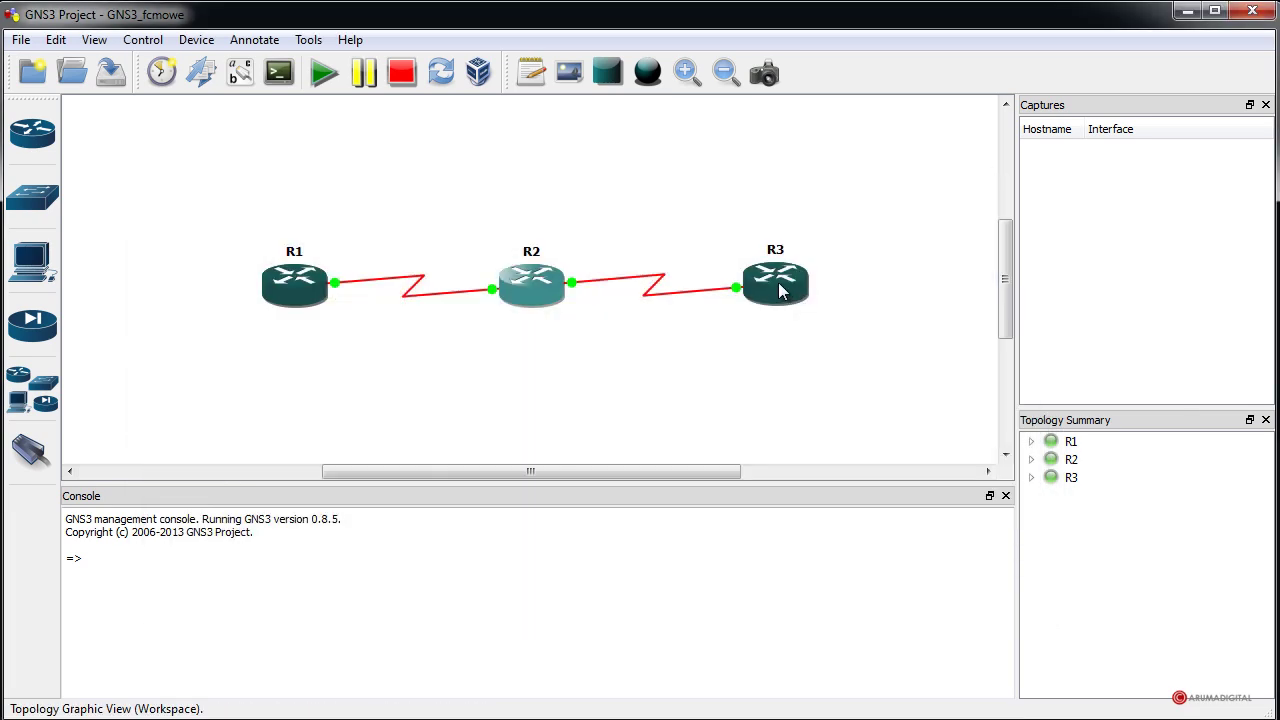
- Open R3's console and assign 10.0.0.2 255.255.255.252 to interface ser0/0 in configuration mode
{"action": "double_click", "coordinate": [781, 291]}
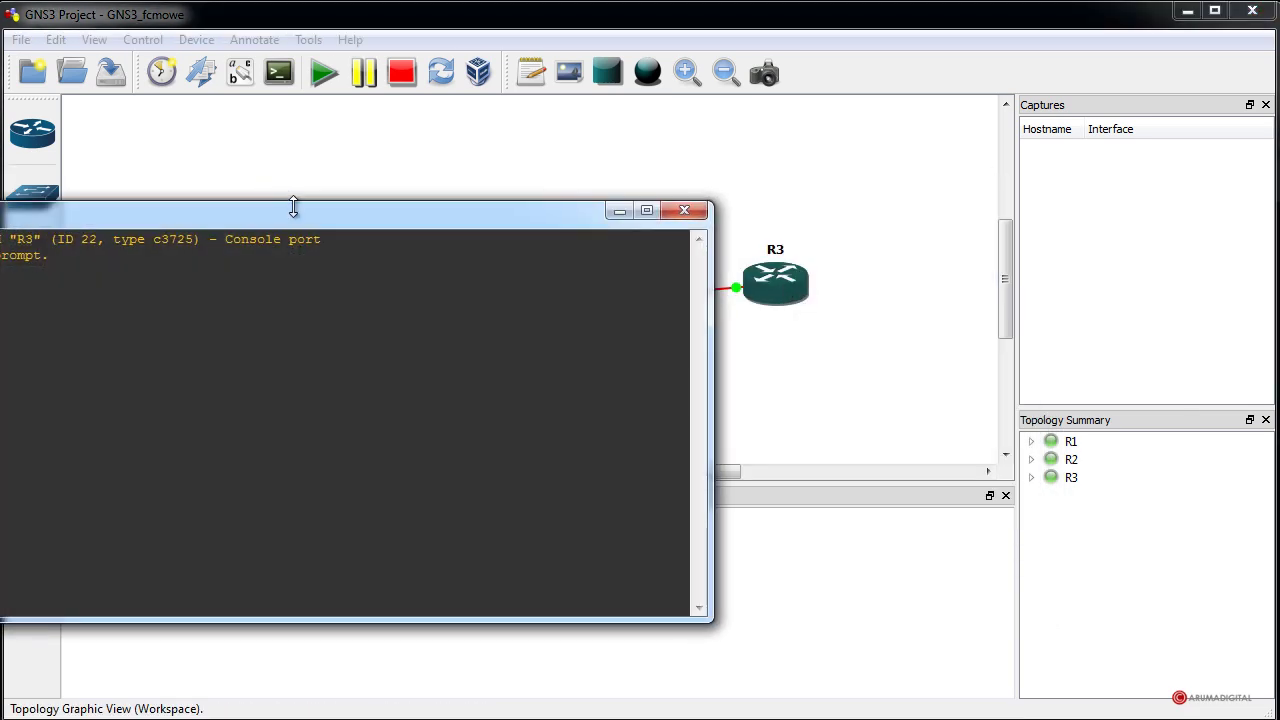
{"action": "left_click_drag", "start_coordinate": [314, 214], "coordinate": [667, 204]}
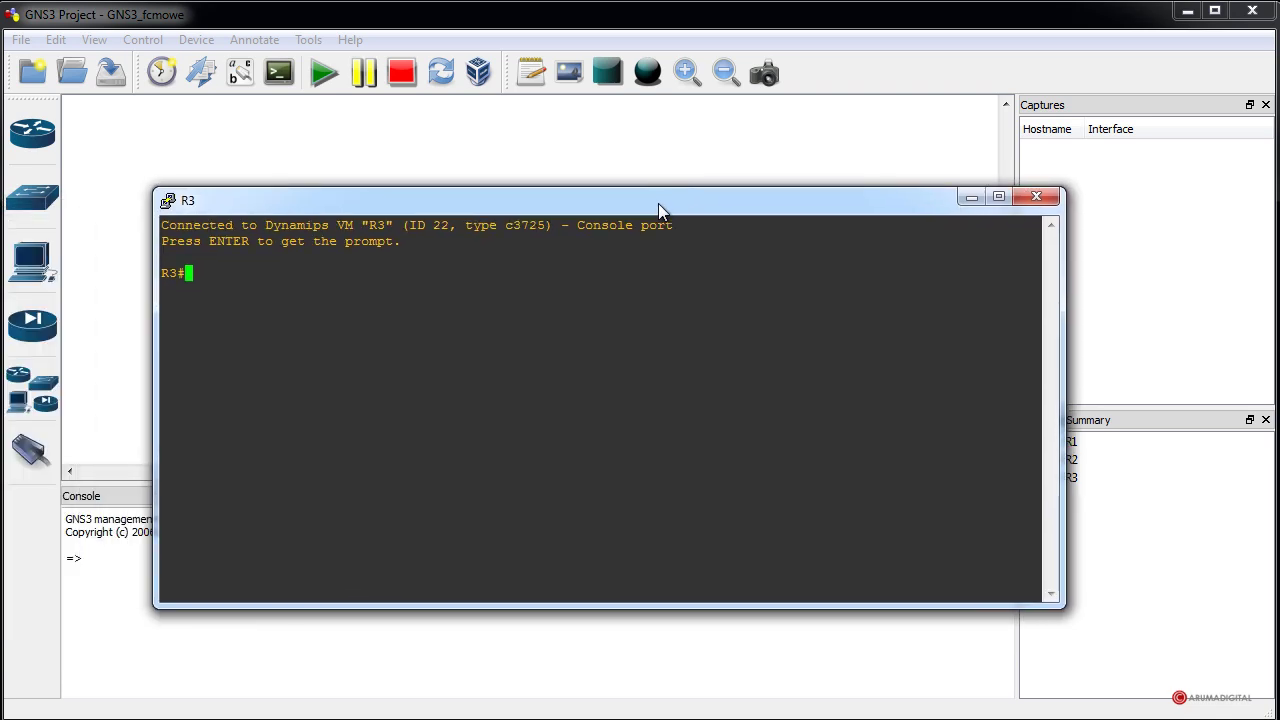
{"action": "type", "text": "conf term"}
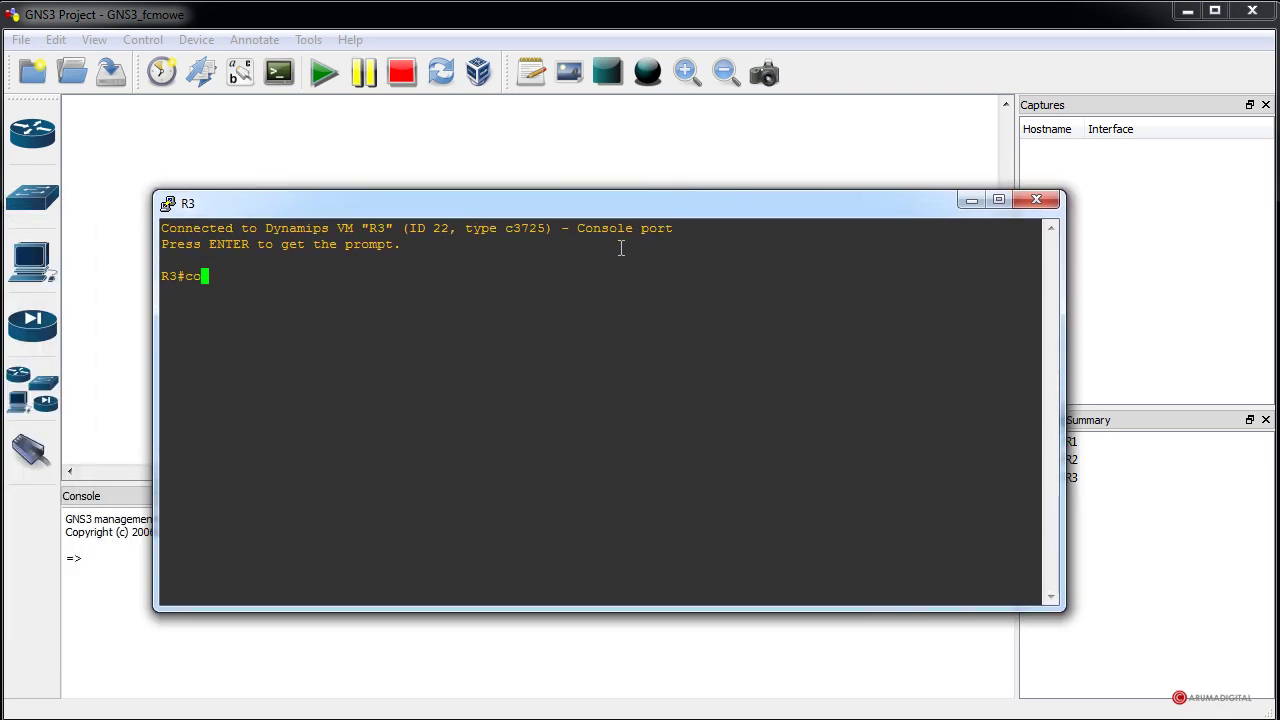
{"action": "key", "text": "Return"}
{"action": "type", "text": "int ser0/0"}
{"action": "key", "text": "Return"}
{"action": "type", "text": "ip address 10,"}
{"action": "key", "text": "BackSpace"}
{"action": "type", "text": ".0.0.2 255.255.255.252"}
{"action": "key", "text": "Return"}
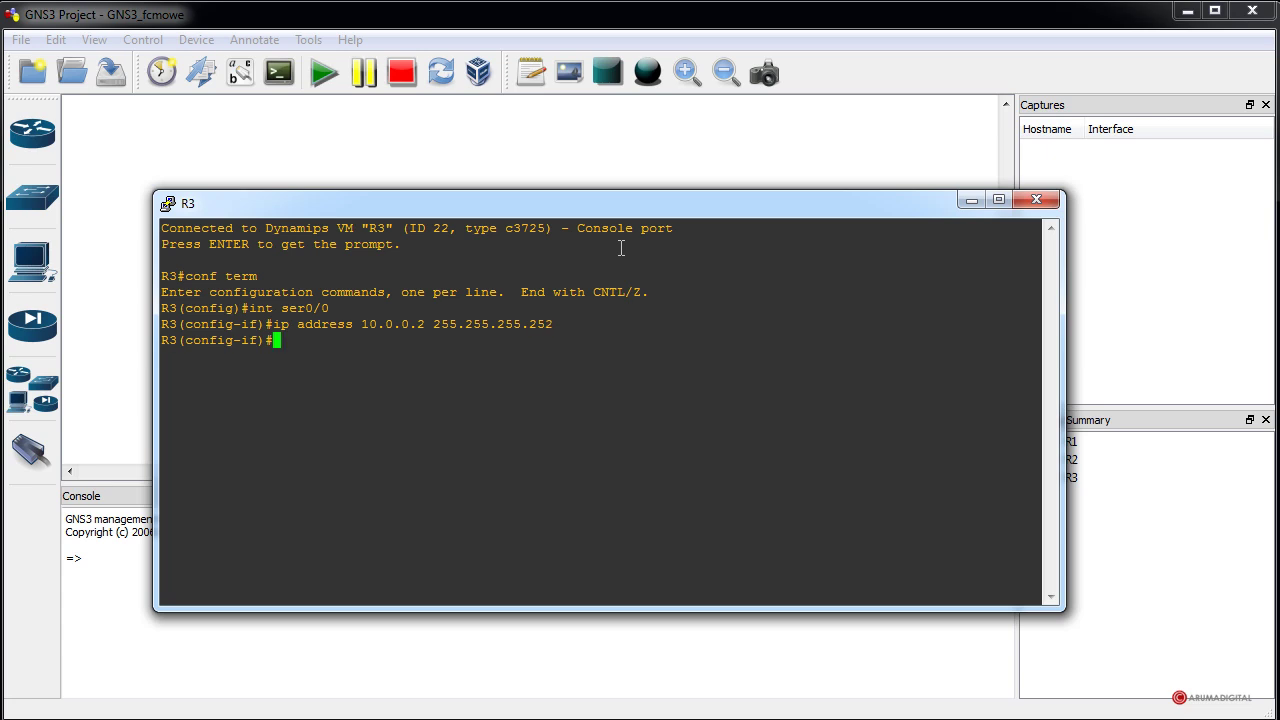
- Enable R3's ser0/0 interface with no shutdown and set its encapsulation to frame-relay
{"action": "type", "text": "no shutd"}
{"action": "key", "text": "BackSpace"}
{"action": "type", "text": "down"}
{"action": "key", "text": "Return"}
{"action": "type", "text": "enca"}
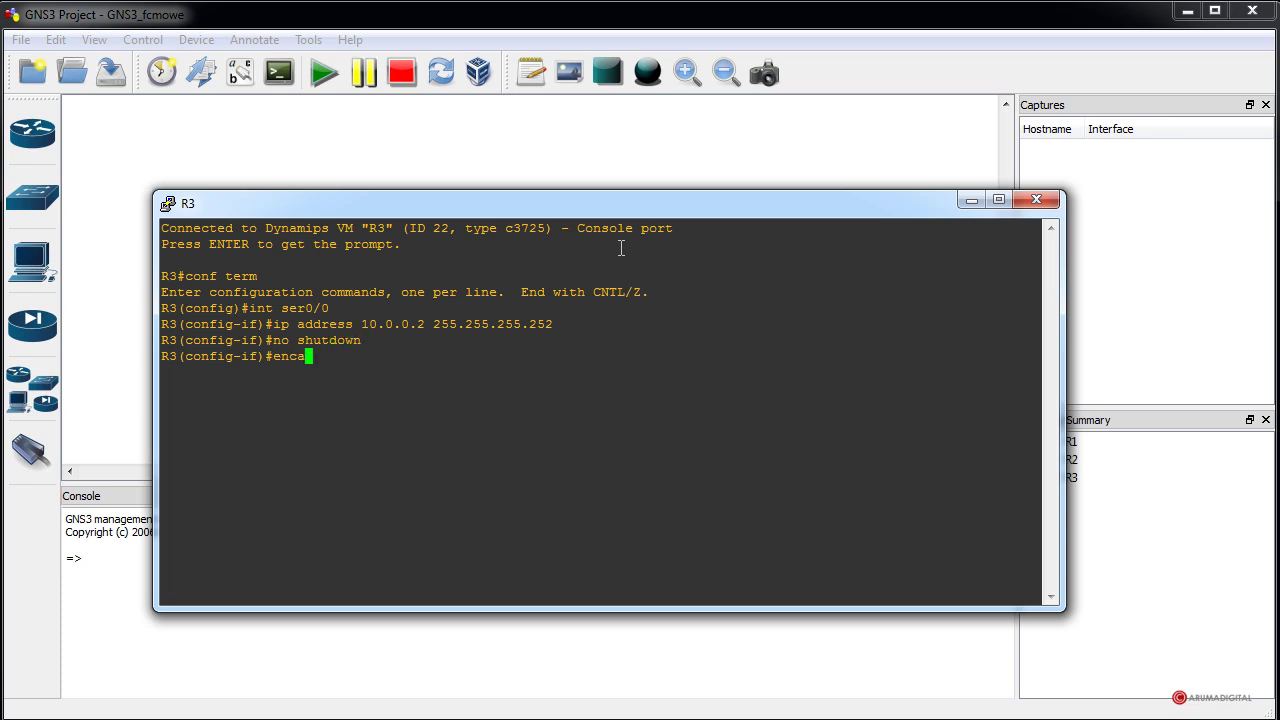
{"action": "type", "text": "psulation frame-relay"}
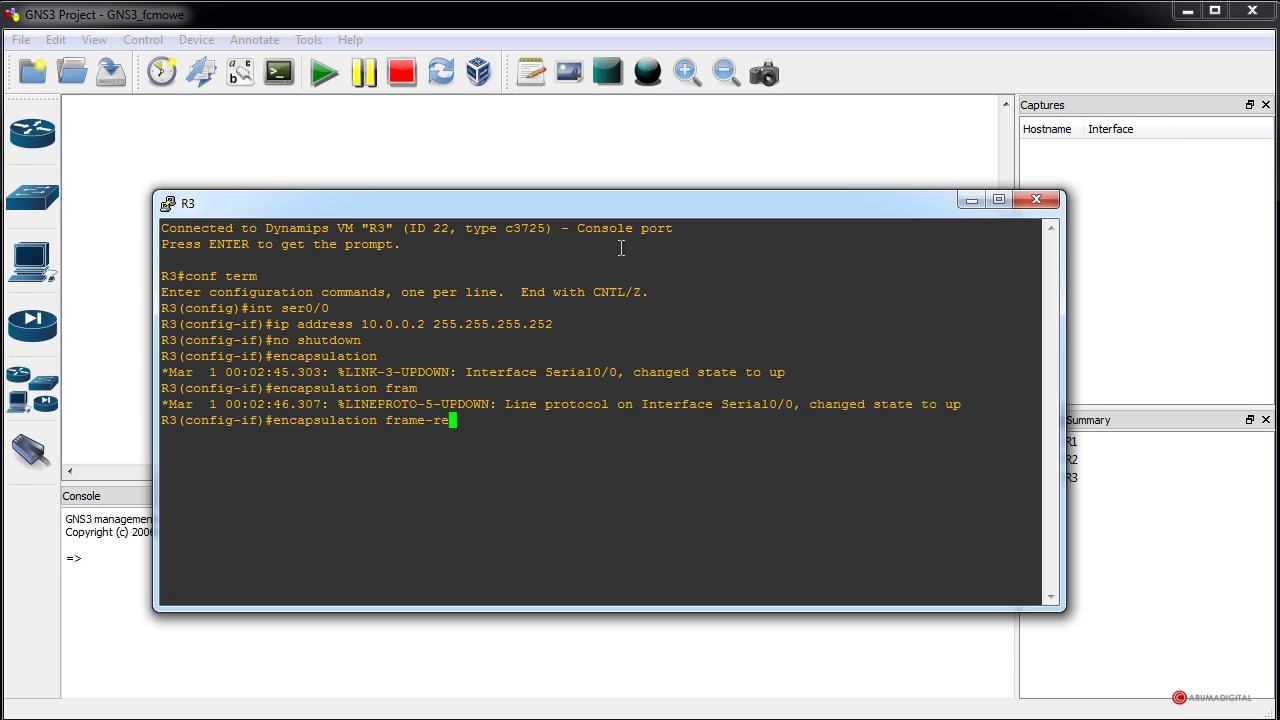
{"action": "key", "text": "Return"}
- Set the LMI type to ansi and the interface DLCI to 201 on R3's ser0/0, closing the console
{"action": "type", "text": "frame-re"}
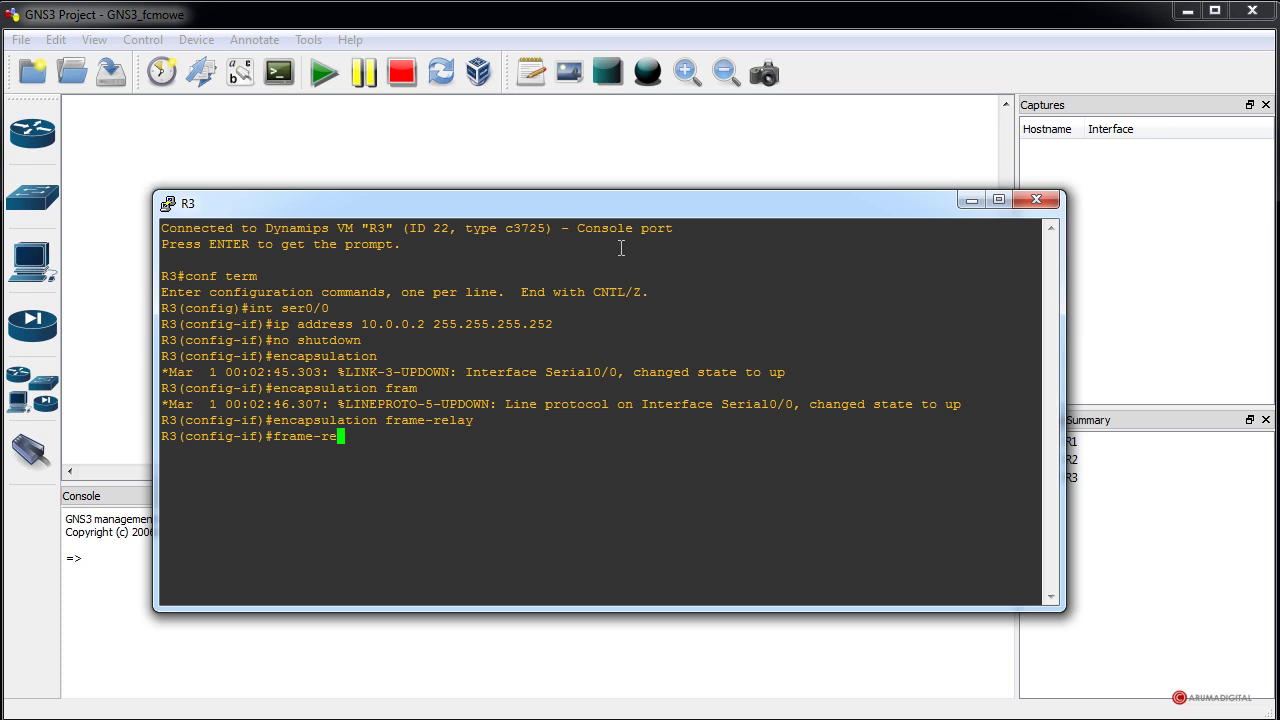
{"action": "type", "text": "lay lmi-type ansi"}
{"action": "key", "text": "Return"}
{"action": "type", "text": "frame-relay interface-dlc"}
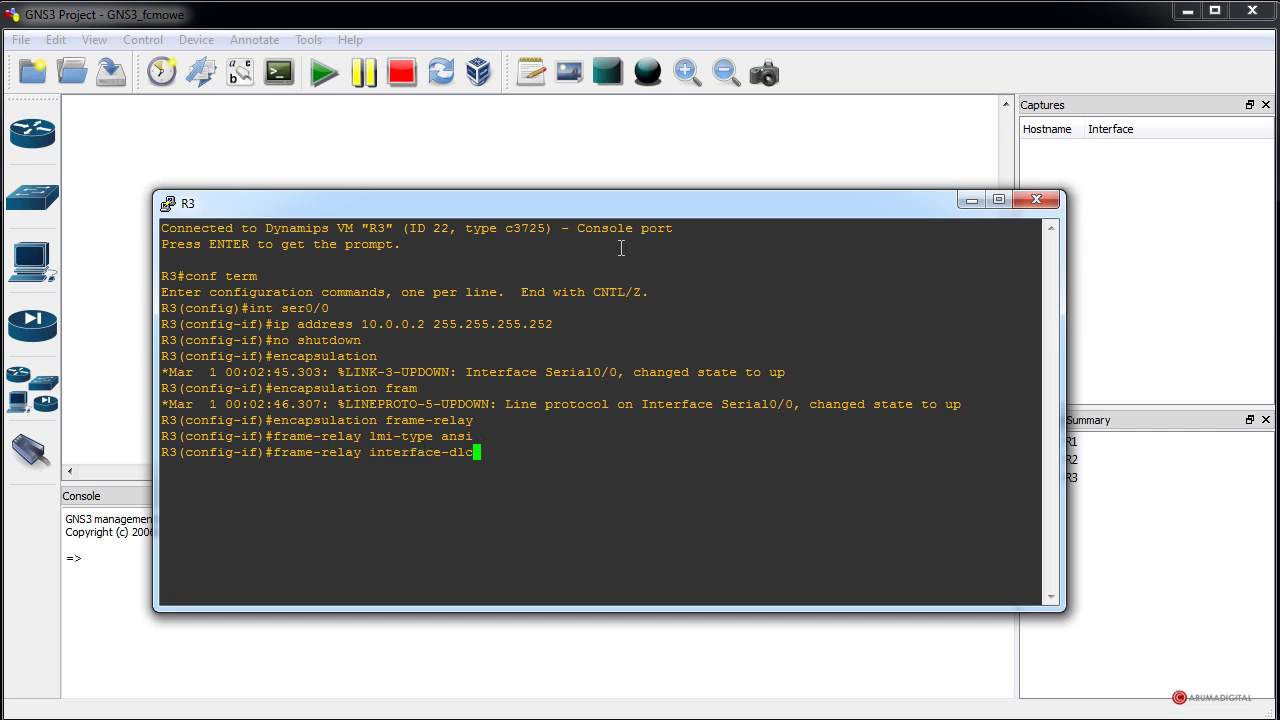
{"action": "type", "text": "i 201"}
{"action": "key", "text": "Return"}
{"action": "left_click", "coordinate": [1036, 199]}
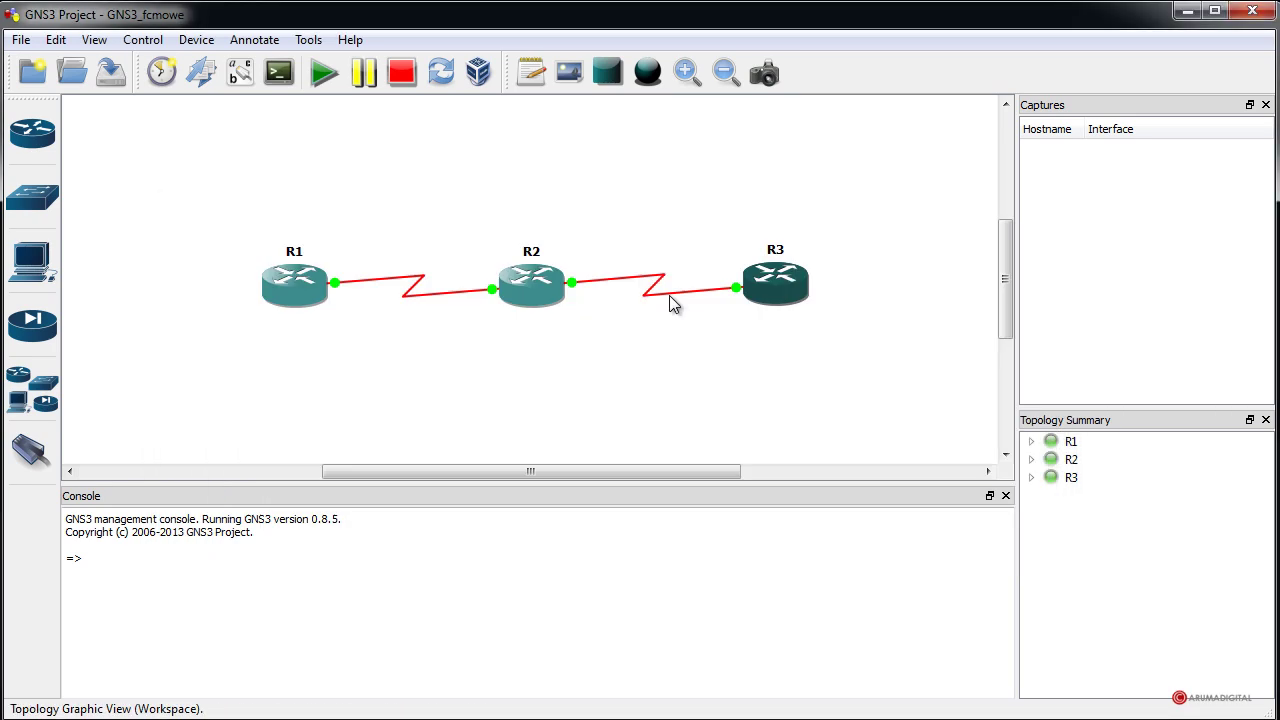
- In R2's console, set the hostname to FR and enable frame-relay switching in global configuration mode
{"action": "double_click", "coordinate": [546, 290]}
{"action": "left_click_drag", "start_coordinate": [454, 244], "coordinate": [810, 197]}
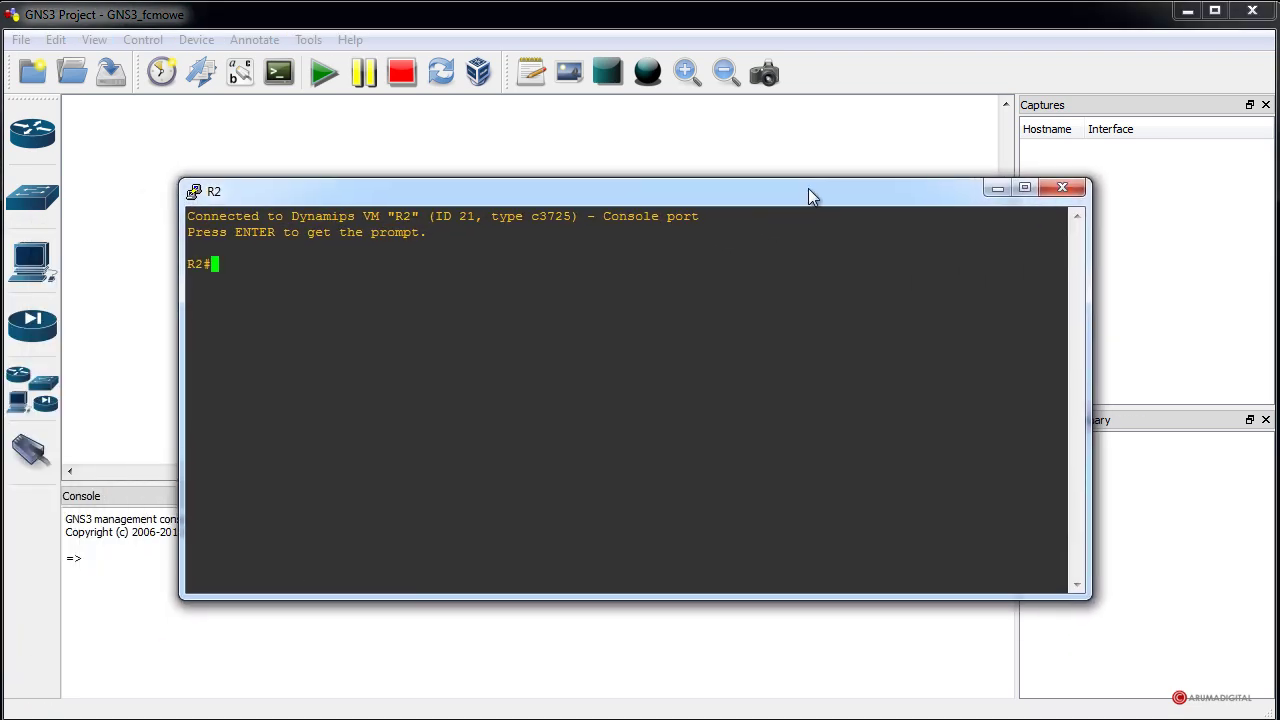
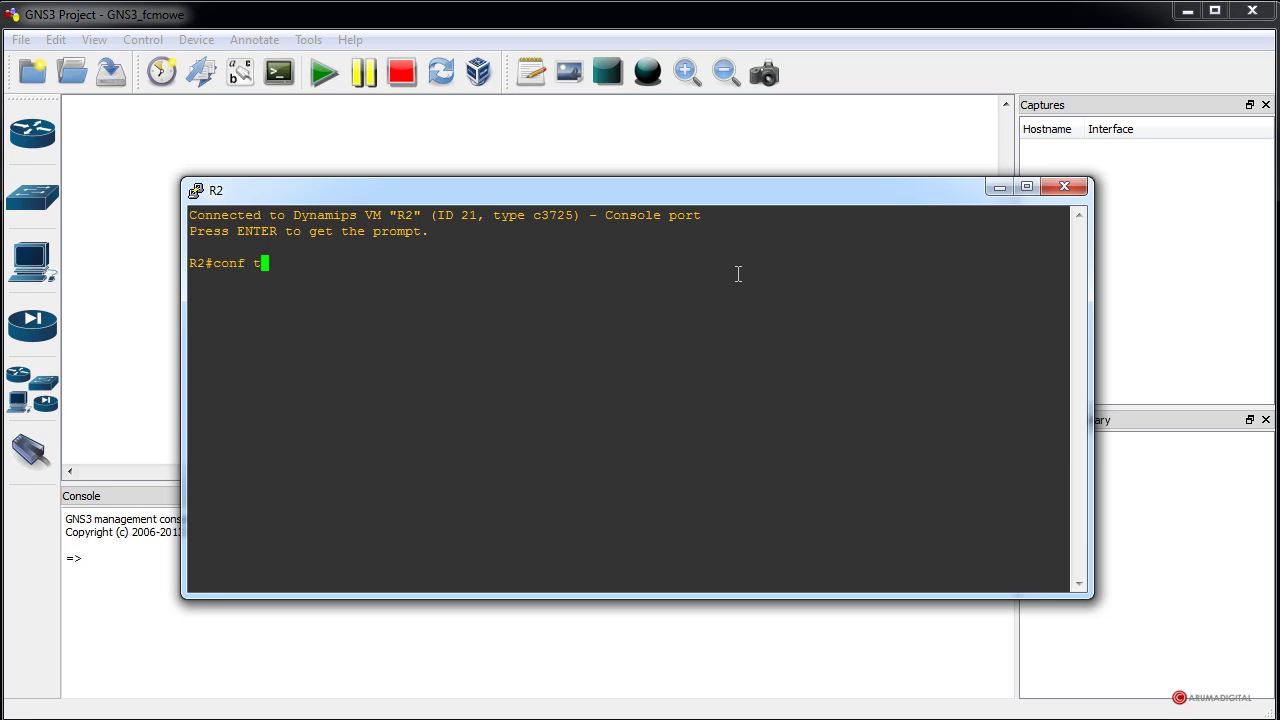
{"action": "key", "text": "Return"}
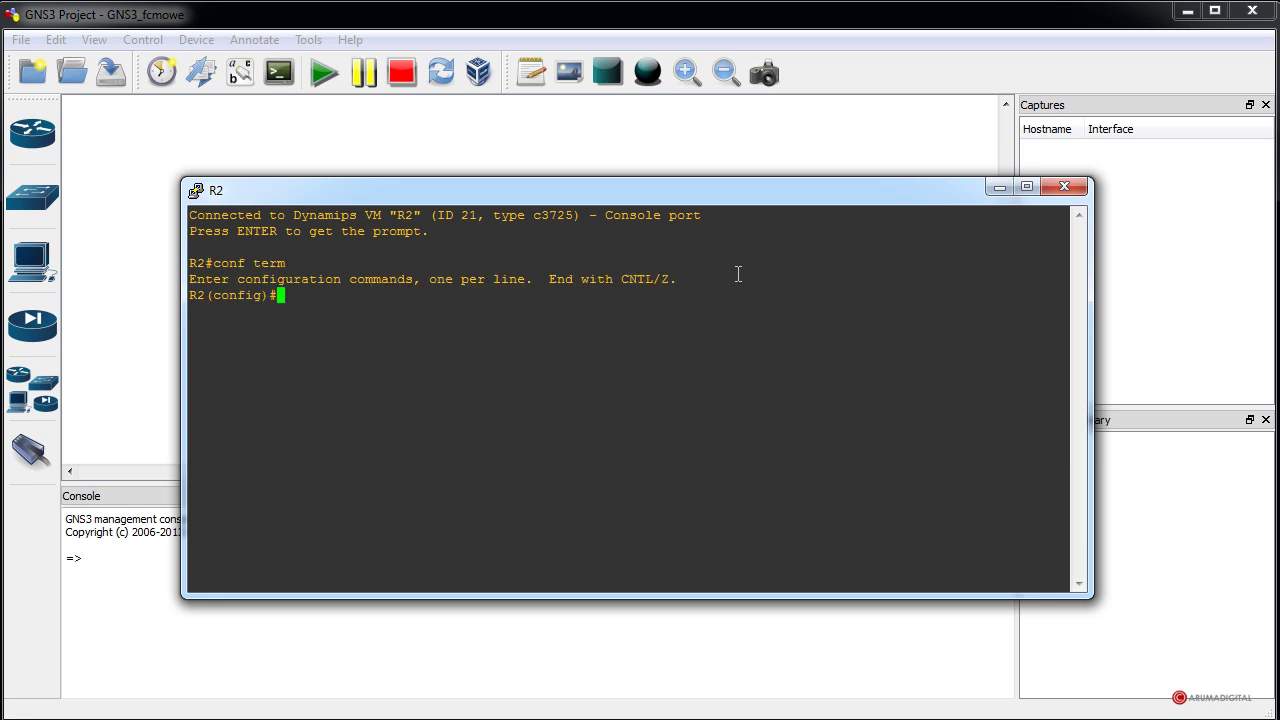
{"action": "type", "text": "hostname FR"}
{"action": "key", "text": "Return"}
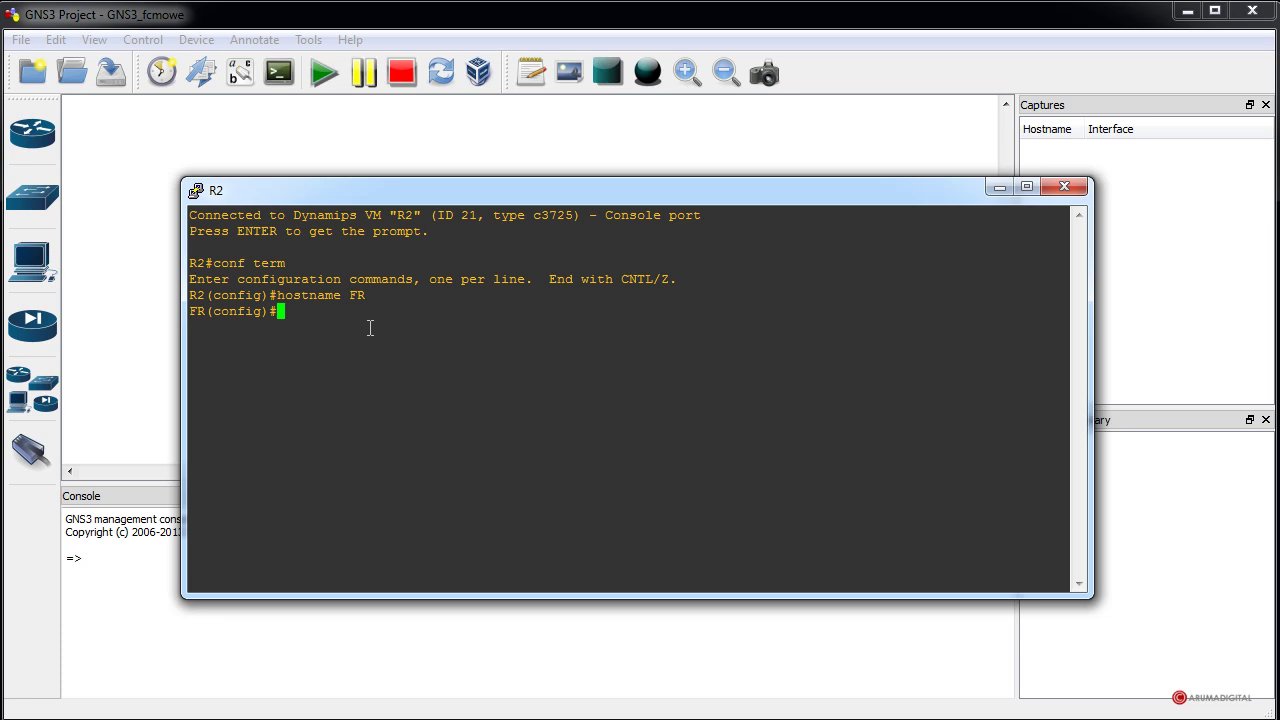
{"action": "type", "text": "frame-relay switching"}
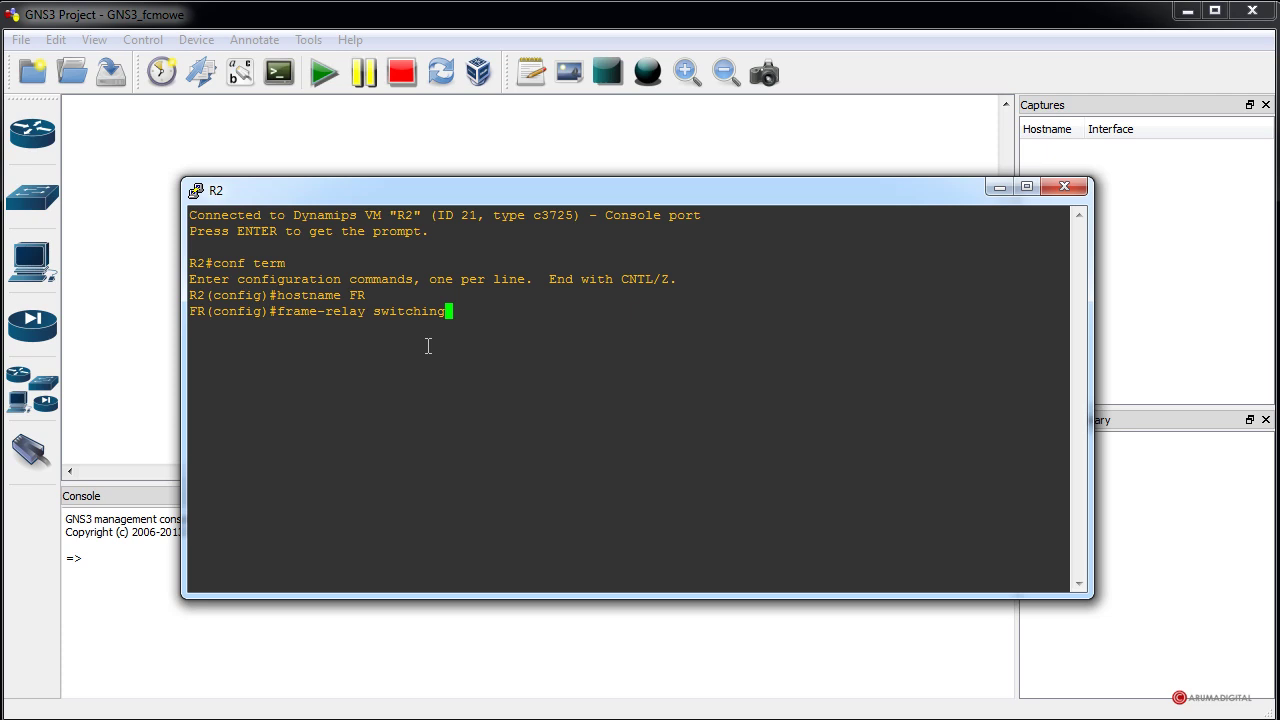
{"action": "key", "text": "Return"}
- On interface ser0/0 of the FR router, set frame-relay encapsulation and the ansi LMI type
{"action": "type", "text": "int ser"}
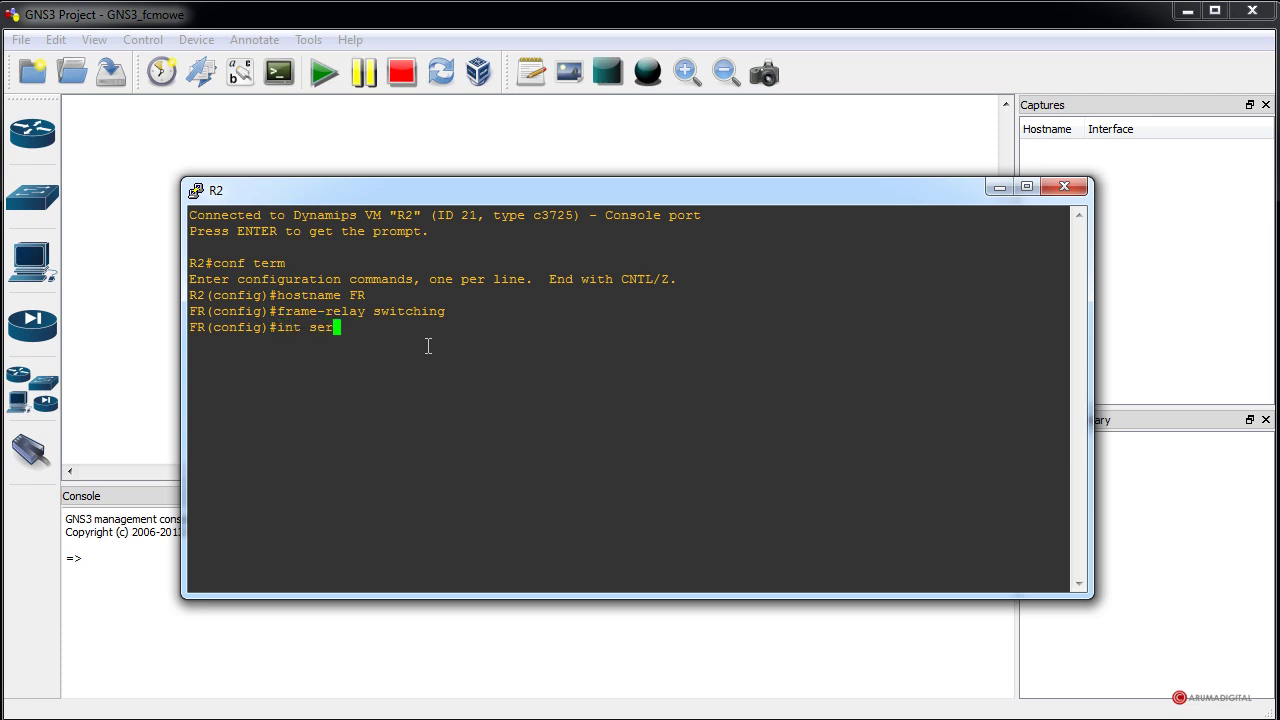
{"action": "type", "text": "0/0"}
{"action": "key", "text": "Return"}
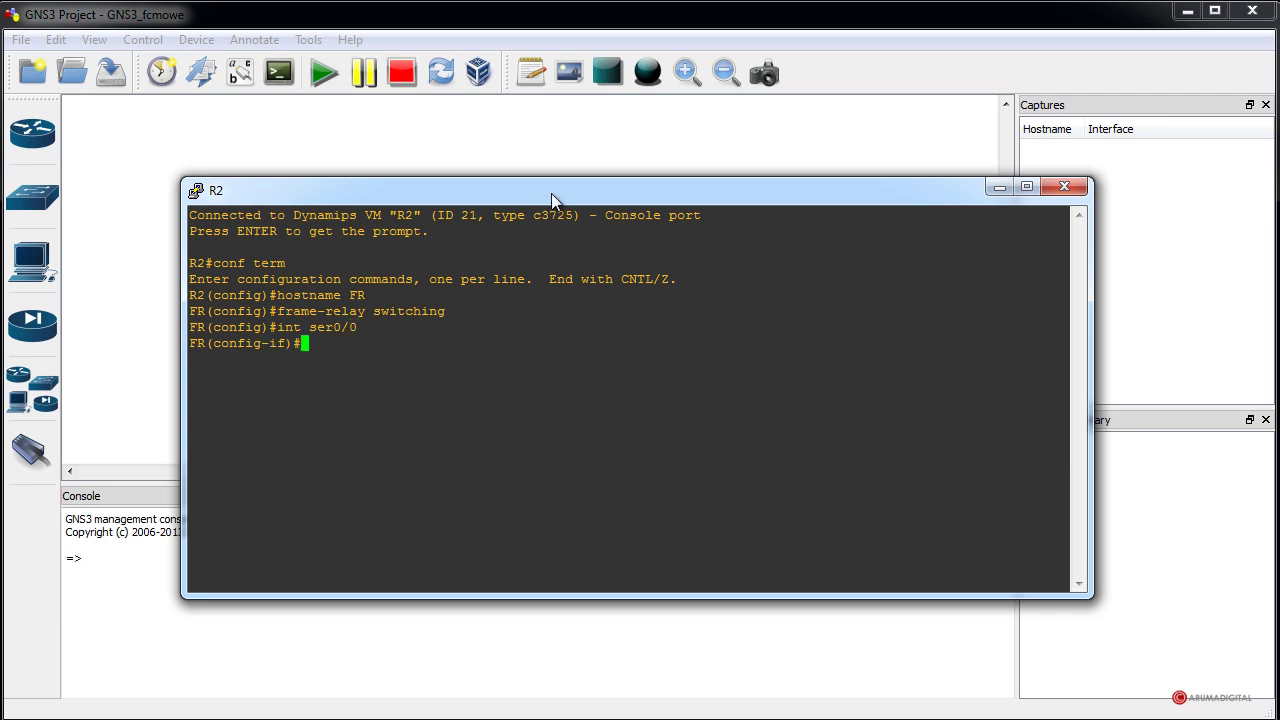
{"action": "left_click_drag", "start_coordinate": [551, 193], "coordinate": [502, 241]}
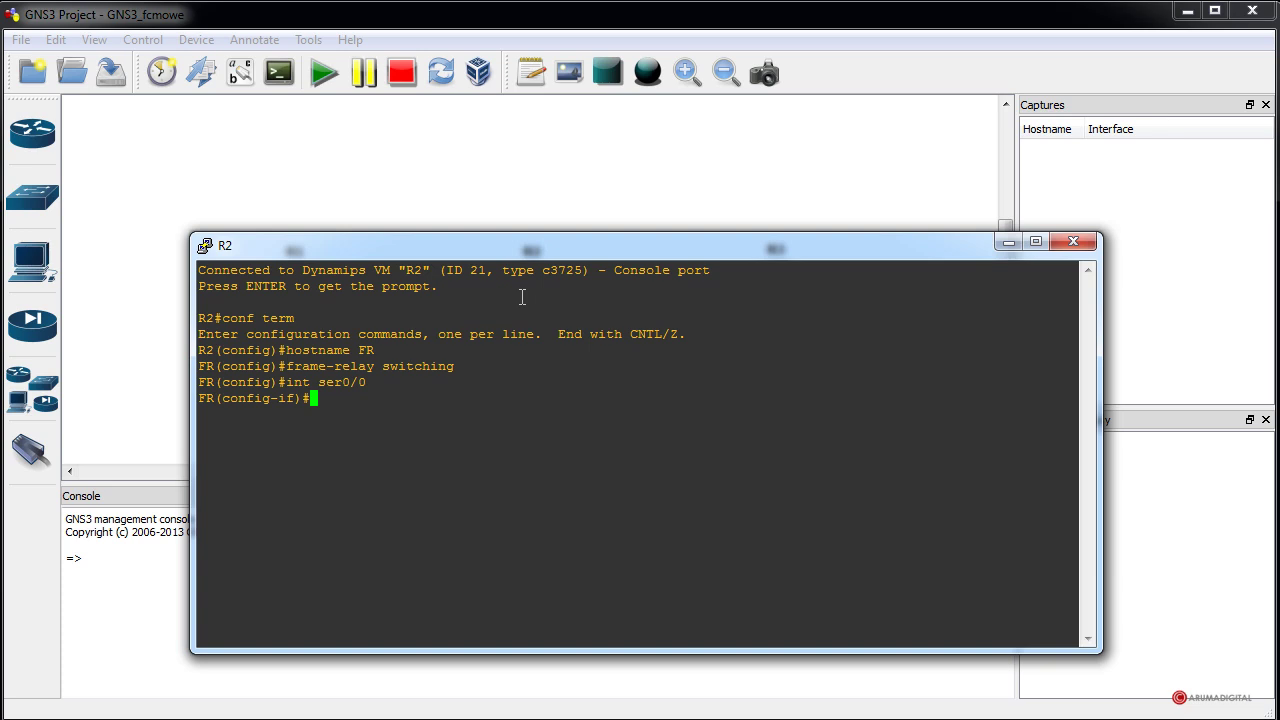
{"action": "type", "text": "encapsulation fra"}
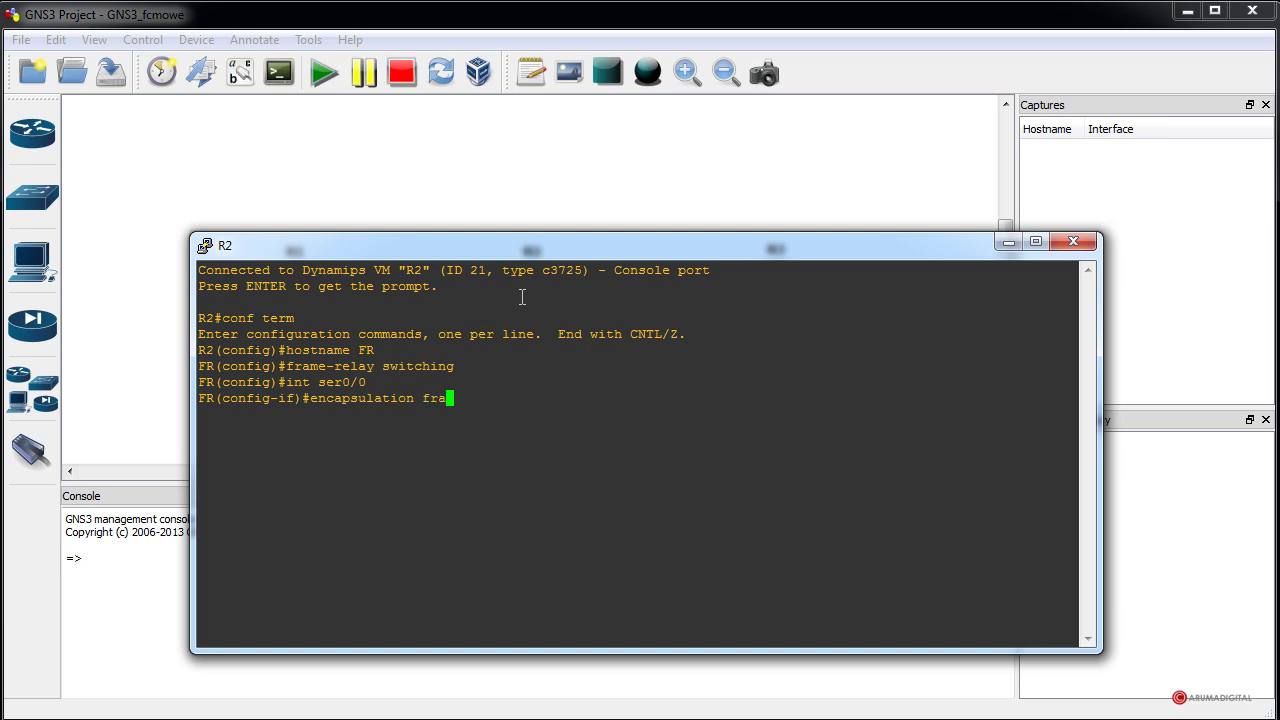
{"action": "type", "text": "me-relay"}
{"action": "key", "text": "Return"}
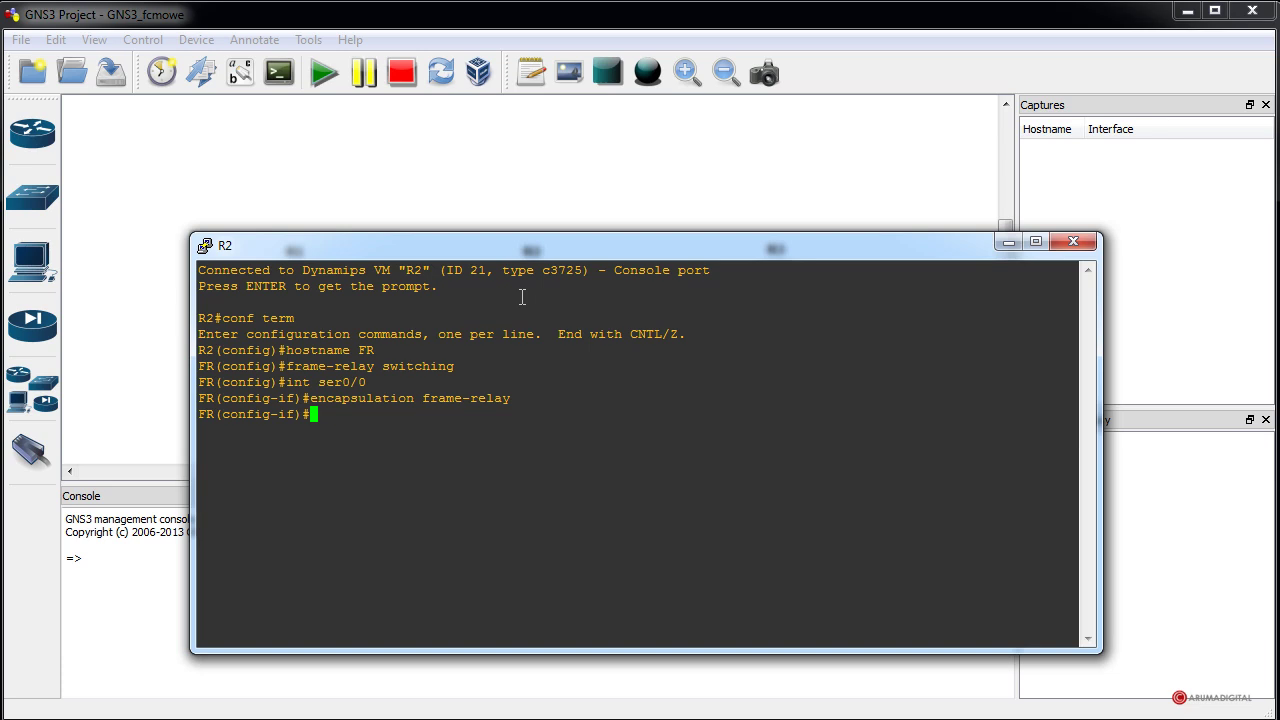
{"action": "type", "text": "frame-relay lmi-type"}
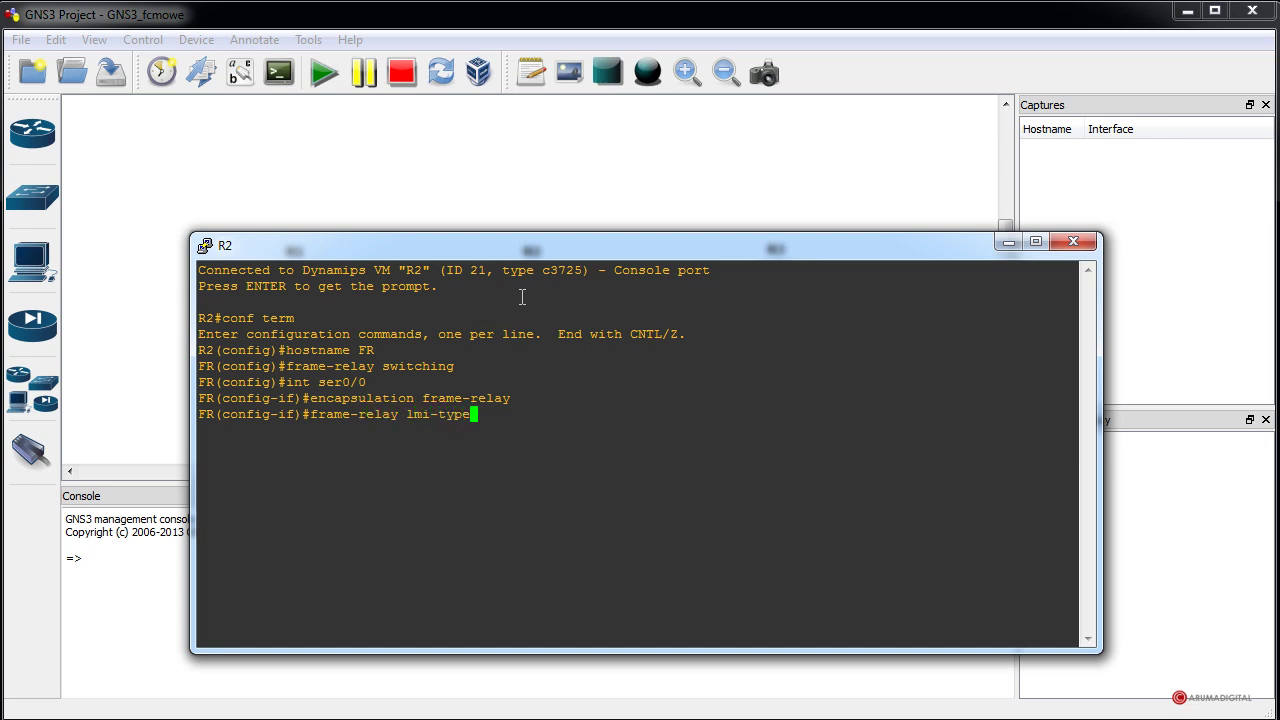
{"action": "type", "text": " ansi"}
{"action": "key", "text": "Return"}
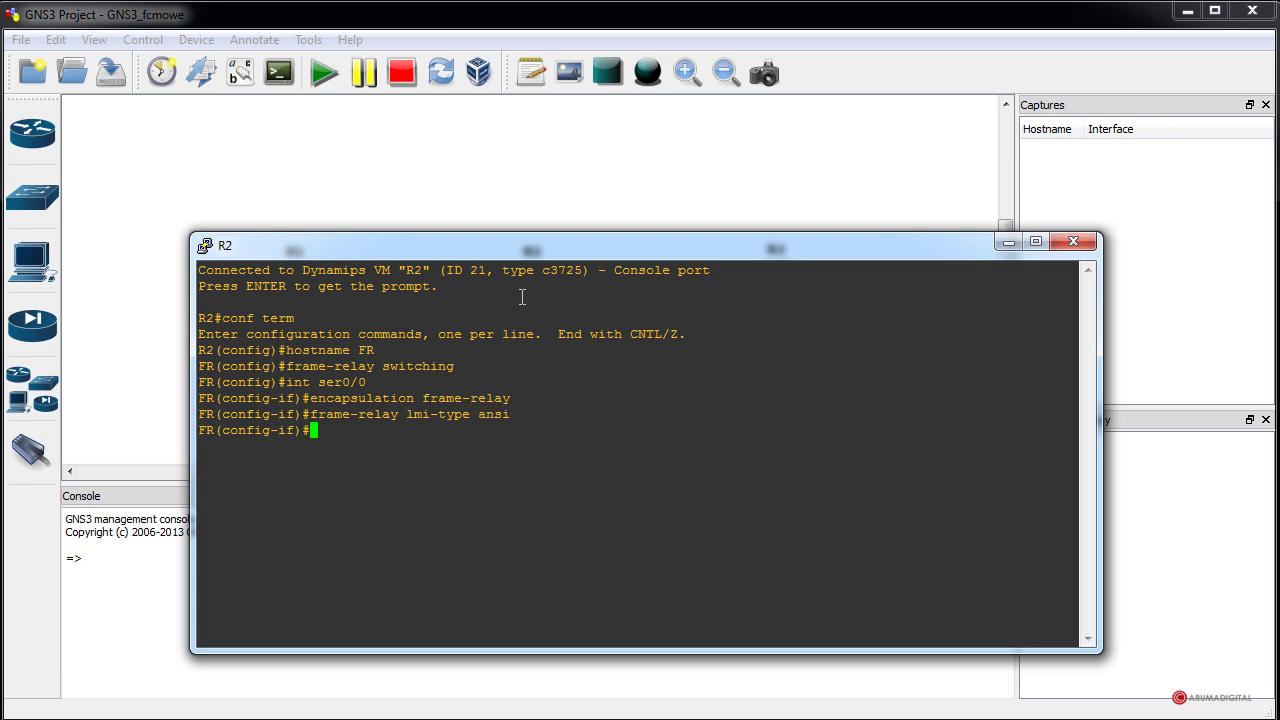
- Set the FR router's ser0/0 frame-relay interface type to dce and its clock rate to 64000
{"action": "type", "text": "frame-relay intf-type dce"}
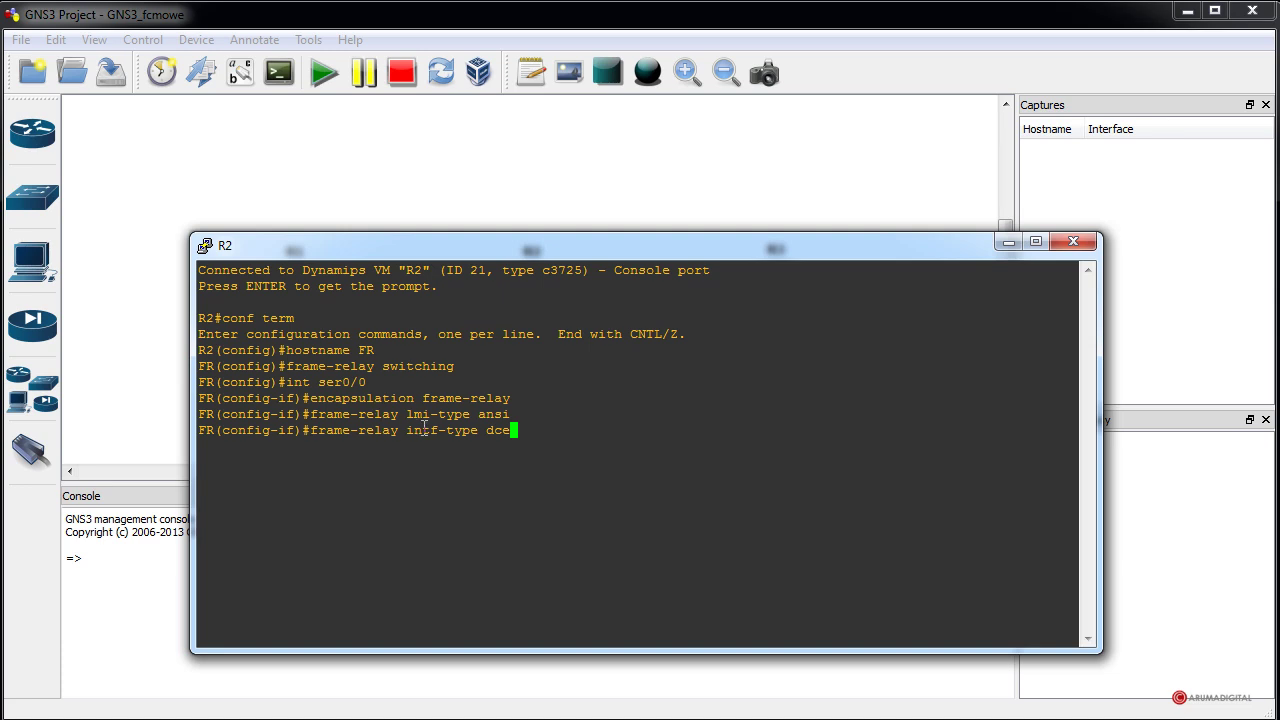
{"action": "left_click_drag", "start_coordinate": [400, 434], "coordinate": [428, 436]}
{"action": "left_click", "coordinate": [460, 434]}
{"action": "key", "text": "Return"}
{"action": "type", "text": "clock"}
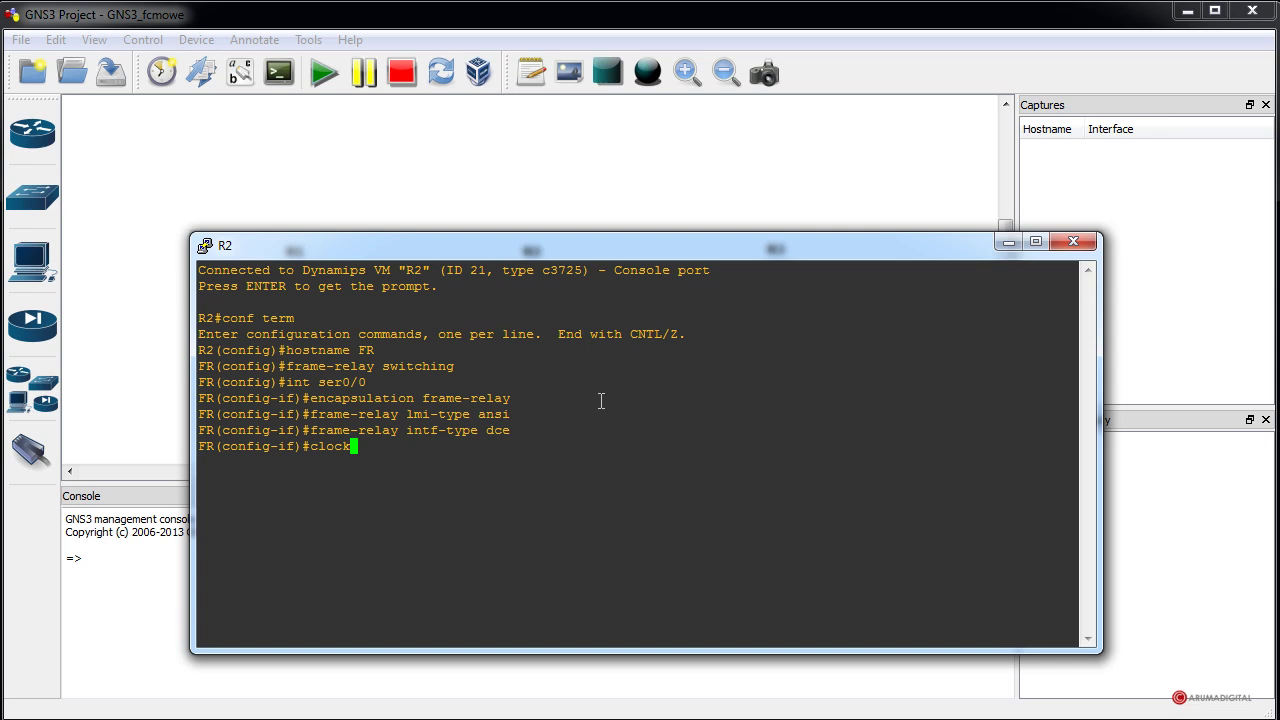
{"action": "type", "text": " rate 64000"}
{"action": "key", "text": "Return"}
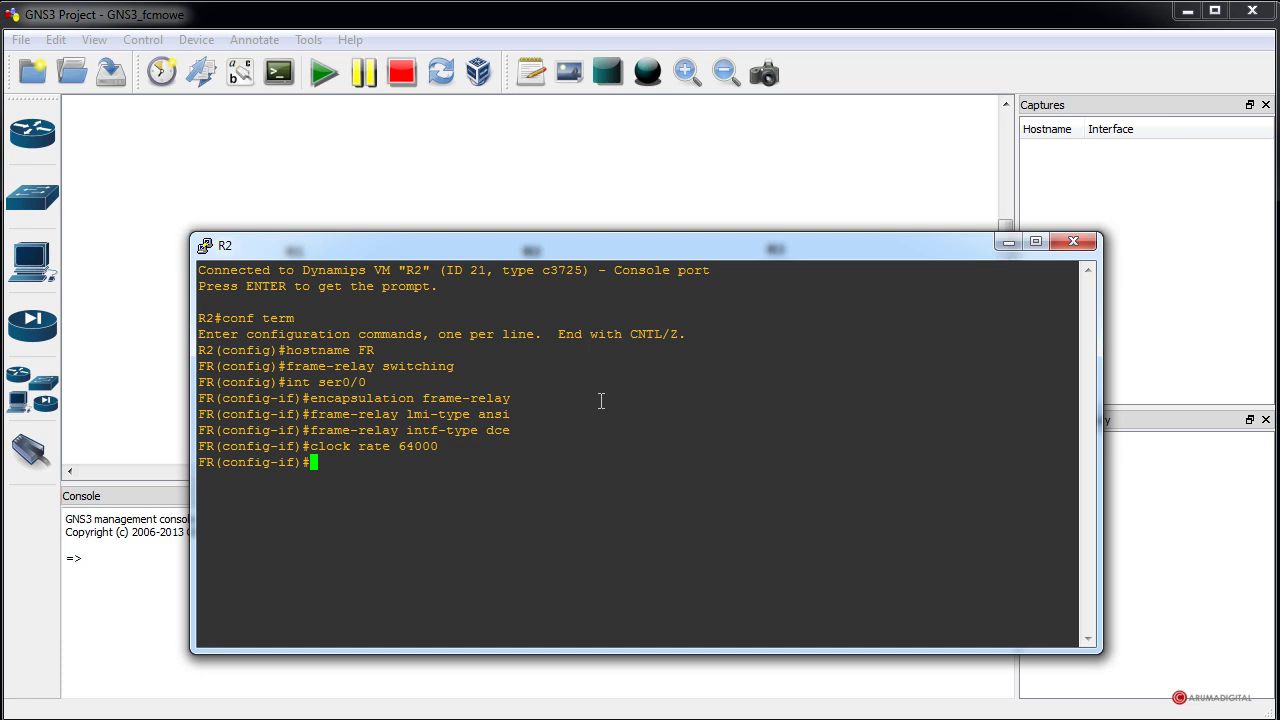
- On ser0/0, route DLCI 102 to interface ser0/1 with DLCI 201 and enable the interface with no shutdown
{"action": "type", "text": "frame-relay route 102"}
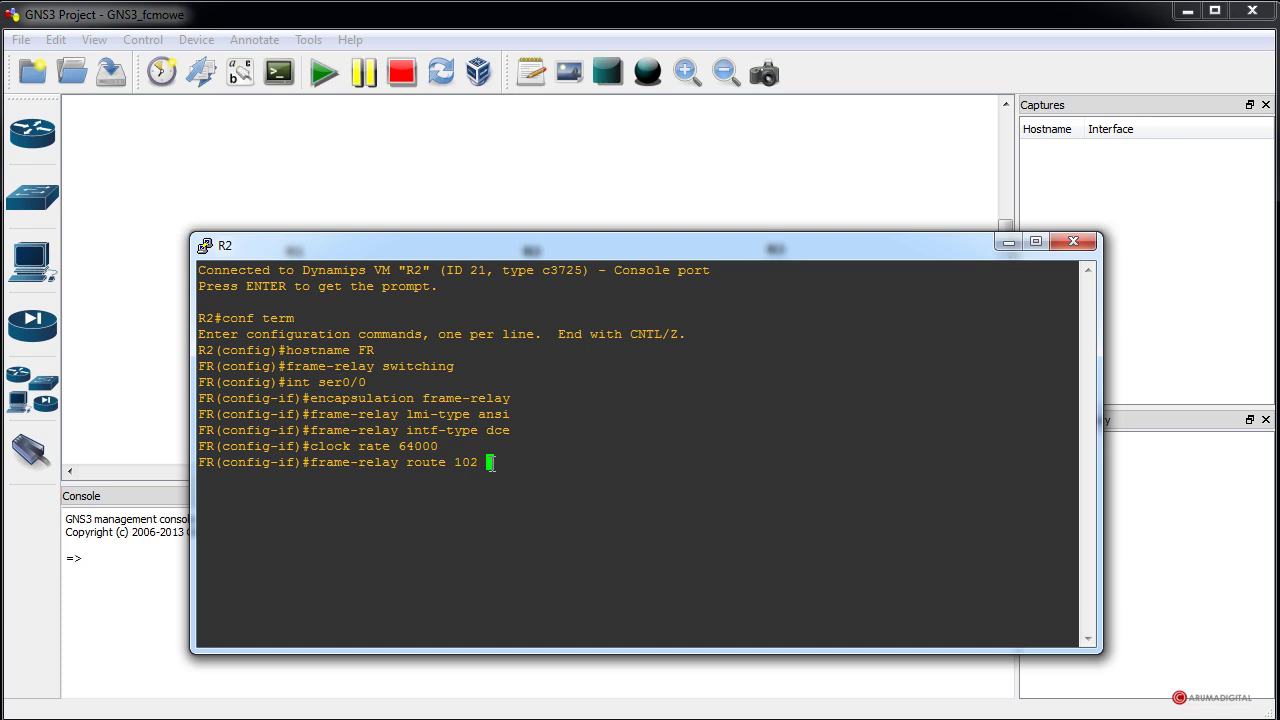
{"action": "type", "text": " int ser0/1 201"}
{"action": "left_click_drag", "start_coordinate": [664, 260], "coordinate": [641, 410]}
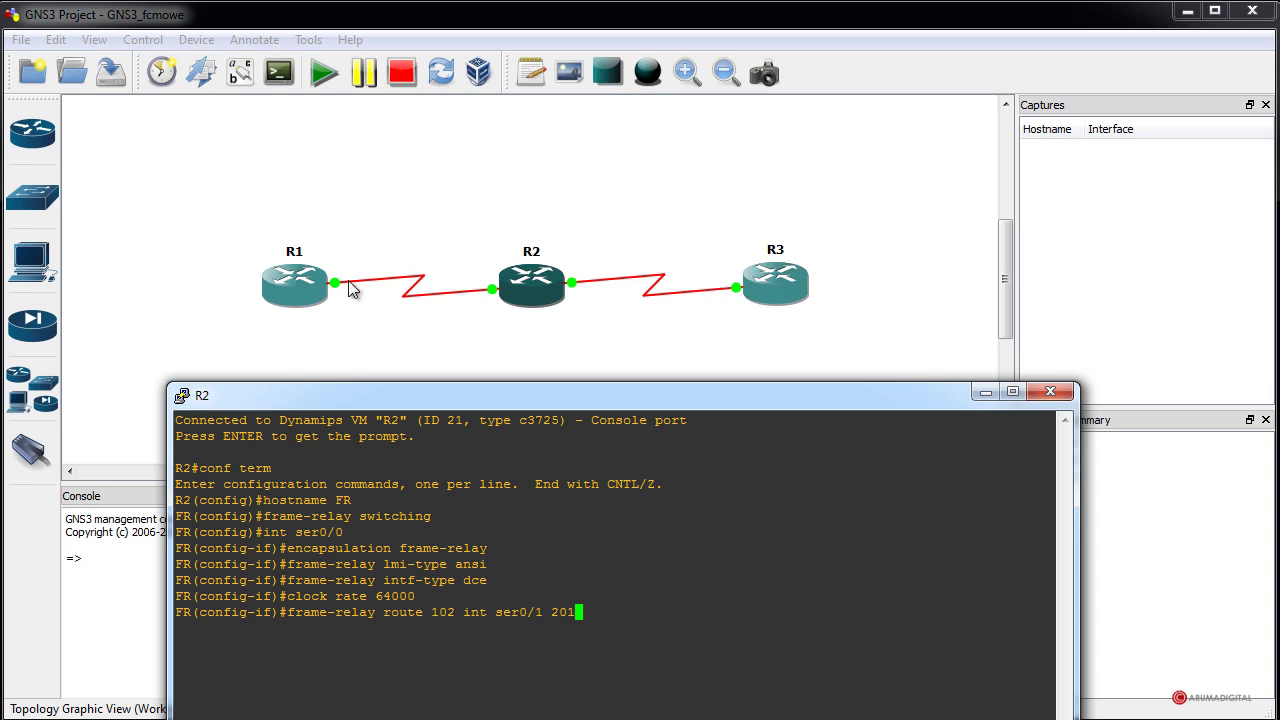
{"action": "left_click_drag", "start_coordinate": [481, 398], "coordinate": [493, 237]}
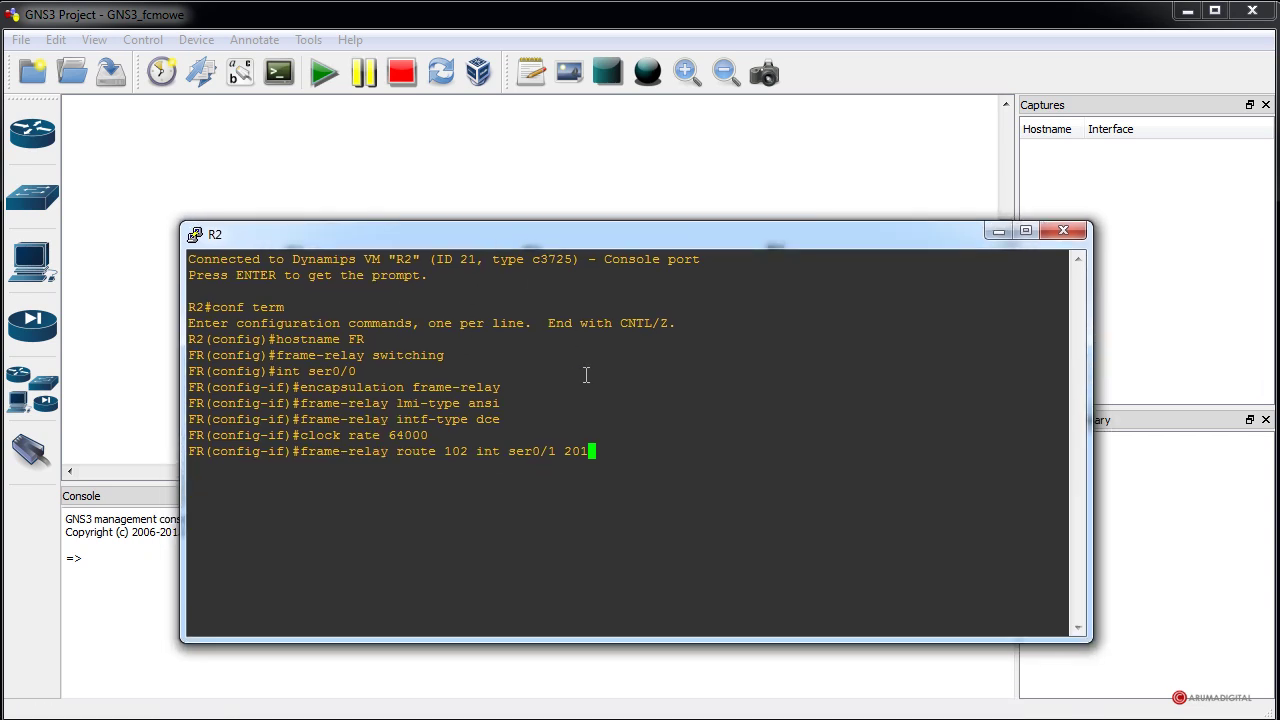
{"action": "key", "text": "Return"}
{"action": "type", "text": "no shu"}
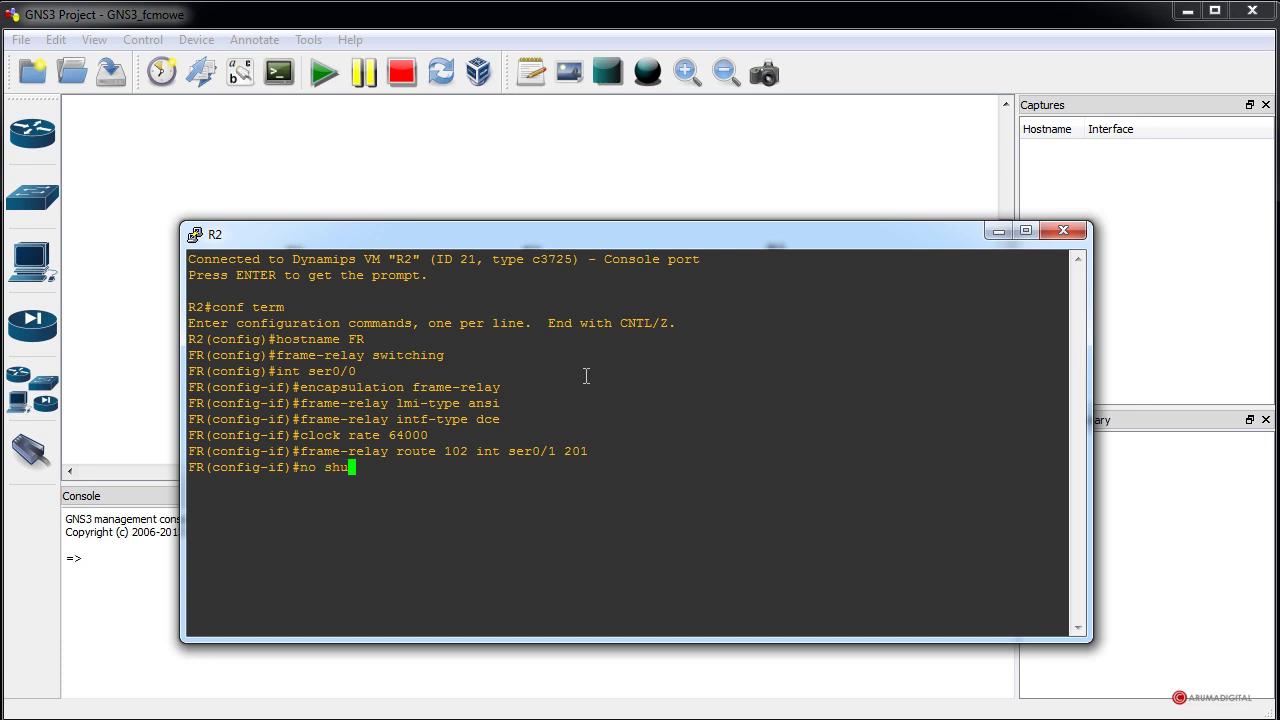
{"action": "type", "text": "tdown"}
{"action": "key", "text": "Return"}
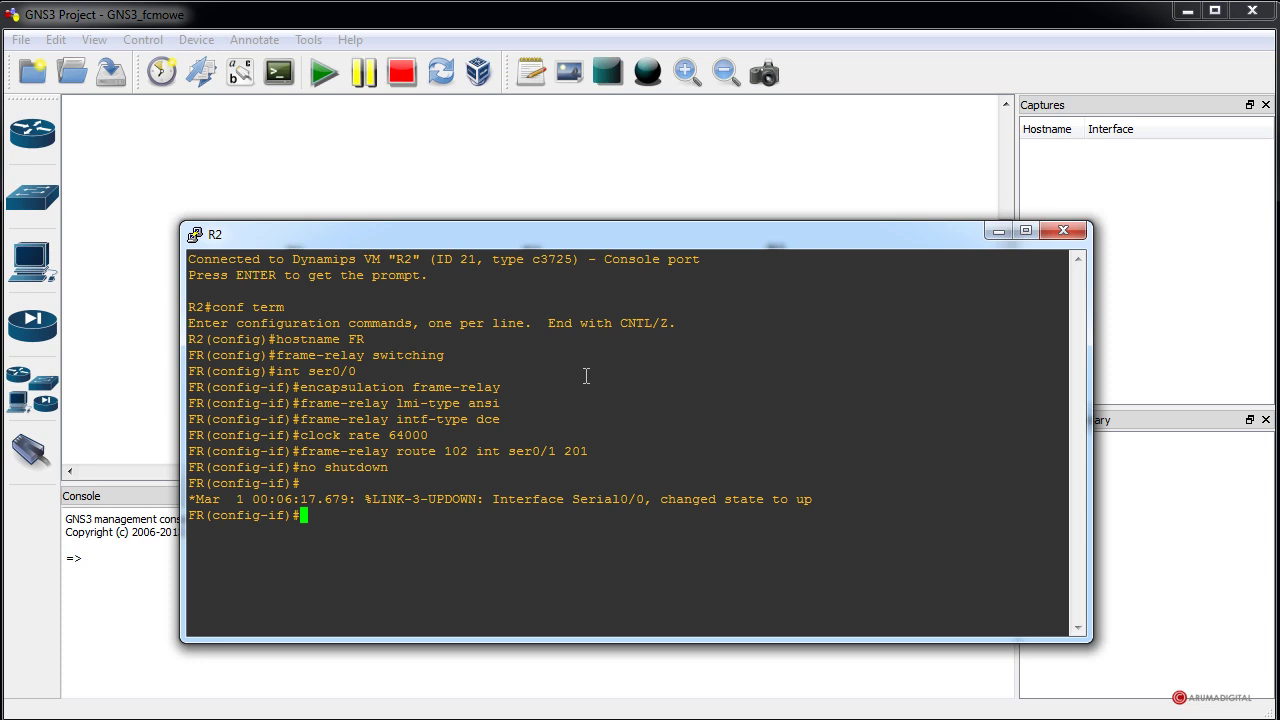
- On interface ser0/1 of the FR router, set frame-relay encapsulation and the ansi LMI type
{"action": "type", "text": "int ser0/1"}
{"action": "key", "text": "Return"}
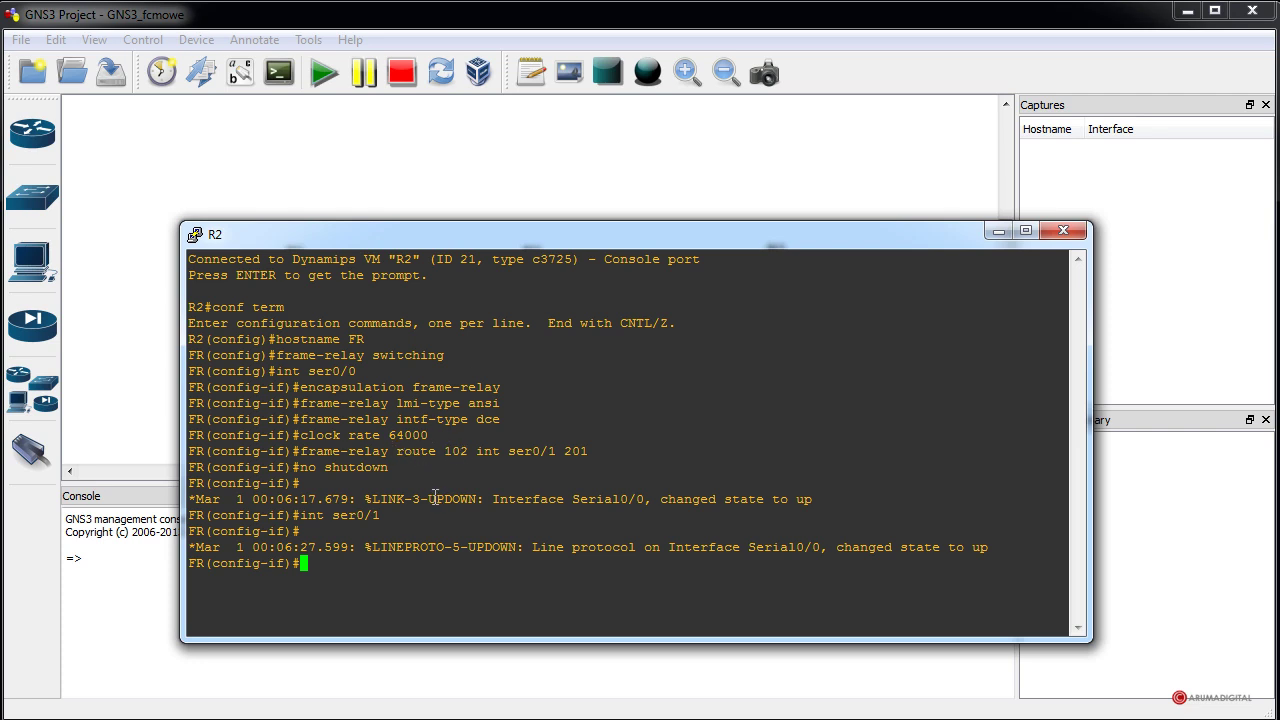
{"action": "type", "text": "encapsulatio frame-"}
{"action": "type", "text": "relay"}
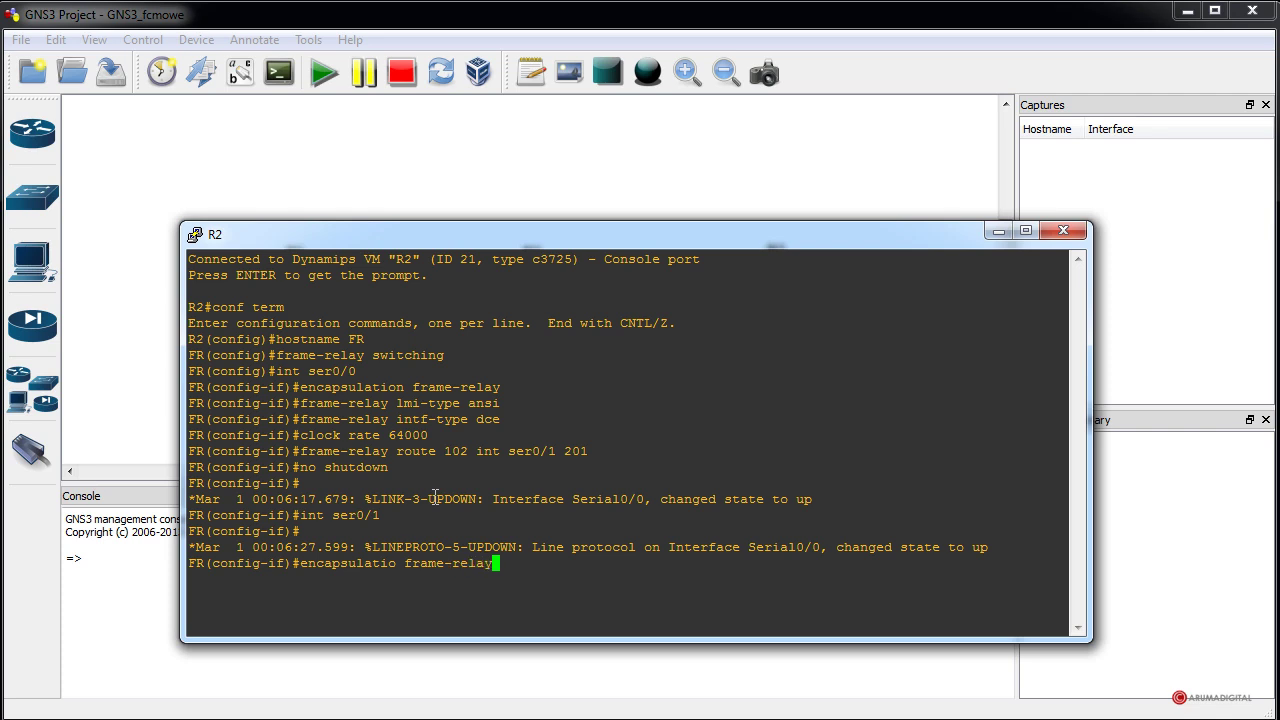
{"action": "key", "text": "Return"}
{"action": "type", "text": "frame"}
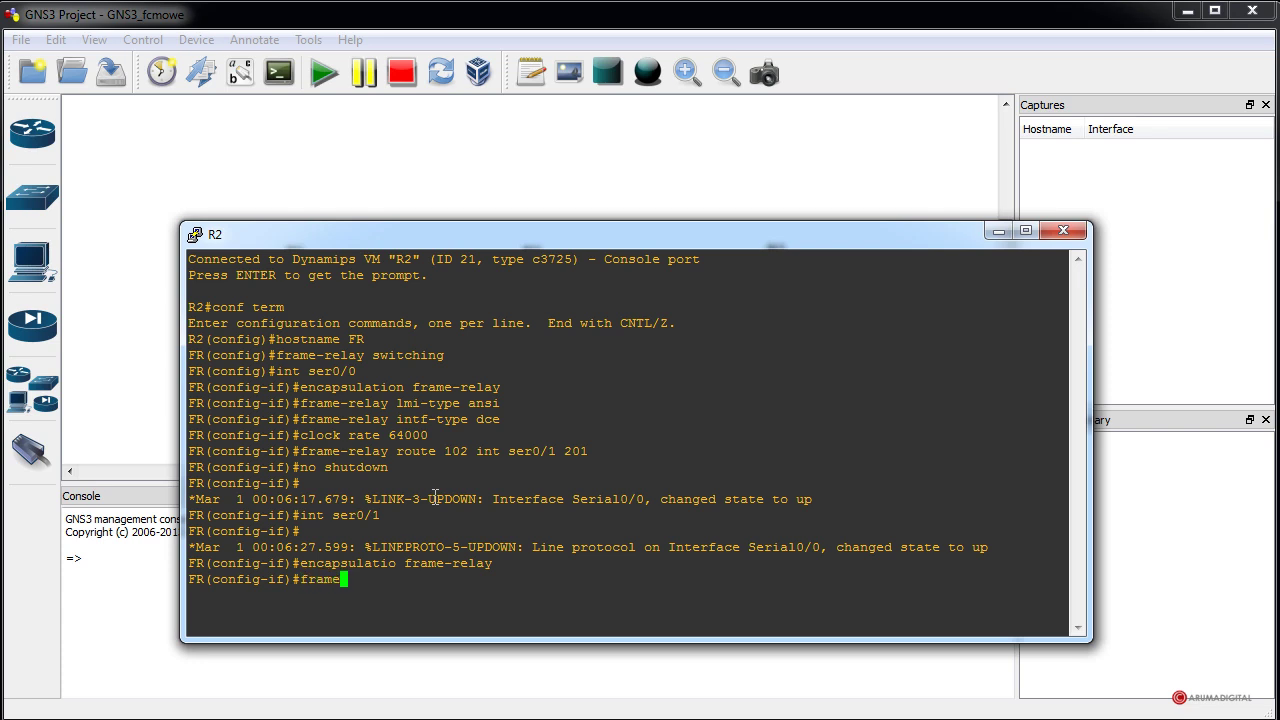
{"action": "type", "text": "-relay lmi-type ansi"}
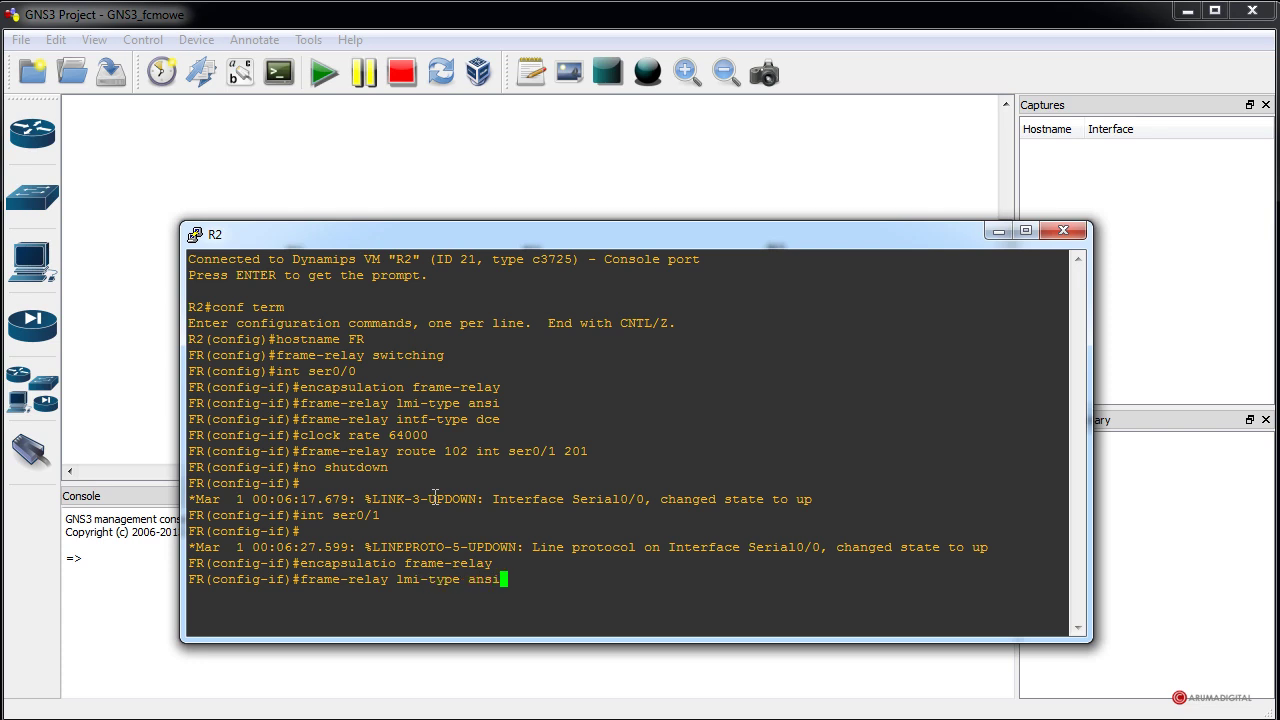
{"action": "key", "text": "Return"}
- Set ser0/1's frame-relay interface type to dce and its clock rate to 64000
{"action": "type", "text": "fra"}
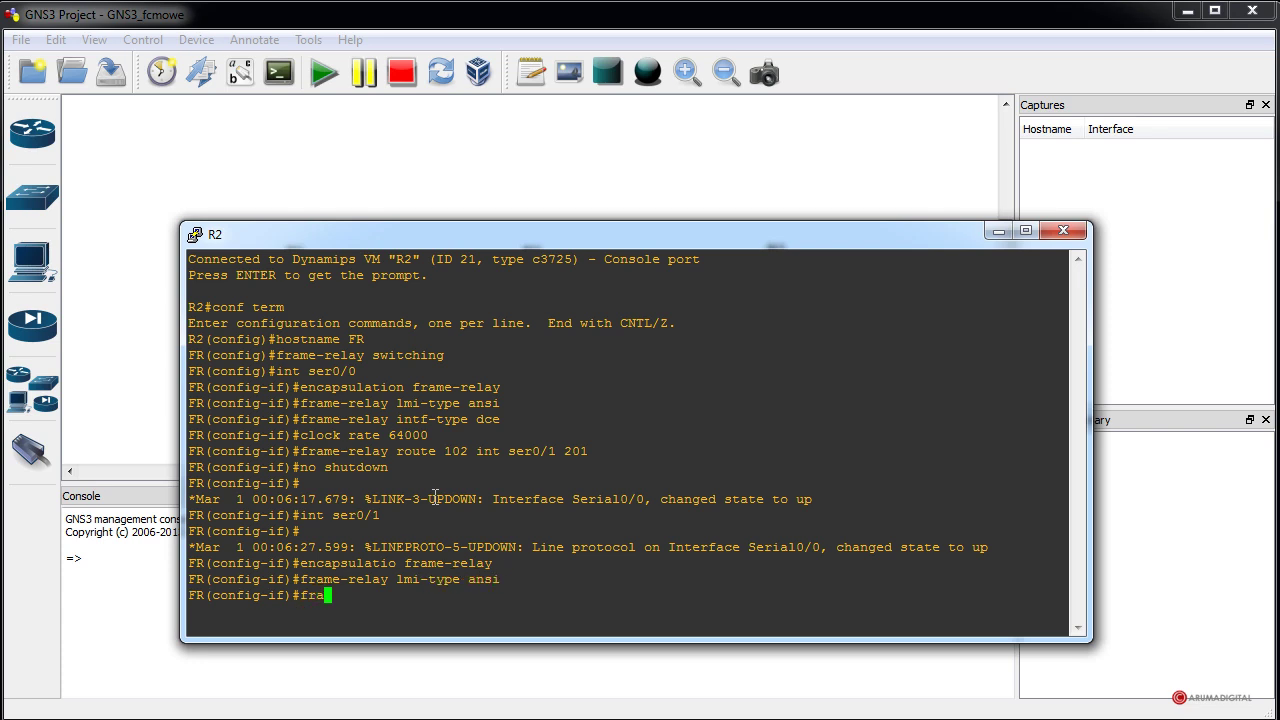
{"action": "type", "text": "me-relay intf-type dce"}
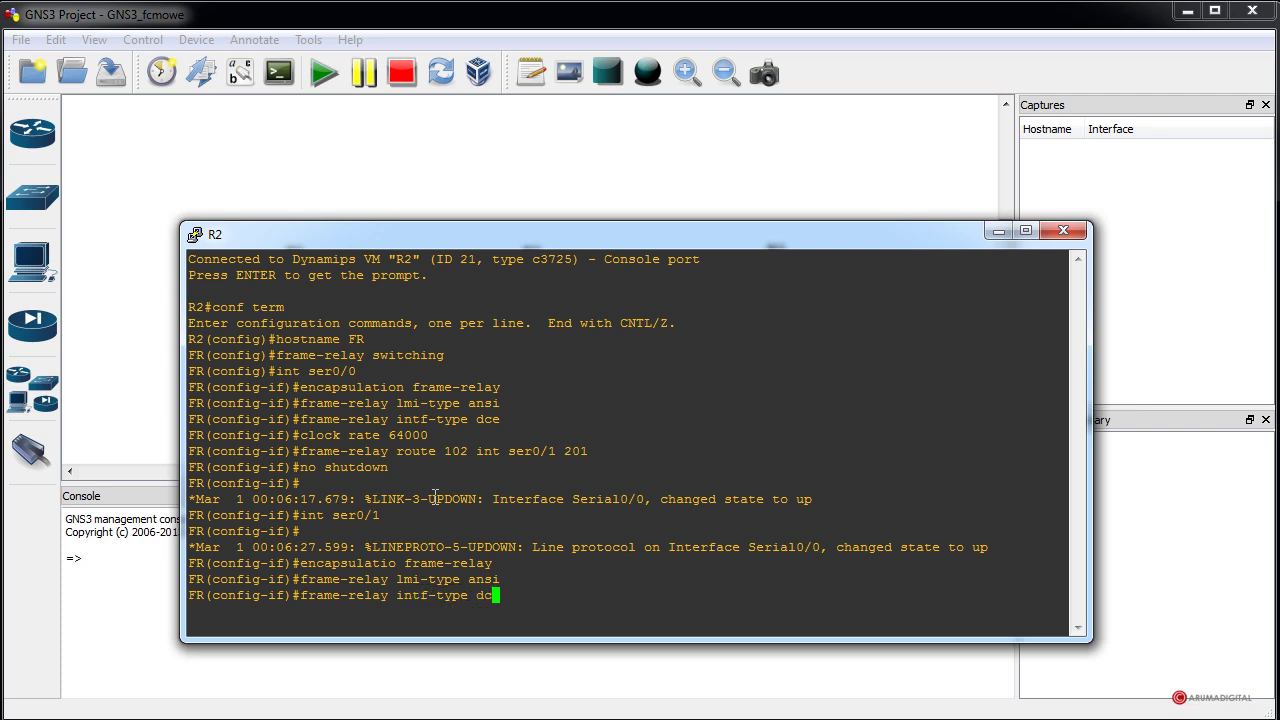
{"action": "key", "text": "Return"}
{"action": "type", "text": "c"}
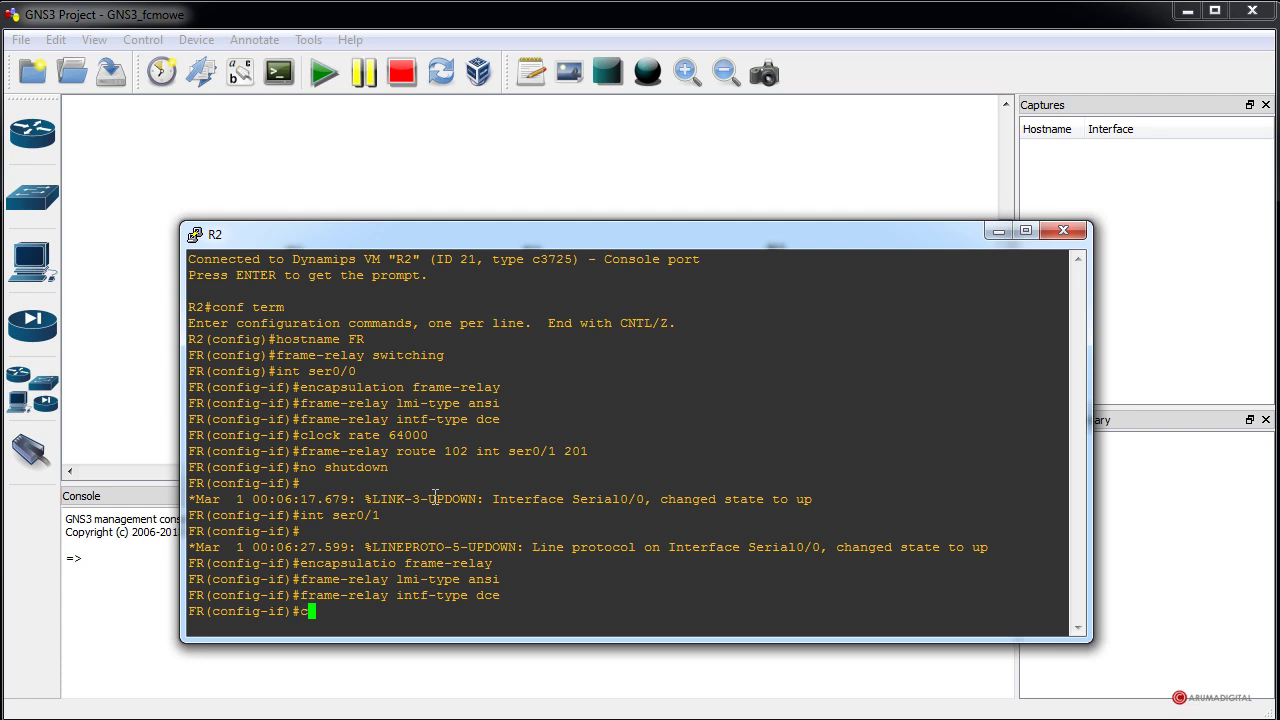
{"action": "type", "text": "lock rate 64000"}
{"action": "key", "text": "Return"}
- On ser0/1, route DLCI 201 to interface ser0/0 with DLCI 102 and enable it with no shutdown, closing the console
{"action": "type", "text": "fra"}
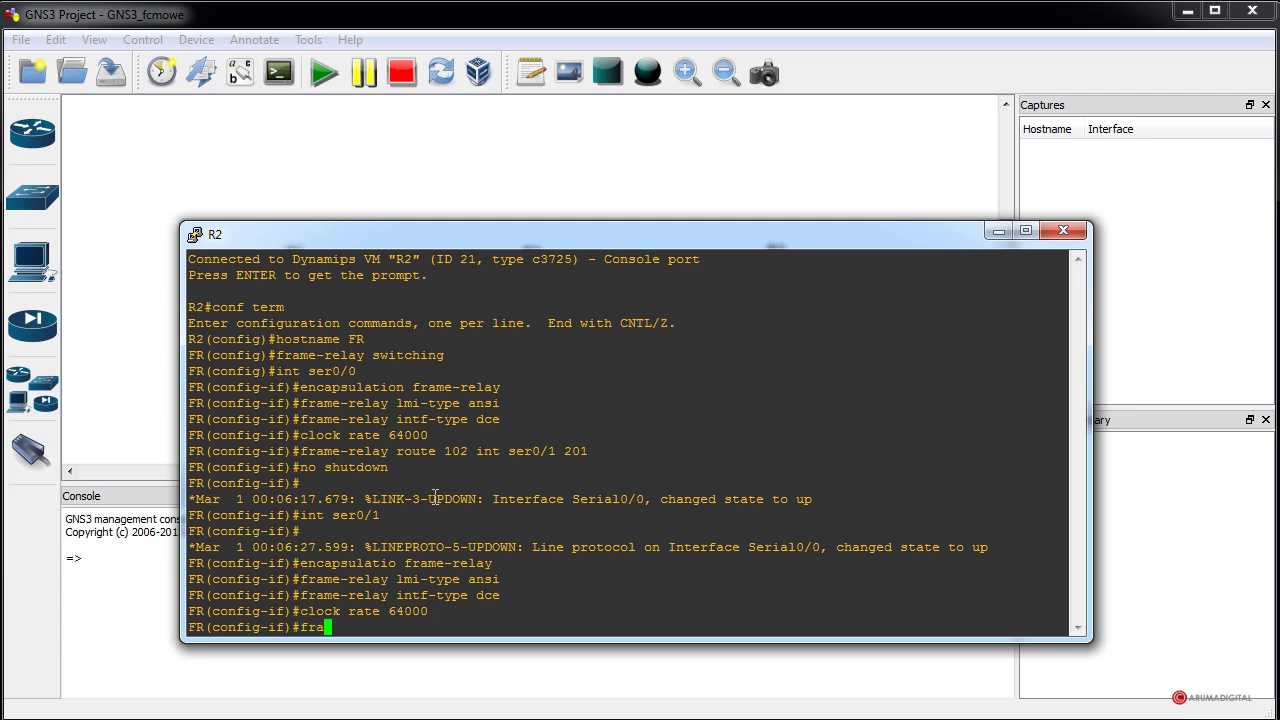
{"action": "type", "text": "me-relay i"}
{"action": "key", "text": "BackSpace"}
{"action": "type", "text": "route 201 "}
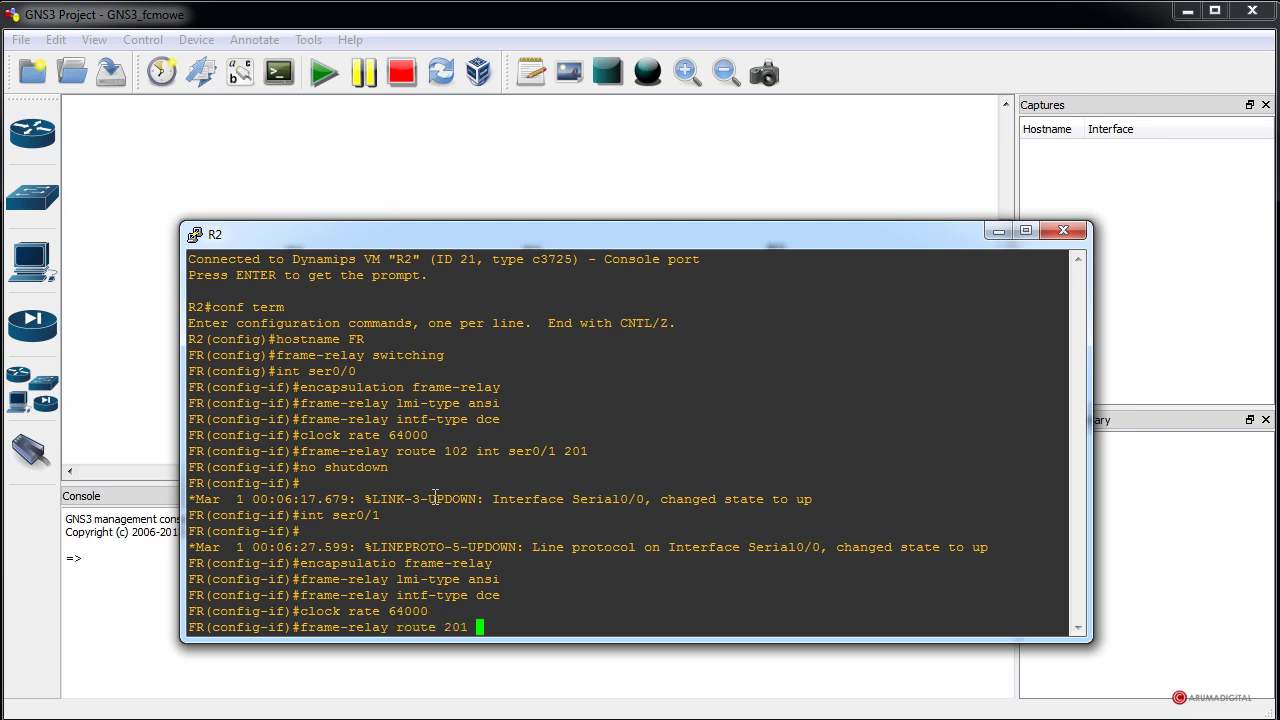
{"action": "type", "text": "interface ser0/0 102"}
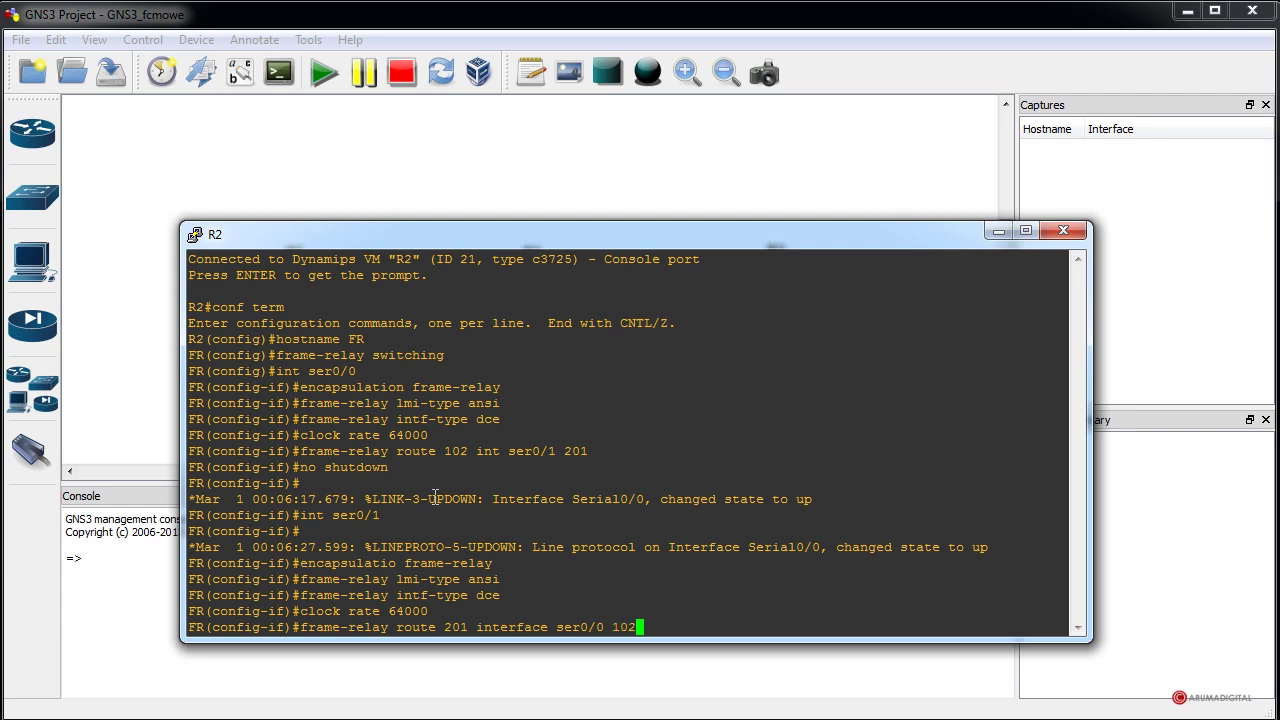
{"action": "key", "text": "Return"}
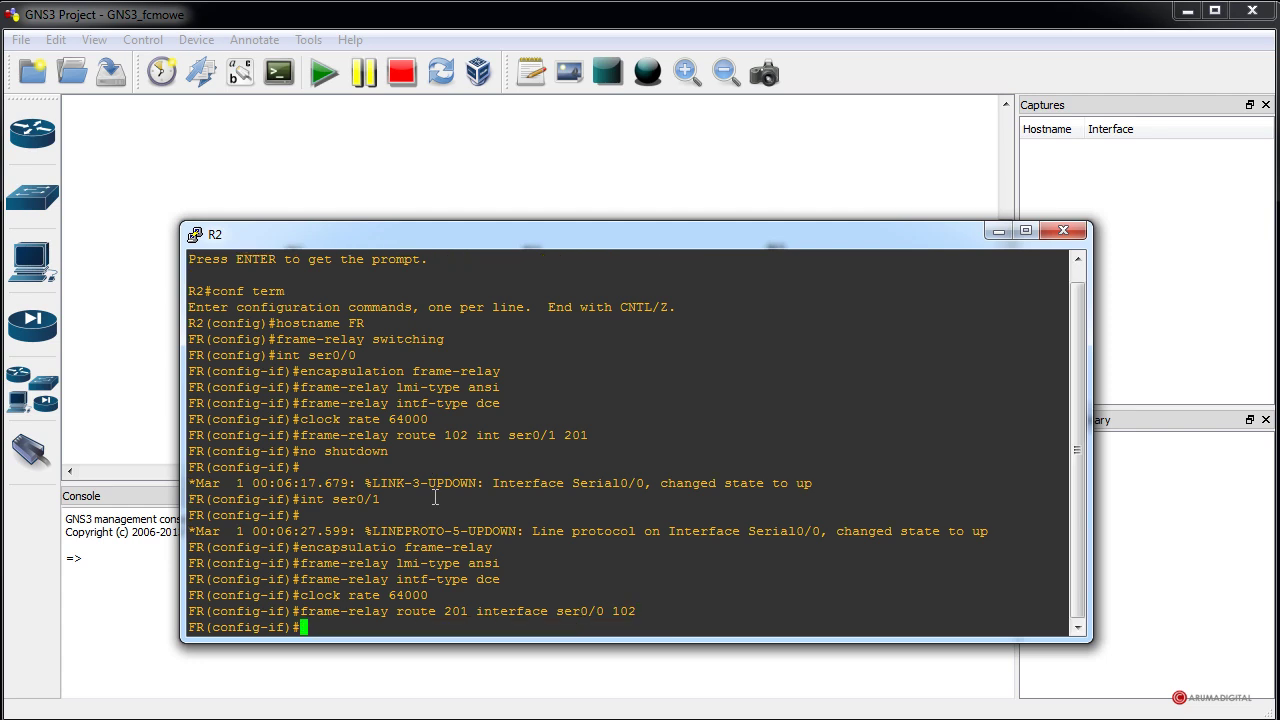
{"action": "type", "text": "no shutdown"}
{"action": "key", "text": "Return"}
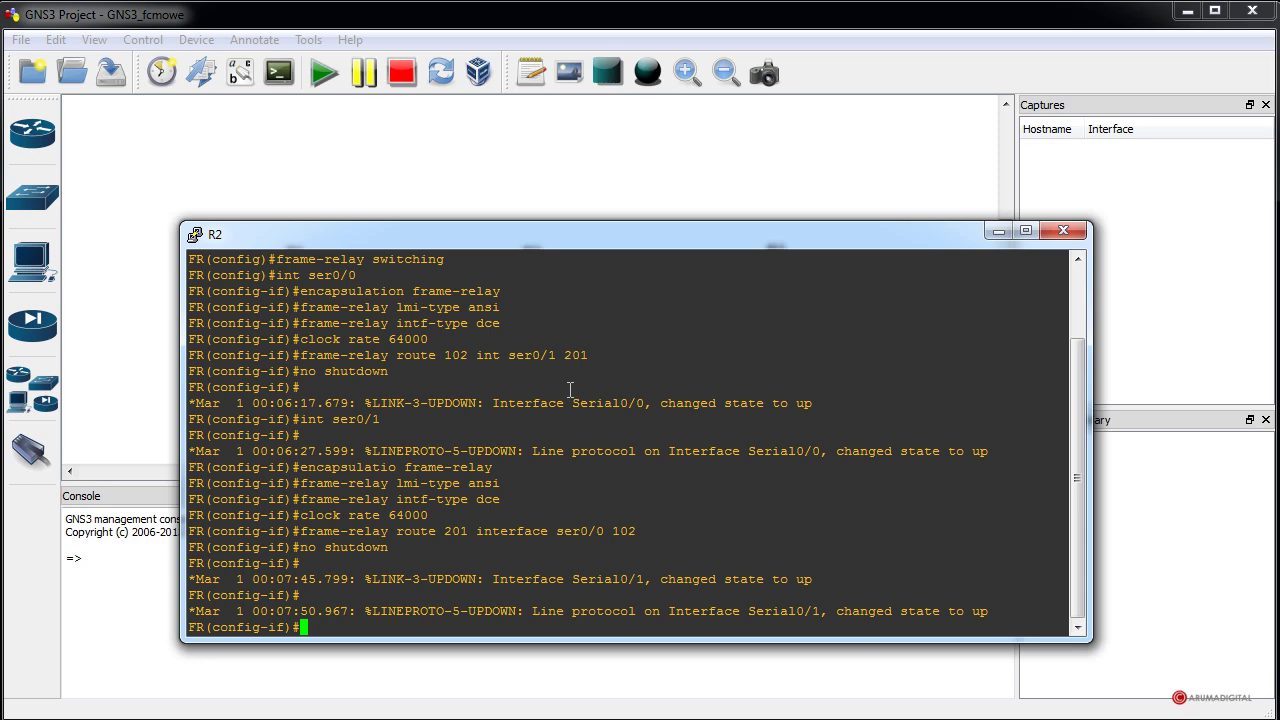
{"action": "left_click", "coordinate": [1063, 230]}
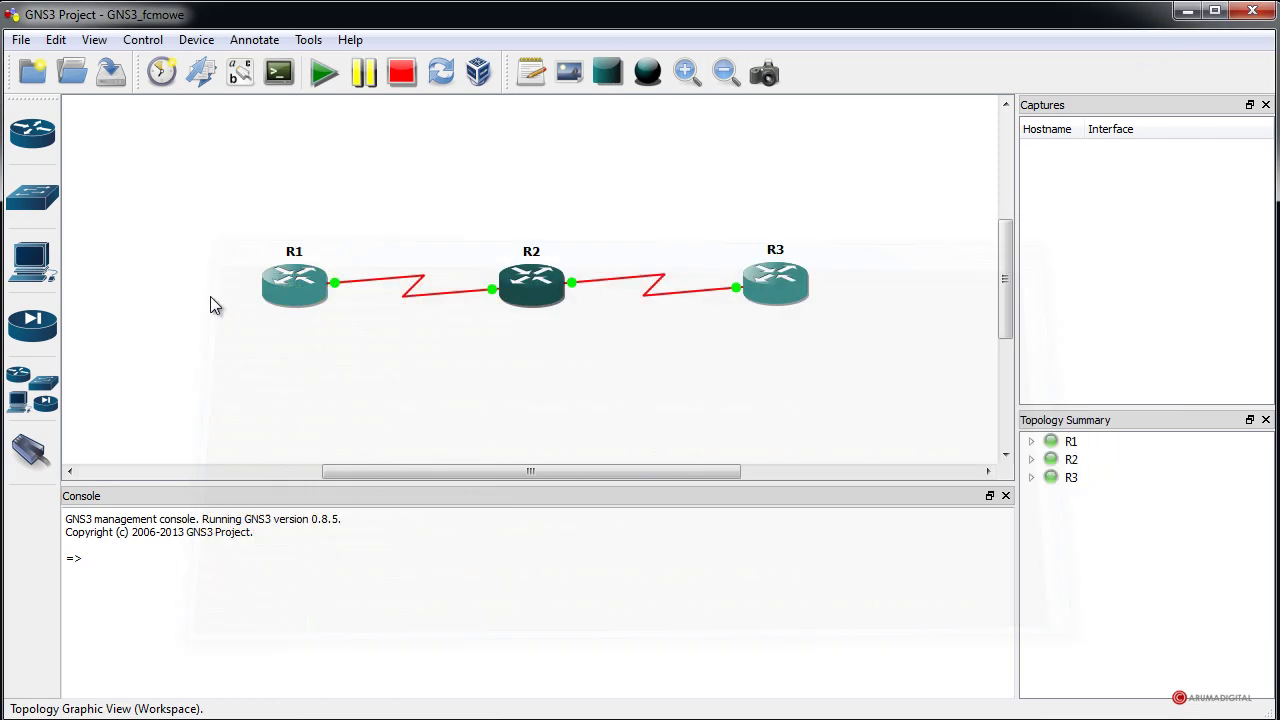
- In R1's console, leave configuration mode and ping 10.0.0.2
{"action": "double_click", "coordinate": [295, 282]}
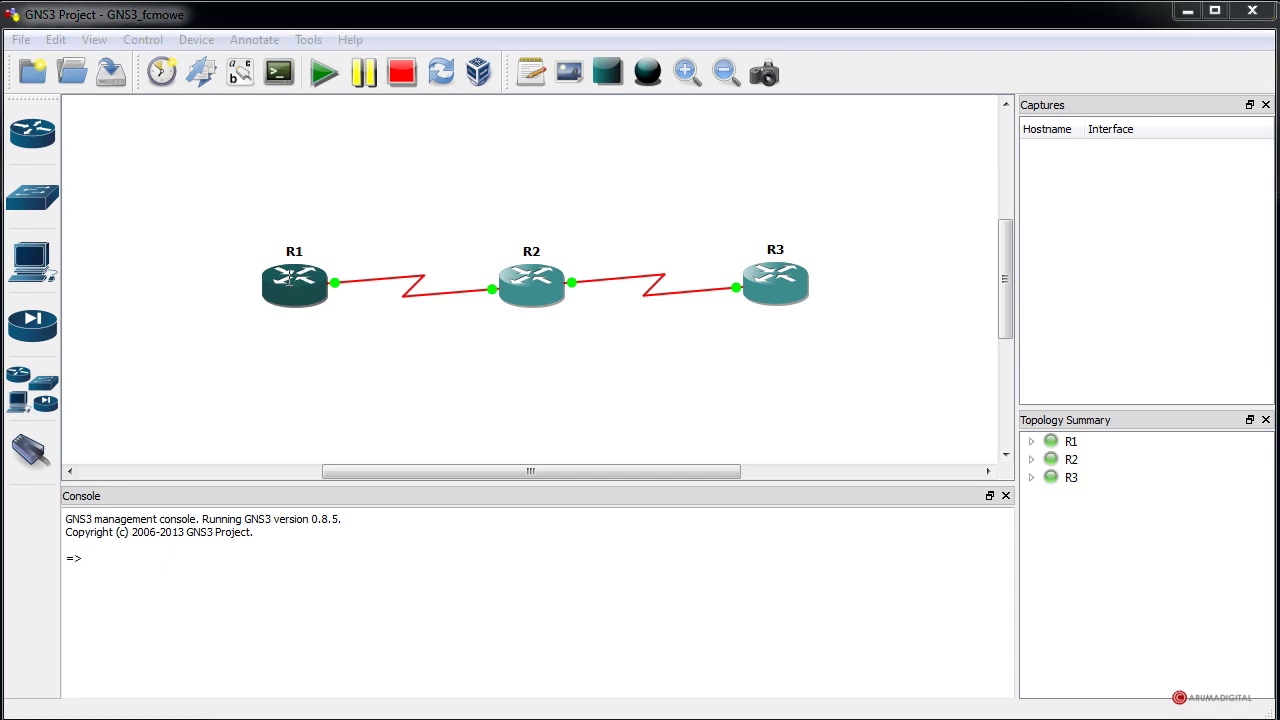
{"action": "left_click_drag", "start_coordinate": [229, 43], "coordinate": [896, 295]}
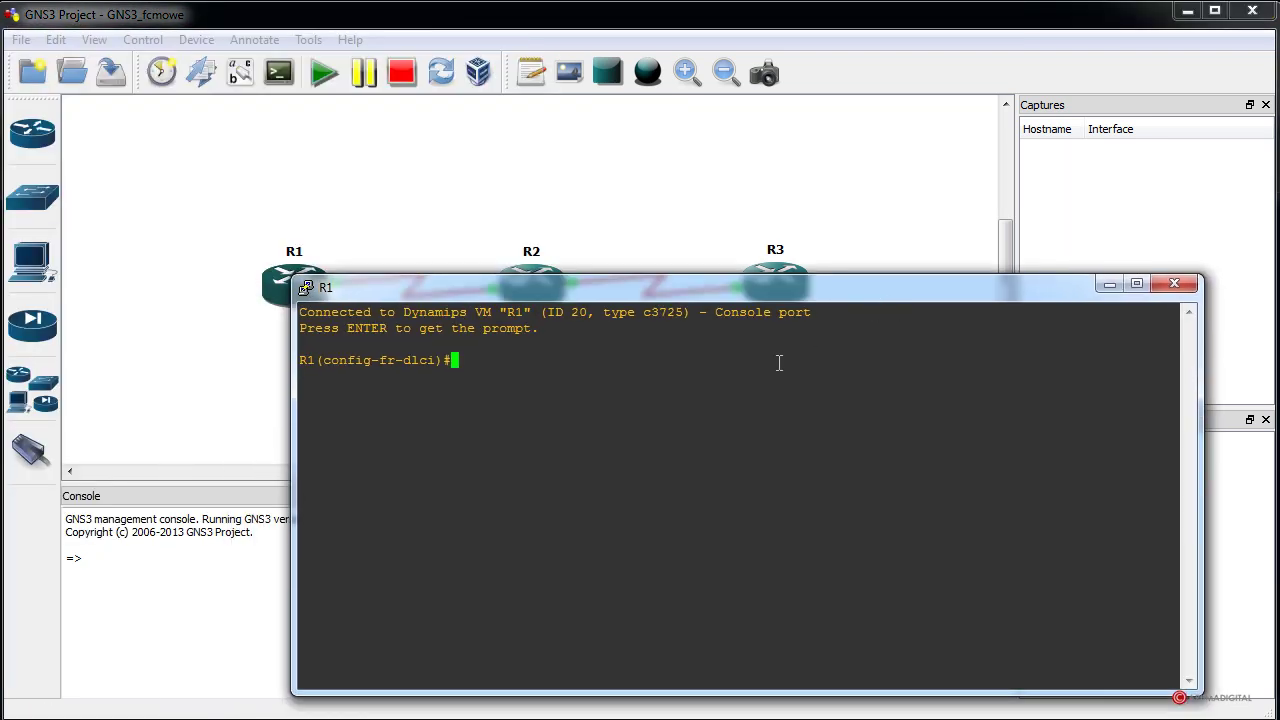
{"action": "type", "text": "end"}
{"action": "key", "text": "Return"}
{"action": "type", "text": "ping 10.0."}
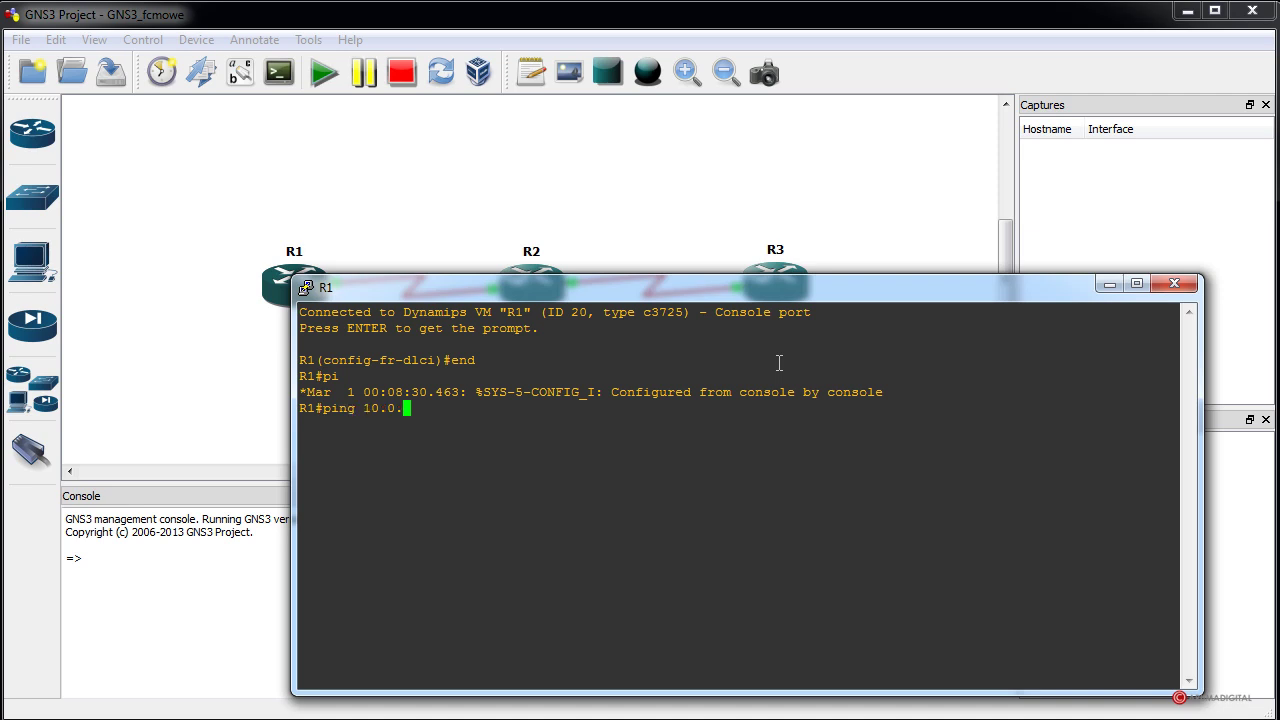
{"action": "type", "text": "0.2"}
{"action": "key", "text": "Return"}
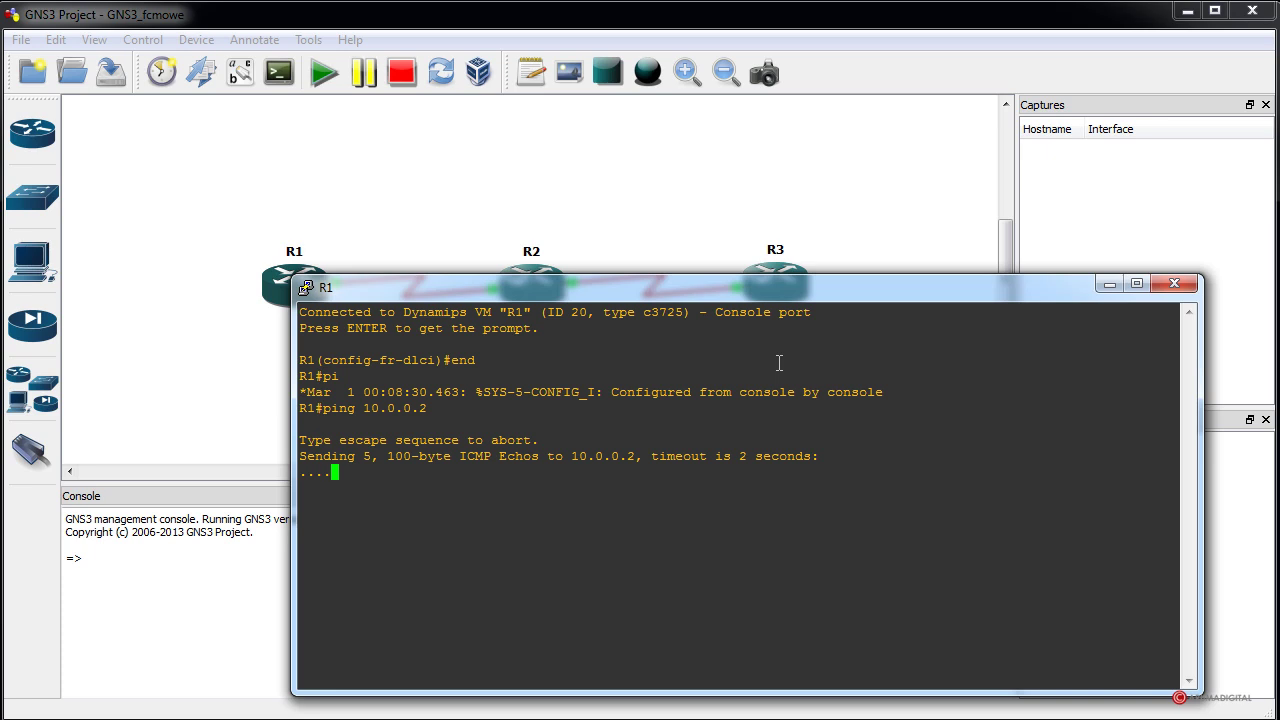
- Repeat the ping from R1 to 10.0.0.2 twice and examine the echo replies
{"action": "key", "text": "Up"}
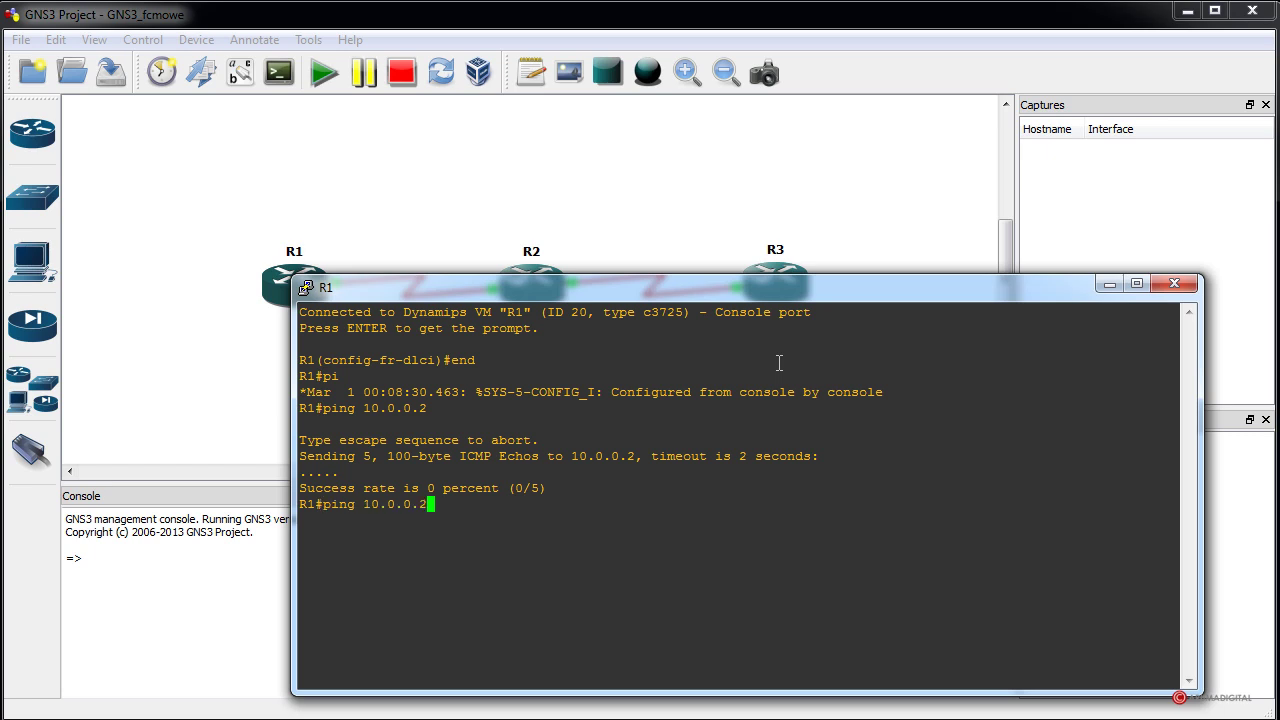
{"action": "key", "text": "Return"}
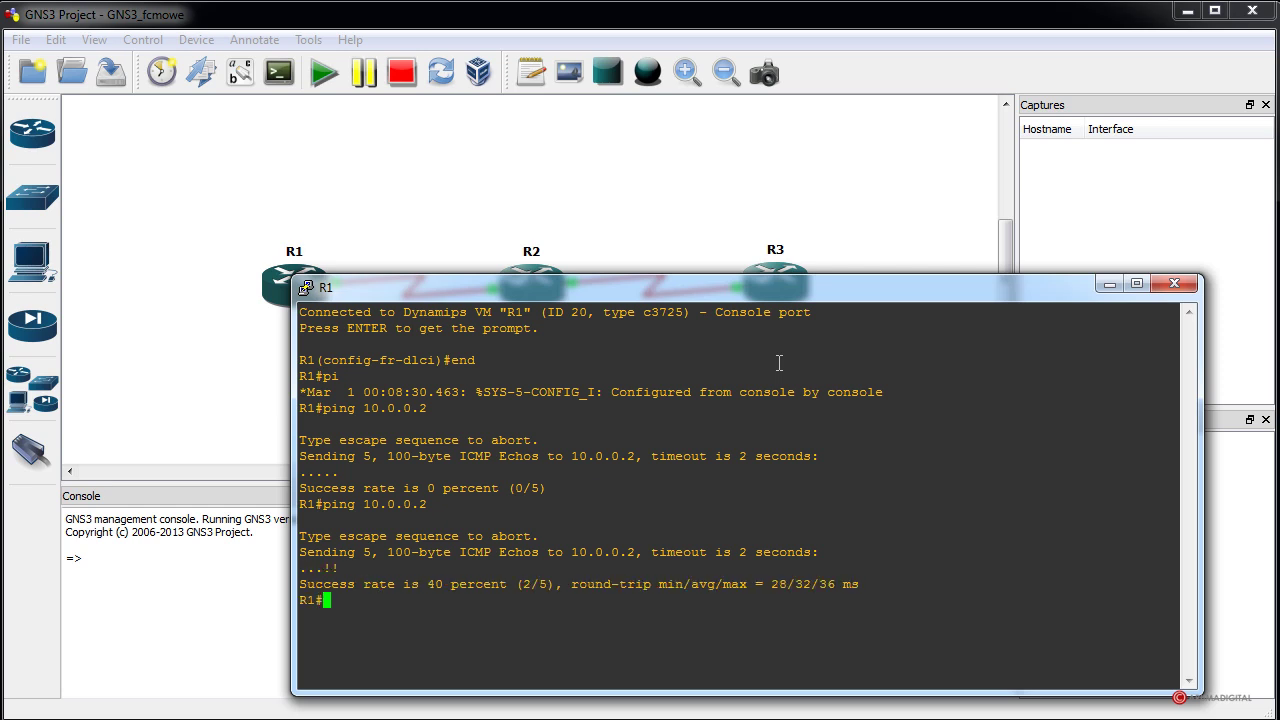
{"action": "left_click_drag", "start_coordinate": [316, 569], "coordinate": [344, 570]}
{"action": "left_click", "coordinate": [344, 570]}
{"action": "left_click_drag", "start_coordinate": [490, 295], "coordinate": [444, 219]}
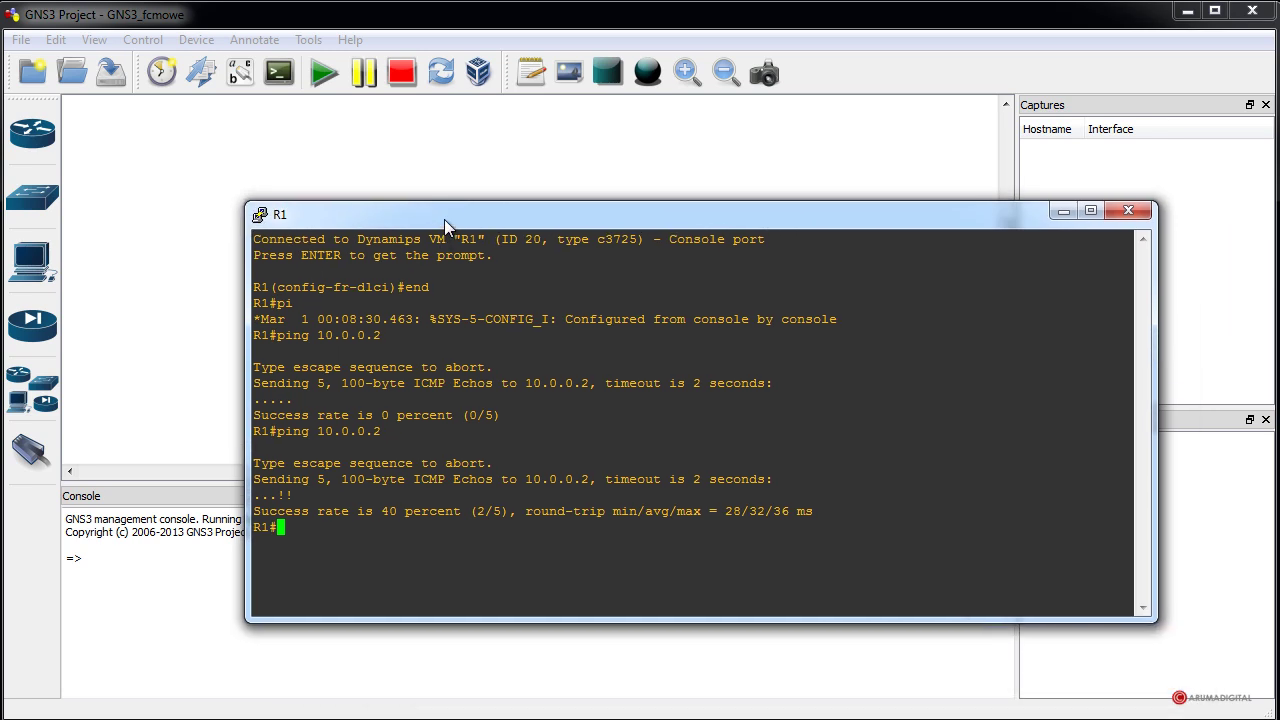
{"action": "key", "text": "Up"}
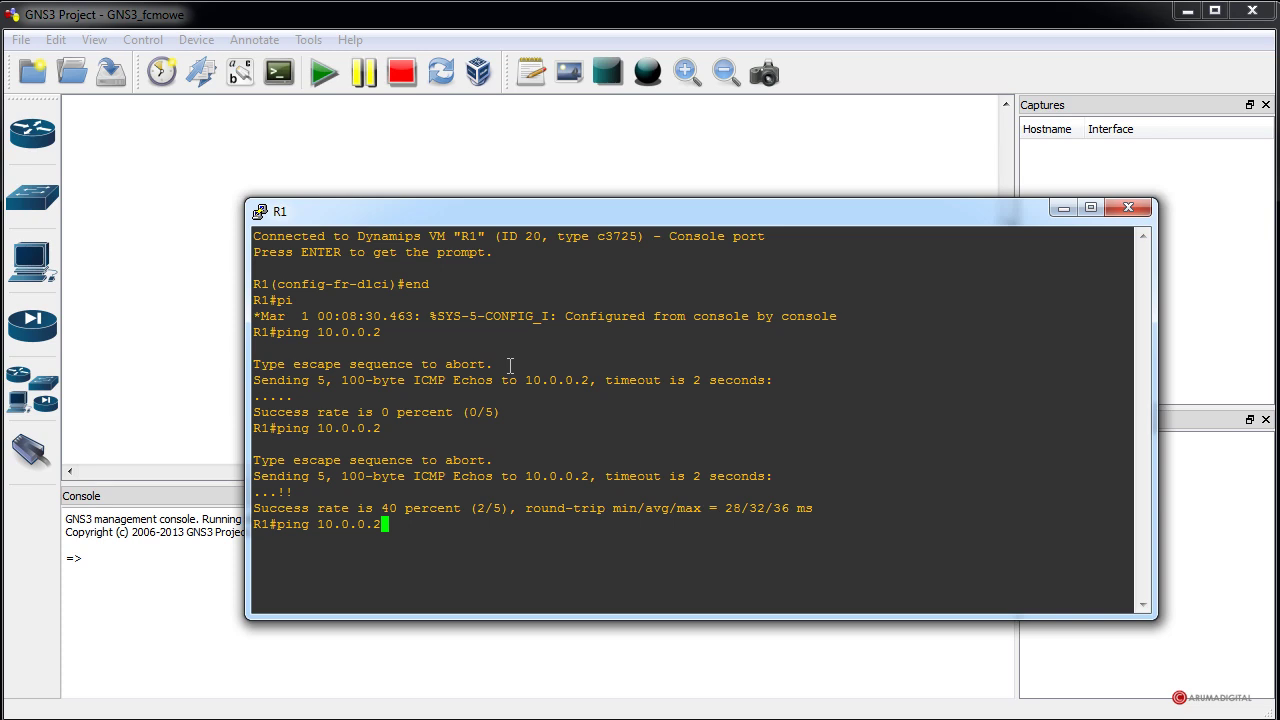
{"action": "key", "text": "Return"}
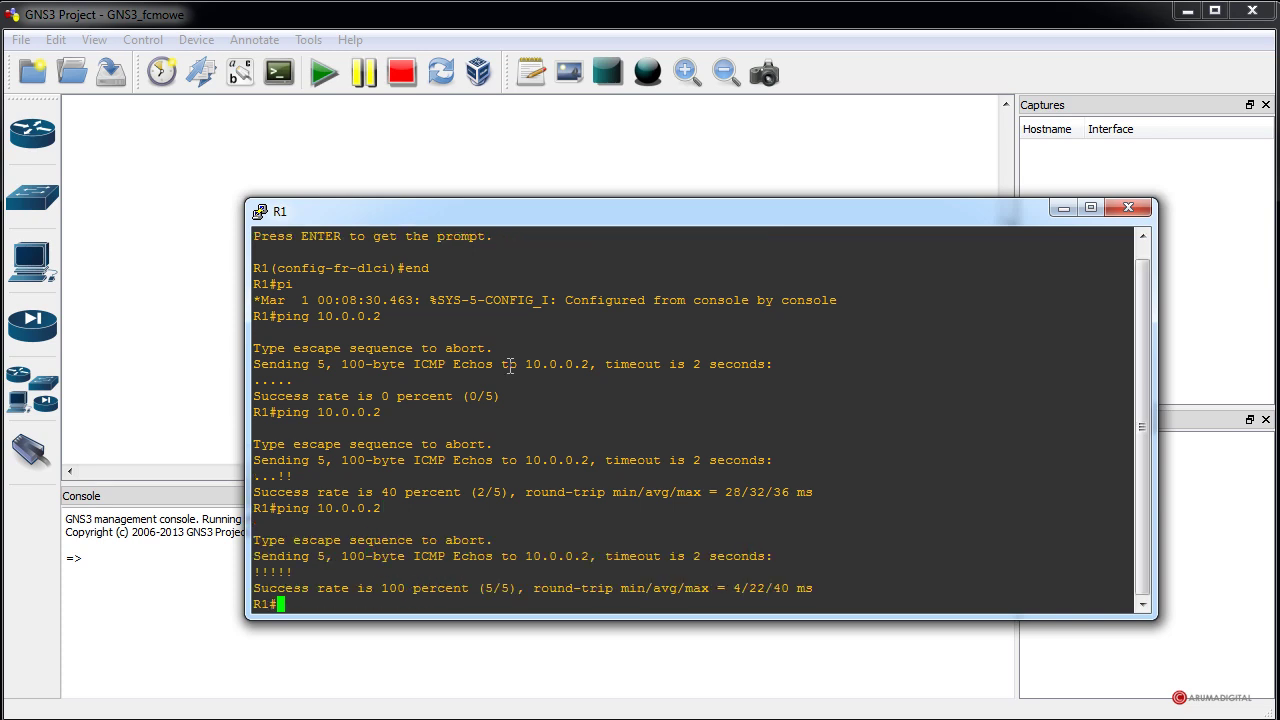
{"action": "triple_click", "coordinate": [314, 572]}
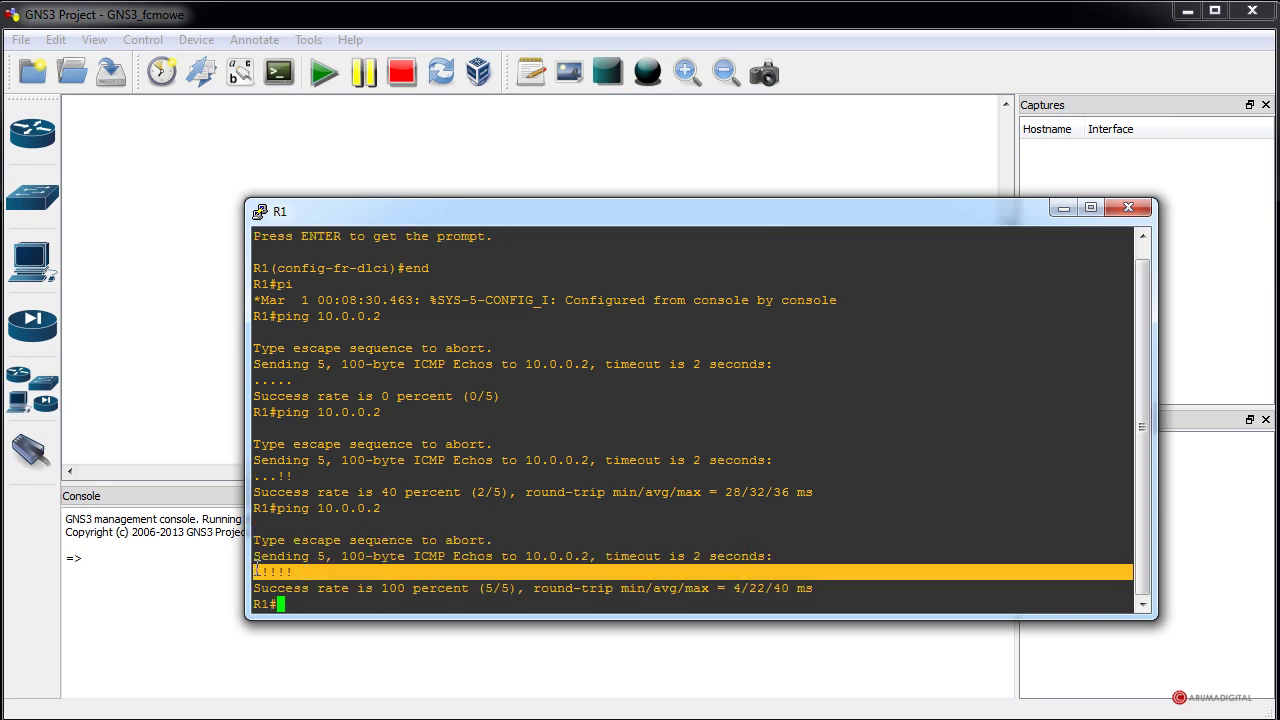
{"action": "left_click", "coordinate": [480, 455]}
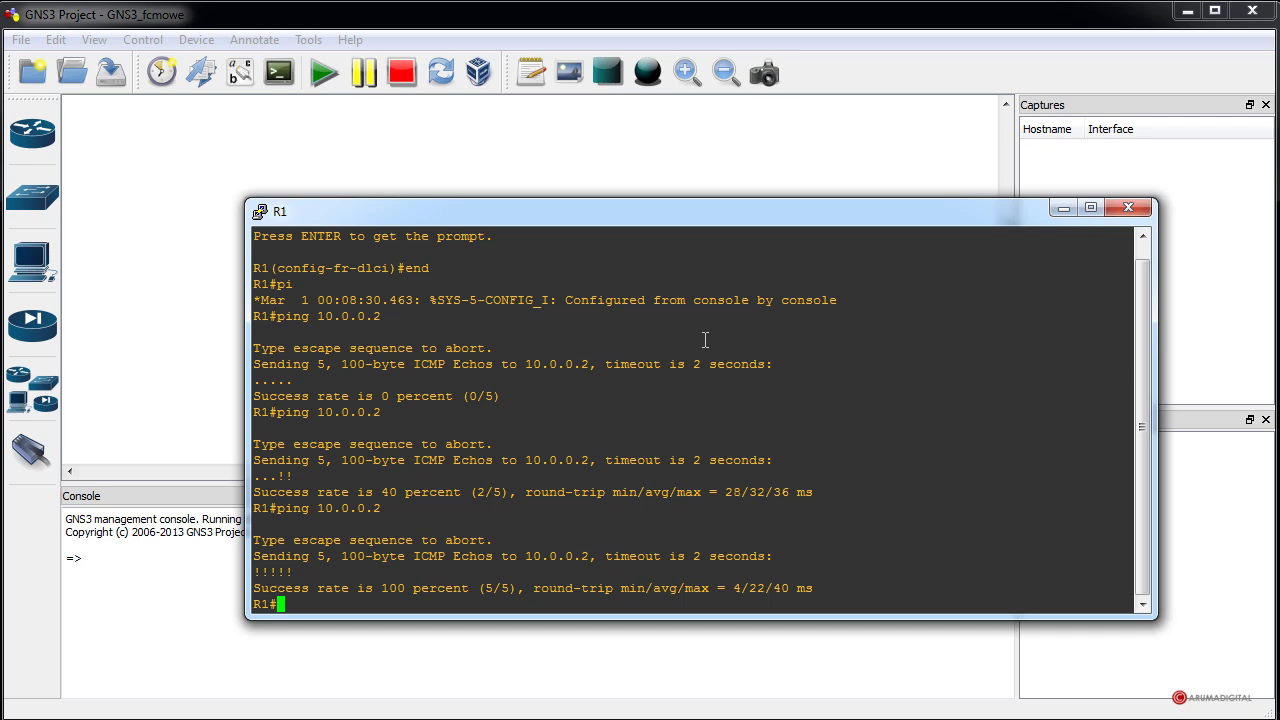
- Close R1's console and move router R3 up in the topology so it sits diagonally above R2
{"action": "left_click", "coordinate": [1128, 208]}
{"action": "left_click_drag", "start_coordinate": [763, 287], "coordinate": [757, 180]}
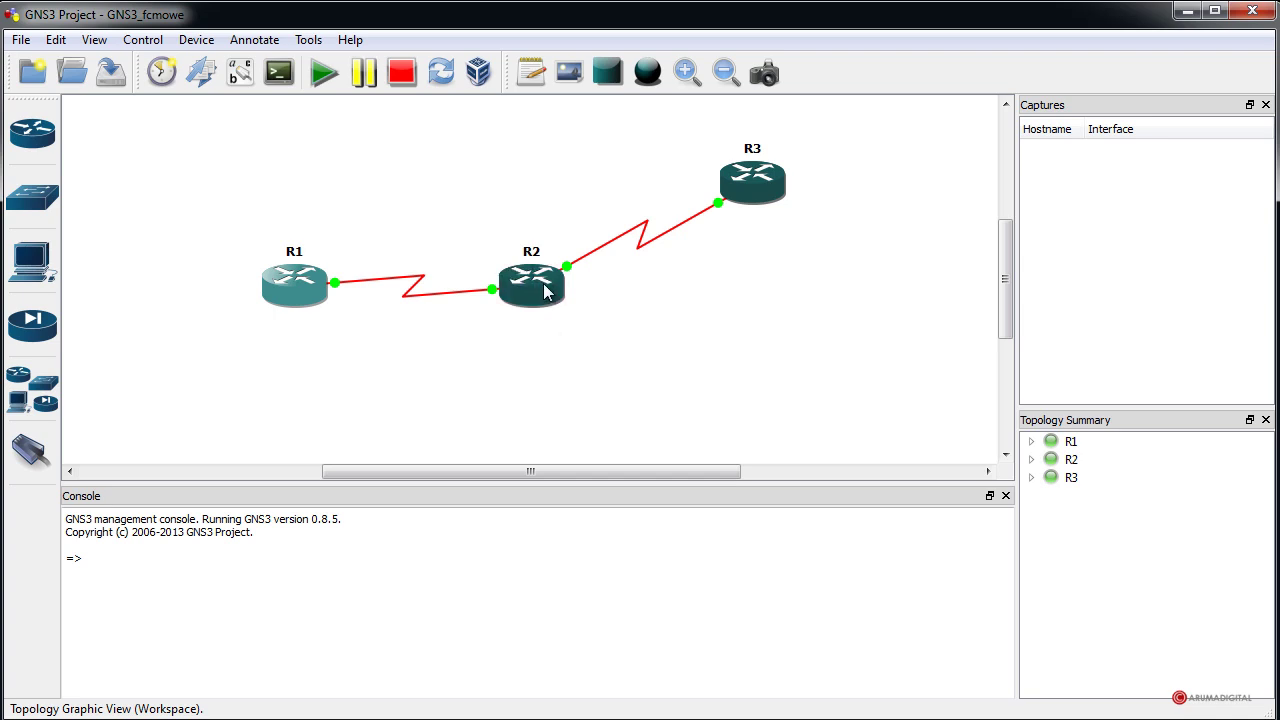
{"action": "mouse_move", "coordinate": [556, 292]}
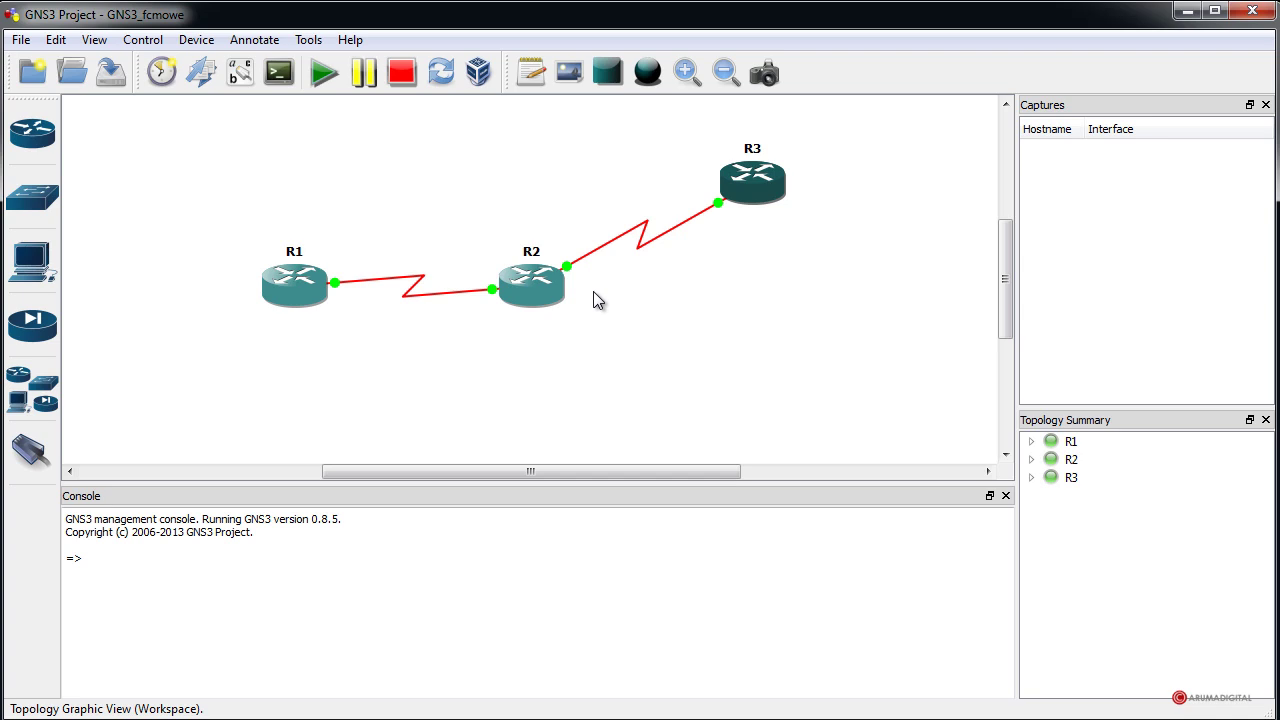